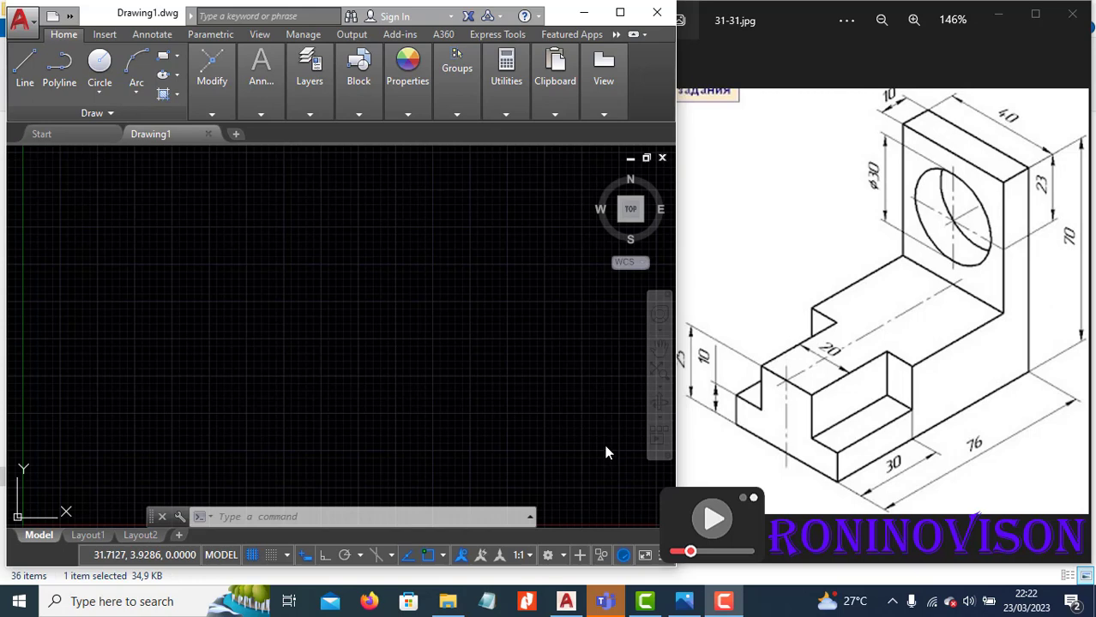
Configure the drafting settings for isometric snap instead of rectangular snap.
{"action": "scroll", "coordinate": [765, 362], "scroll_direction": "down", "scroll_amount": 1}
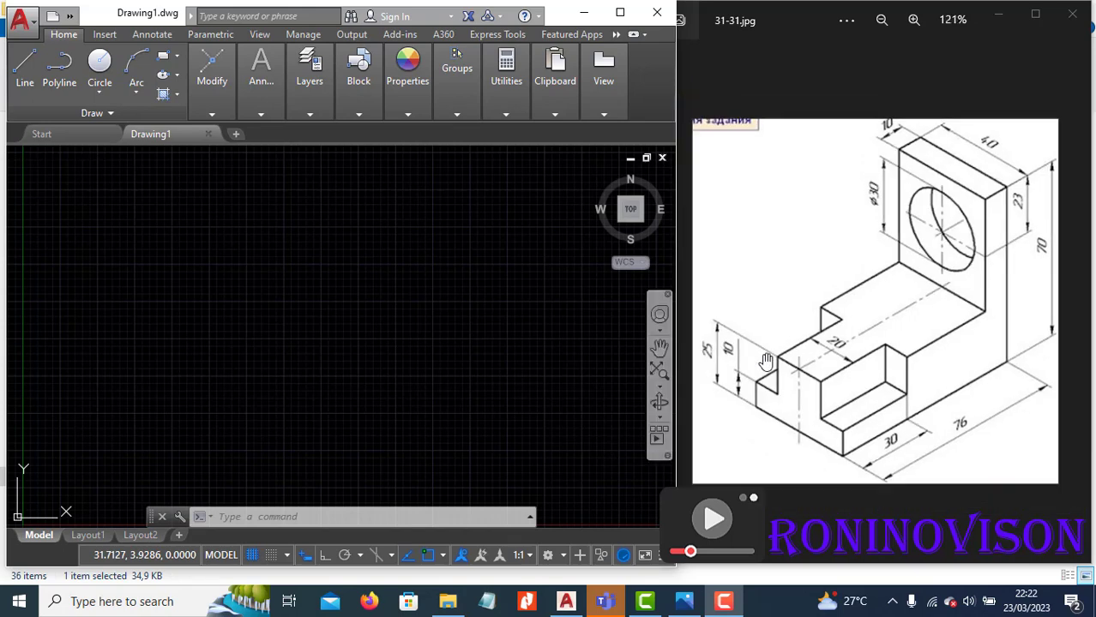
{"action": "scroll", "coordinate": [766, 362], "scroll_direction": "up", "scroll_amount": 1}
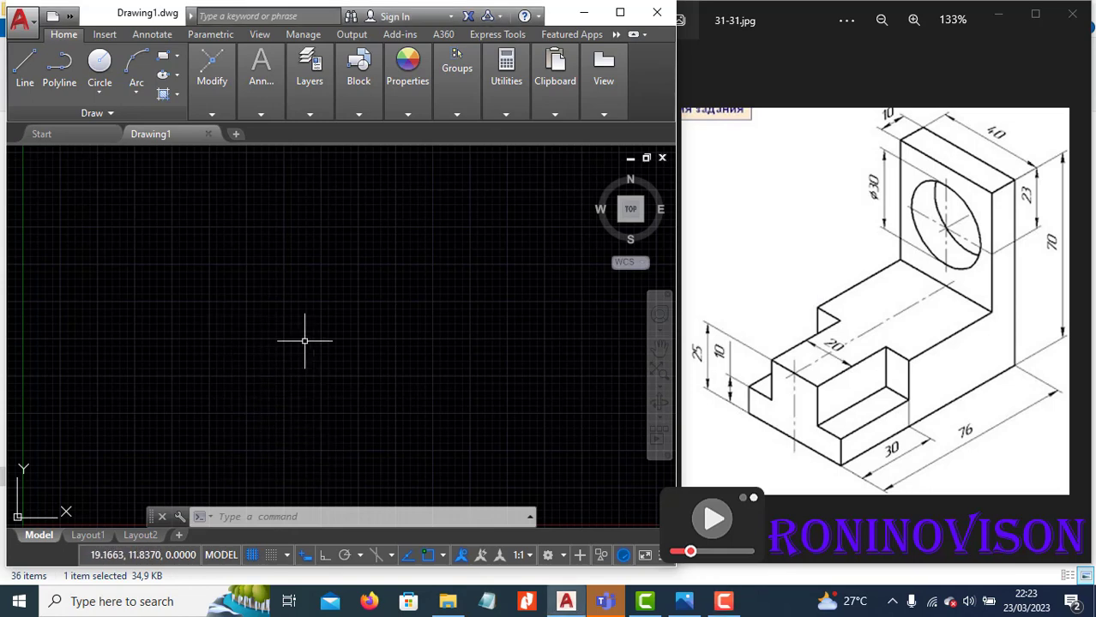
{"action": "type", "text": "ds"}
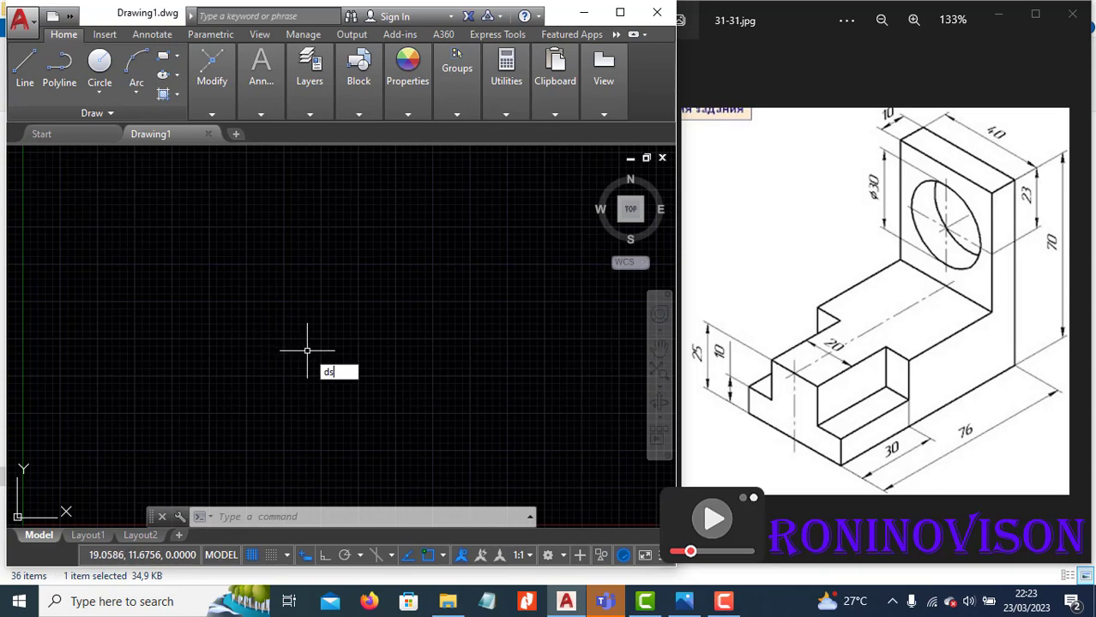
{"action": "key", "text": "Return"}
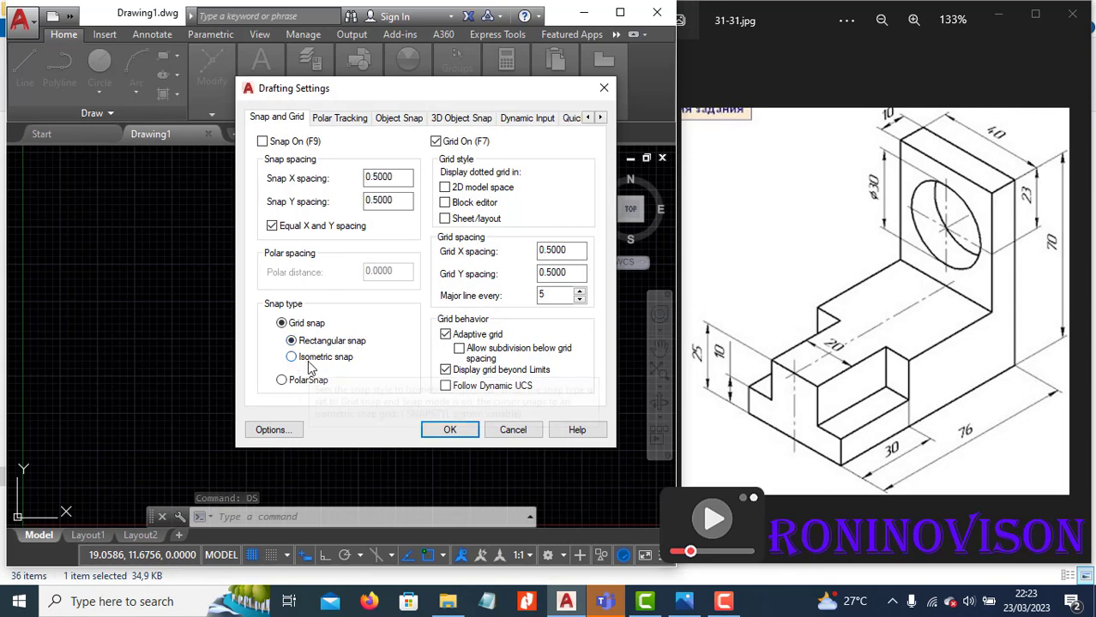
{"action": "left_click", "coordinate": [319, 358]}
{"action": "left_click", "coordinate": [445, 432]}
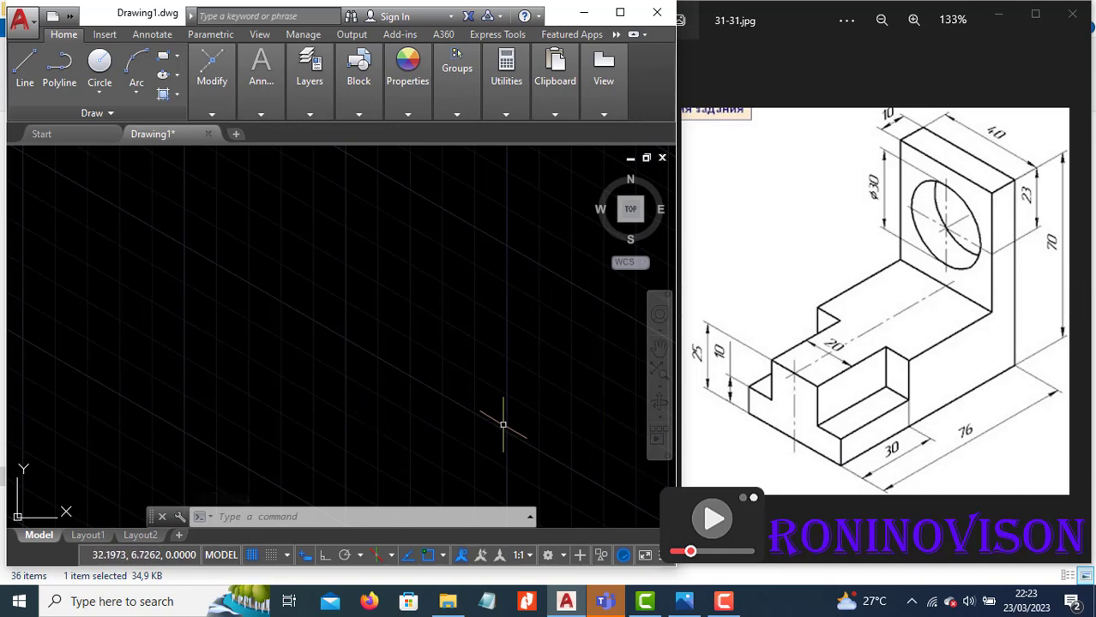
{"action": "type", "text": "l"}
{"action": "key", "text": "Return"}
{"action": "left_click", "coordinate": [258, 458]}
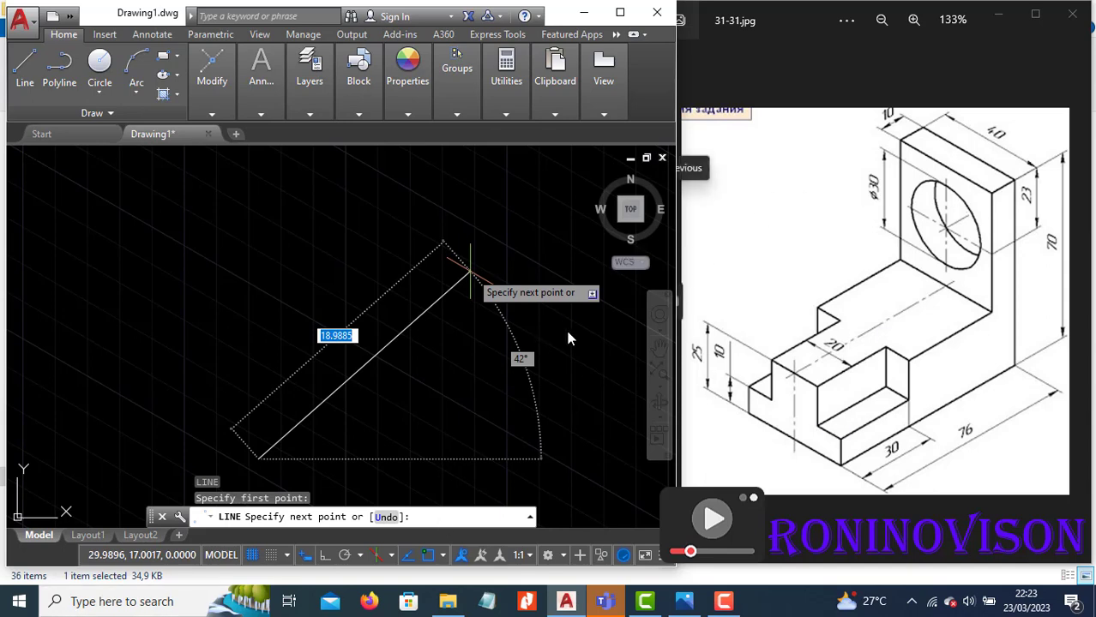
{"action": "left_click", "coordinate": [830, 280]}
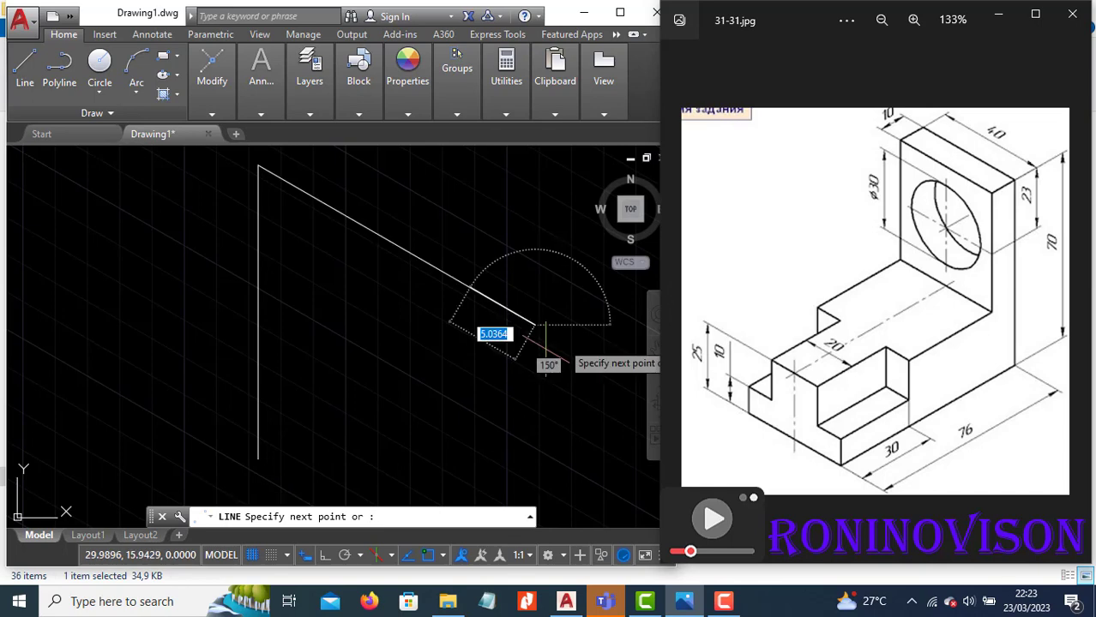
{"action": "left_click", "coordinate": [534, 343]}
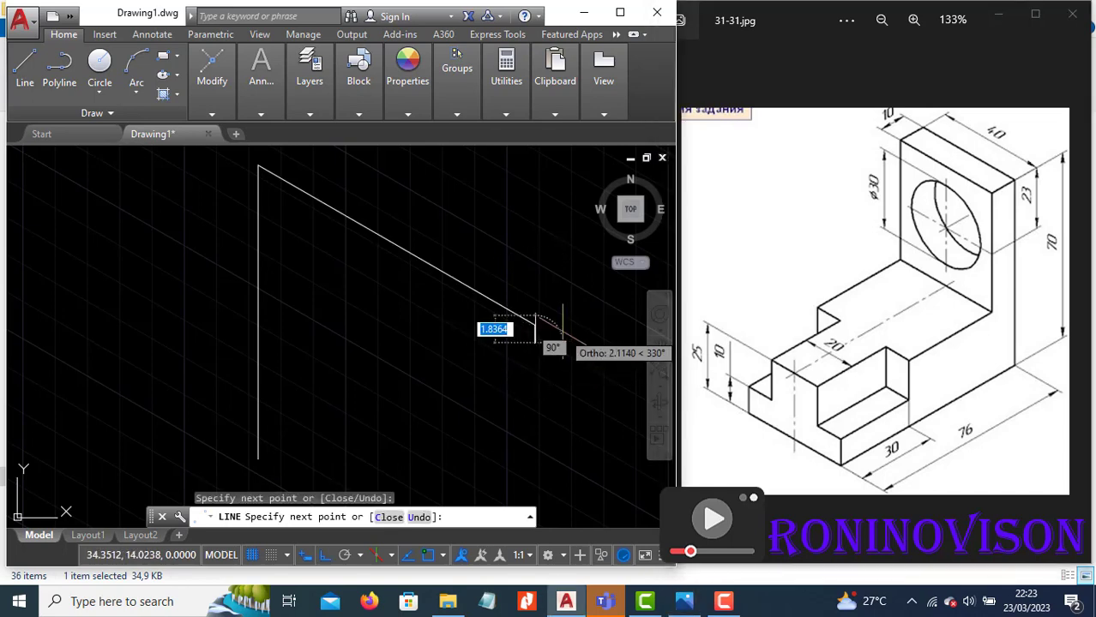
{"action": "key", "text": "ctrl+z"}
{"action": "key", "text": "ctrl+z"}
{"action": "key", "text": "ctrl+z"}
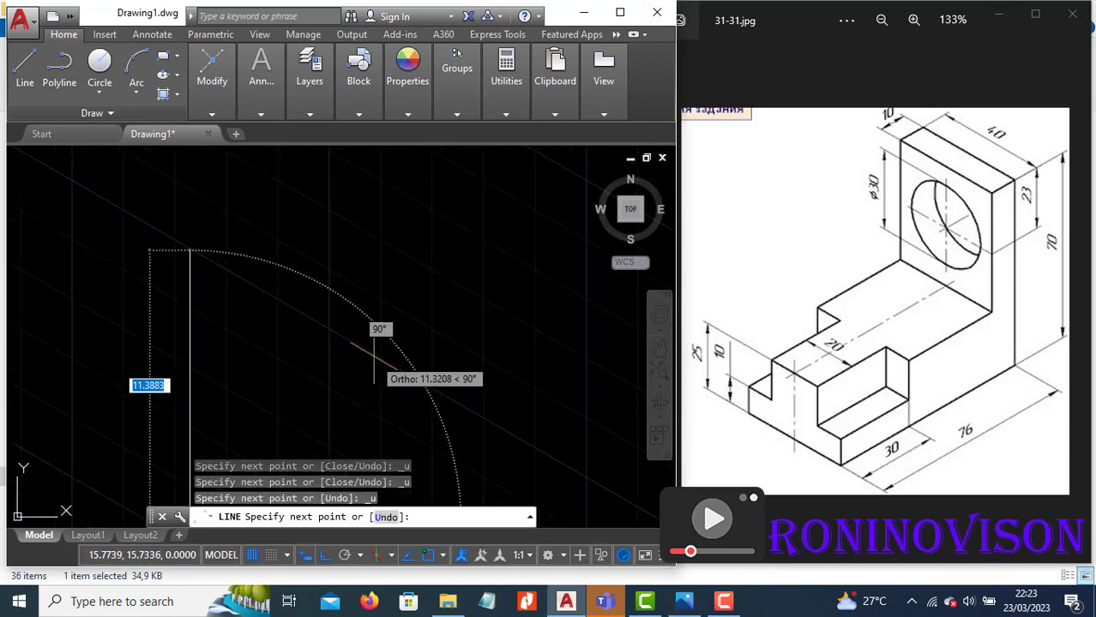
Draw the side profile's bottom edge 76 units long at 30° and its vertical back edge 70 units upward.
{"action": "scroll", "coordinate": [386, 352], "scroll_direction": "down", "scroll_amount": 2}
{"action": "scroll", "coordinate": [391, 360], "scroll_direction": "up", "scroll_amount": 2}
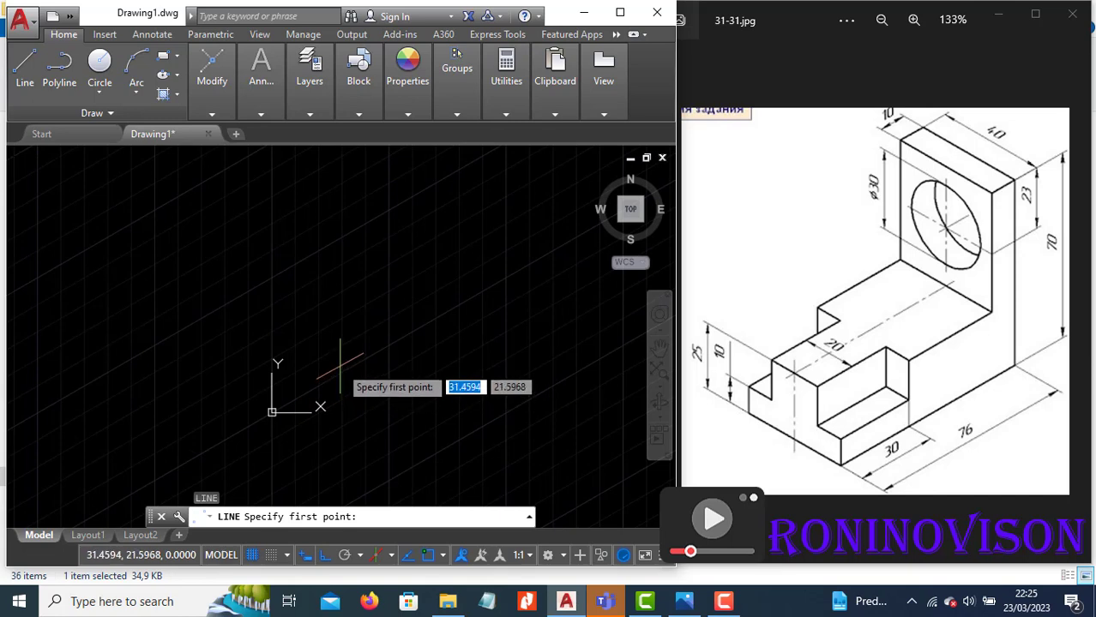
{"action": "left_click", "coordinate": [341, 364]}
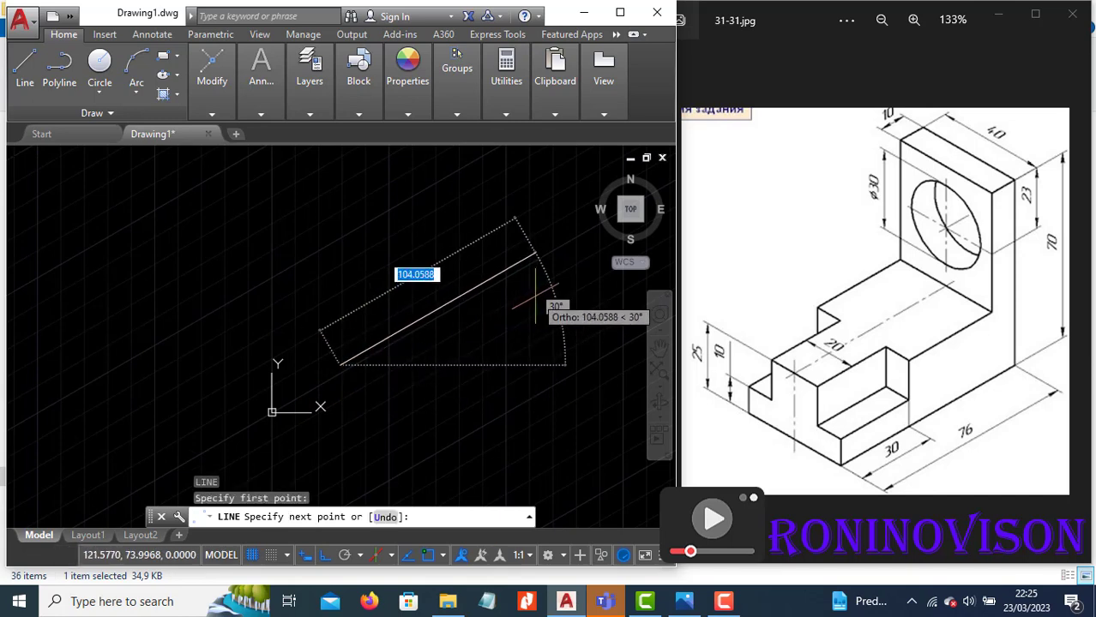
{"action": "type", "text": "76"}
{"action": "key", "text": "Return"}
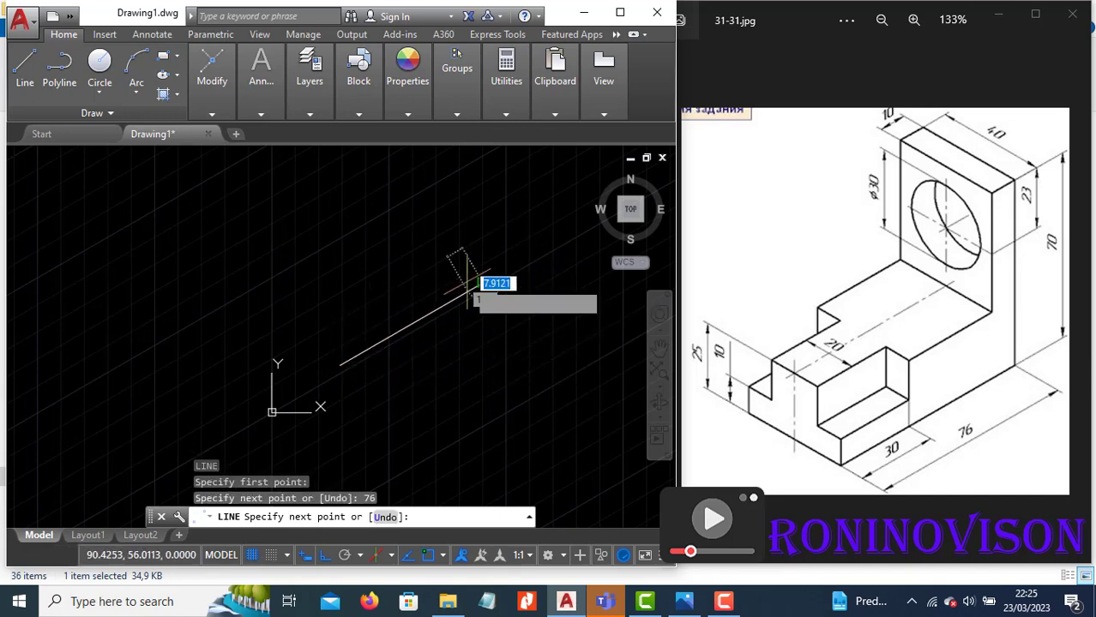
{"action": "type", "text": "7"}
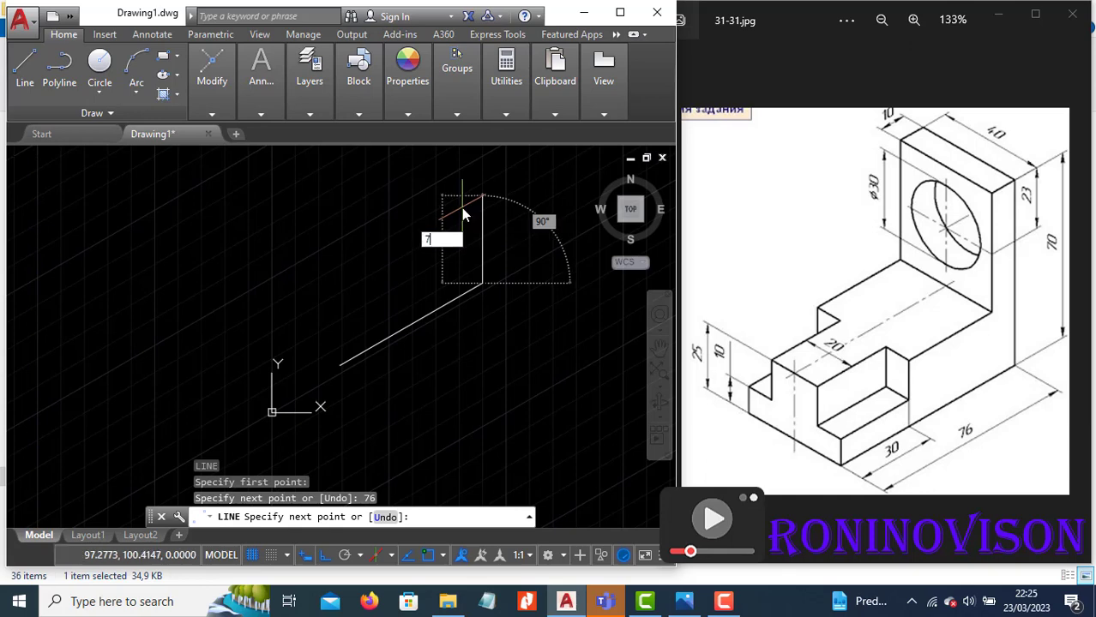
{"action": "type", "text": "0"}
{"action": "key", "text": "Return"}
Continue the profile with a 10-unit top edge at 210° and a 45-unit vertical edge downward.
{"action": "middle_click_drag", "start_coordinate": [379, 328], "coordinate": [434, 268]}
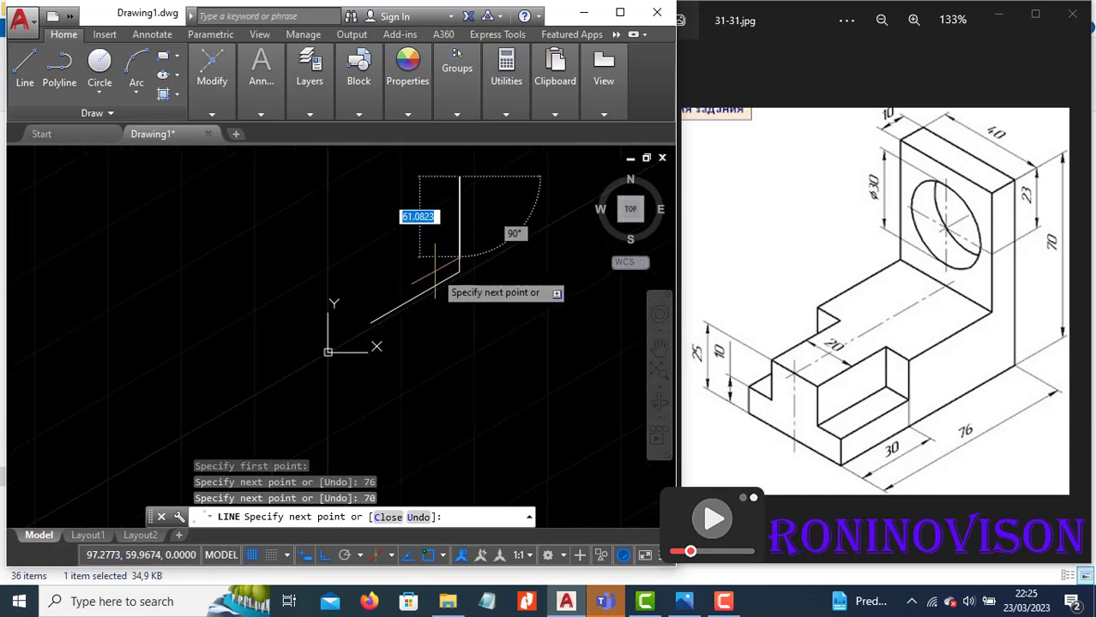
{"action": "type", "text": "1"}
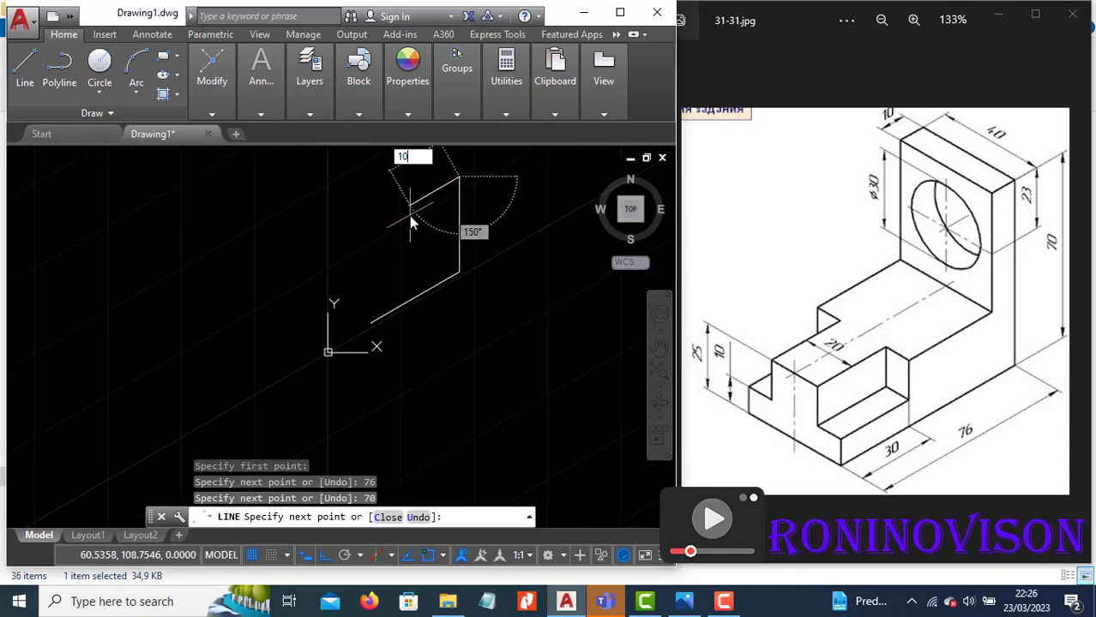
{"action": "type", "text": "0"}
{"action": "key", "text": "Return"}
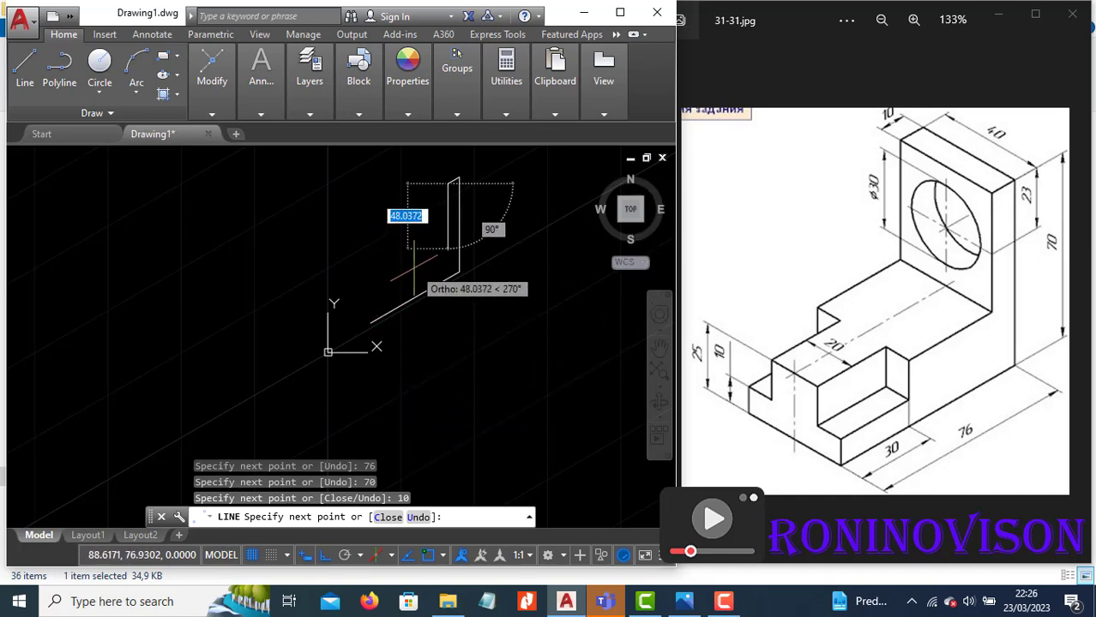
{"action": "type", "text": "45"}
{"action": "key", "text": "Return"}
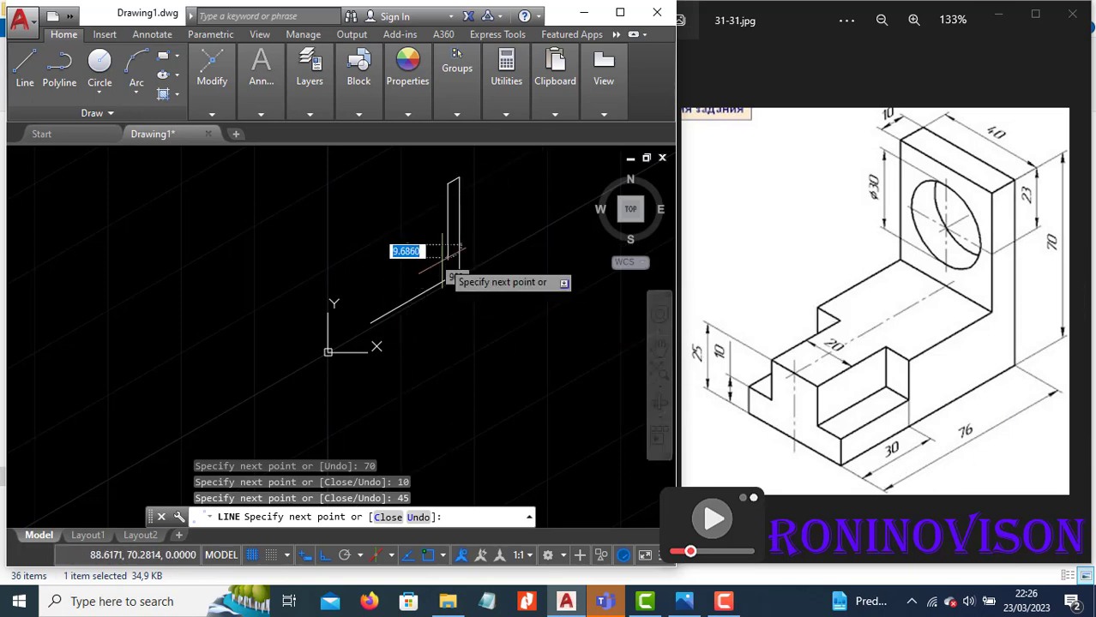
Continue the profile with a 46-unit sloping edge, a 15-unit vertical drop and a 30-unit lower edge.
{"action": "type", "text": "46"}
{"action": "key", "text": "Return"}
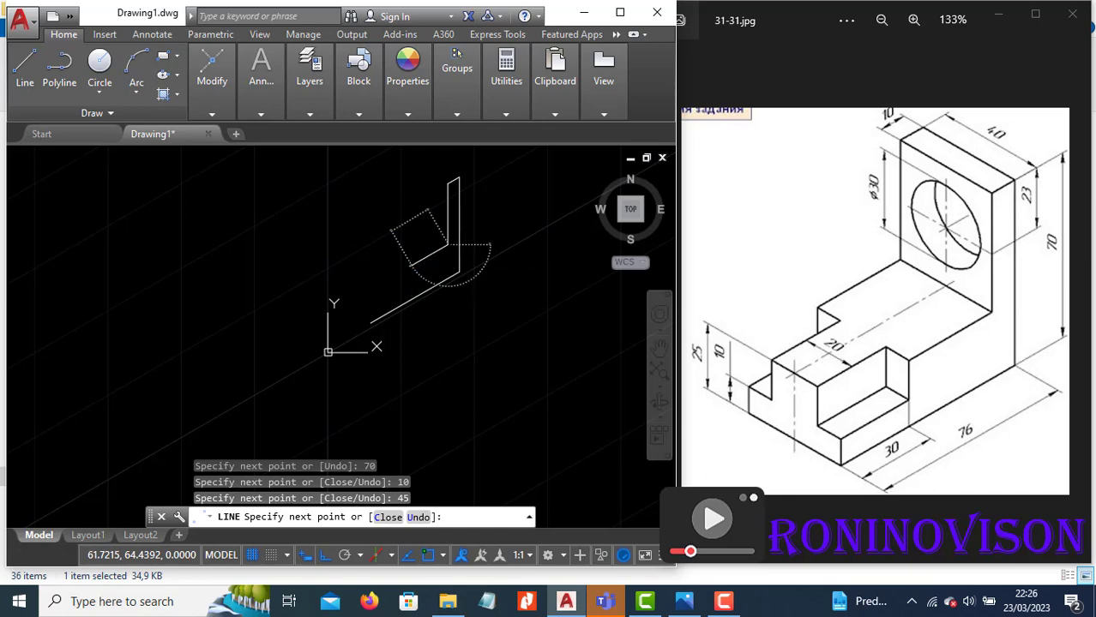
{"action": "type", "text": "15"}
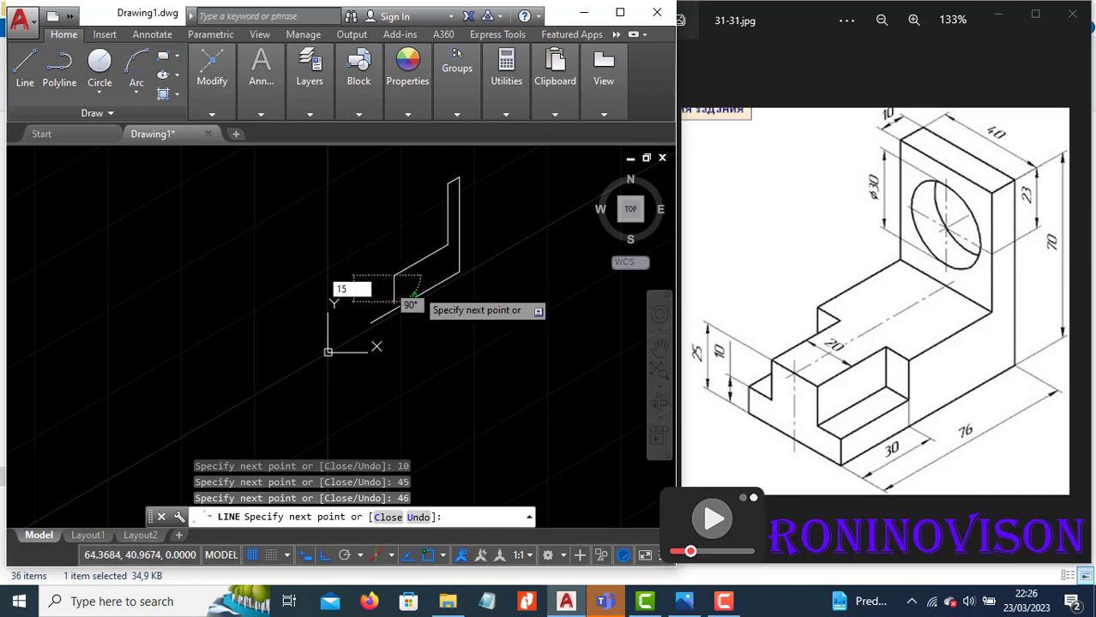
{"action": "key", "text": "Return"}
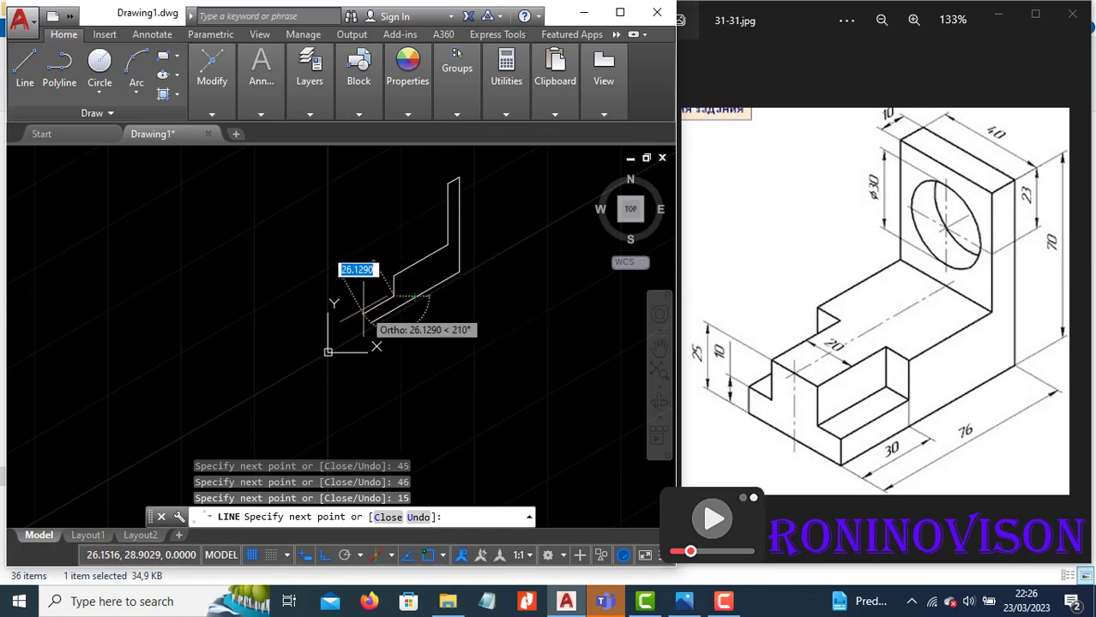
{"action": "type", "text": "30"}
{"action": "key", "text": "Return"}
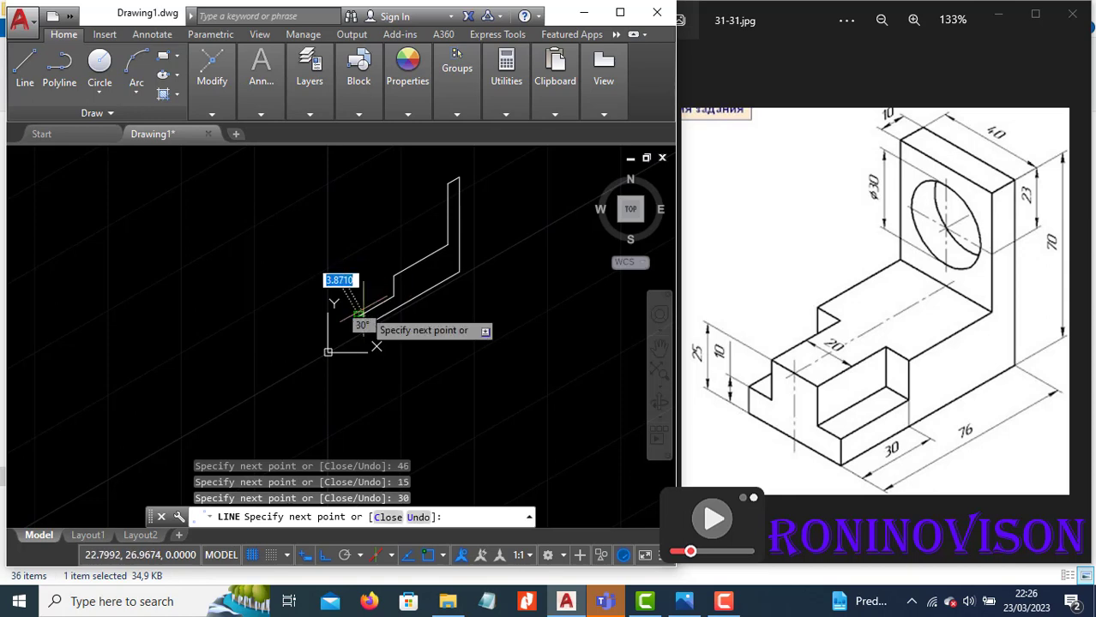
{"action": "key", "text": "Return"}
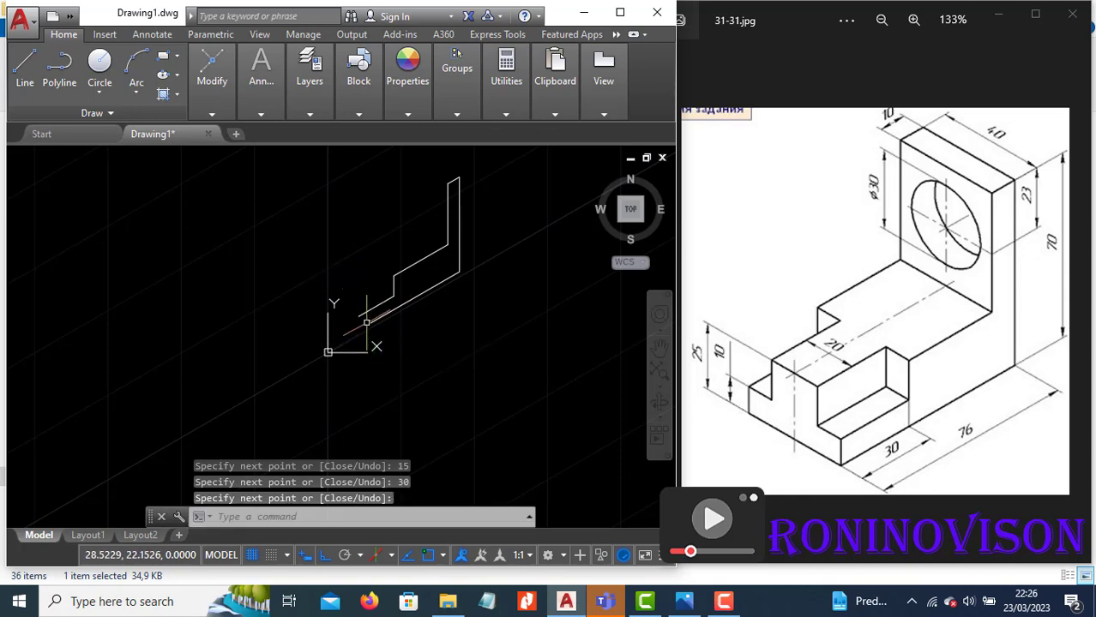
Open the Calculator app and switch back to the AutoCAD drawing.
{"action": "scroll", "coordinate": [362, 325], "scroll_direction": "up", "scroll_amount": 1}
{"action": "scroll", "coordinate": [362, 329], "scroll_direction": "down", "scroll_amount": 1}
{"action": "scroll", "coordinate": [362, 329], "scroll_direction": "up", "scroll_amount": 2}
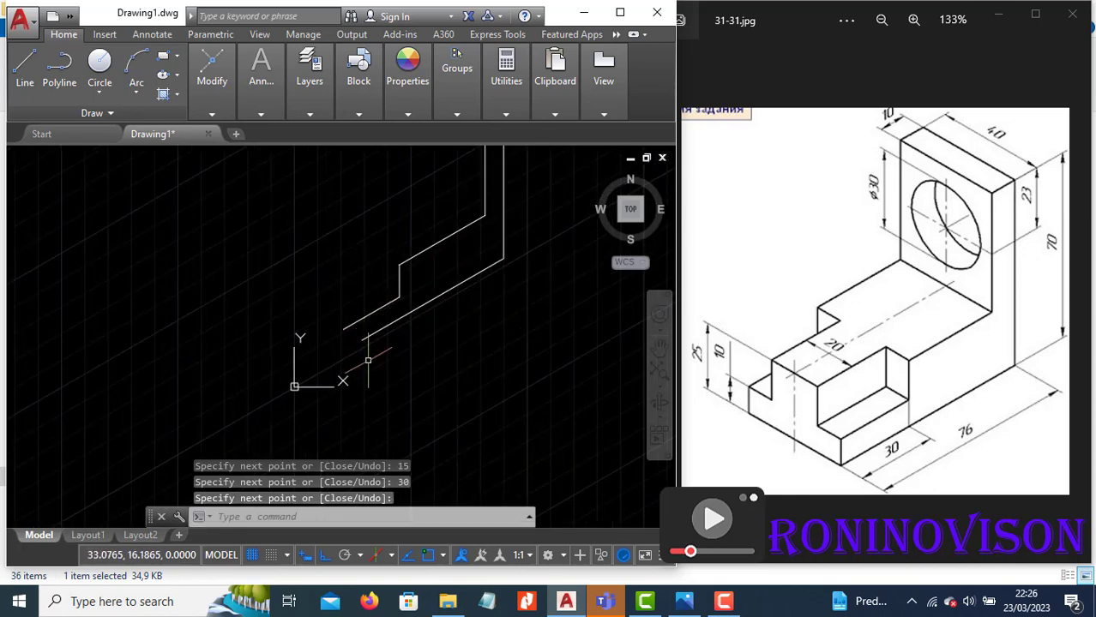
{"action": "left_click", "coordinate": [210, 604]}
{"action": "type", "text": "calcu"}
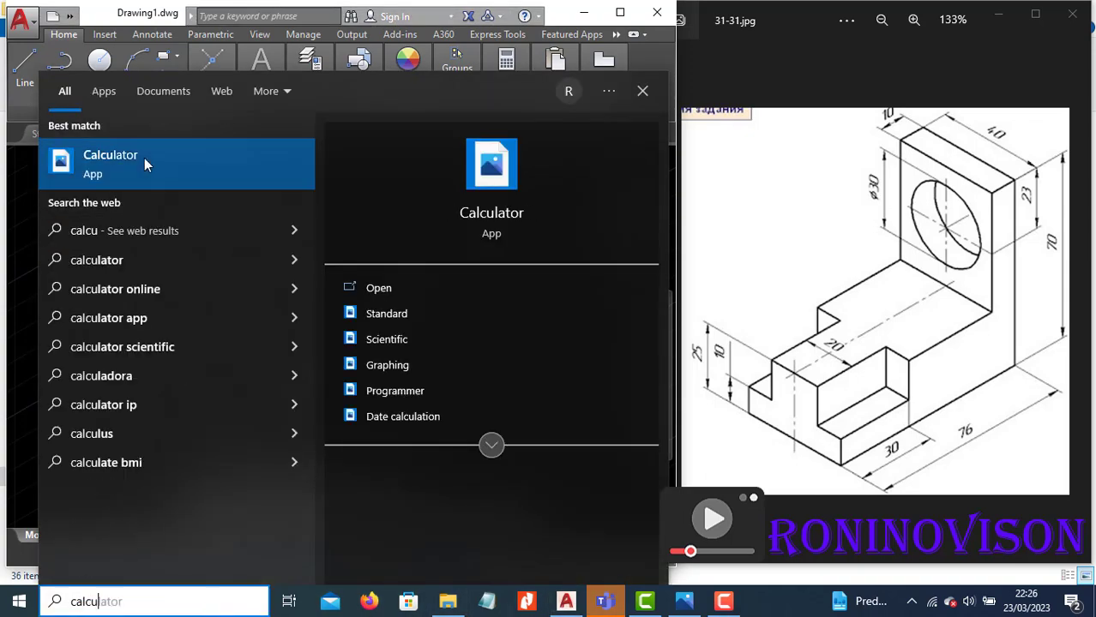
{"action": "left_click", "coordinate": [145, 161]}
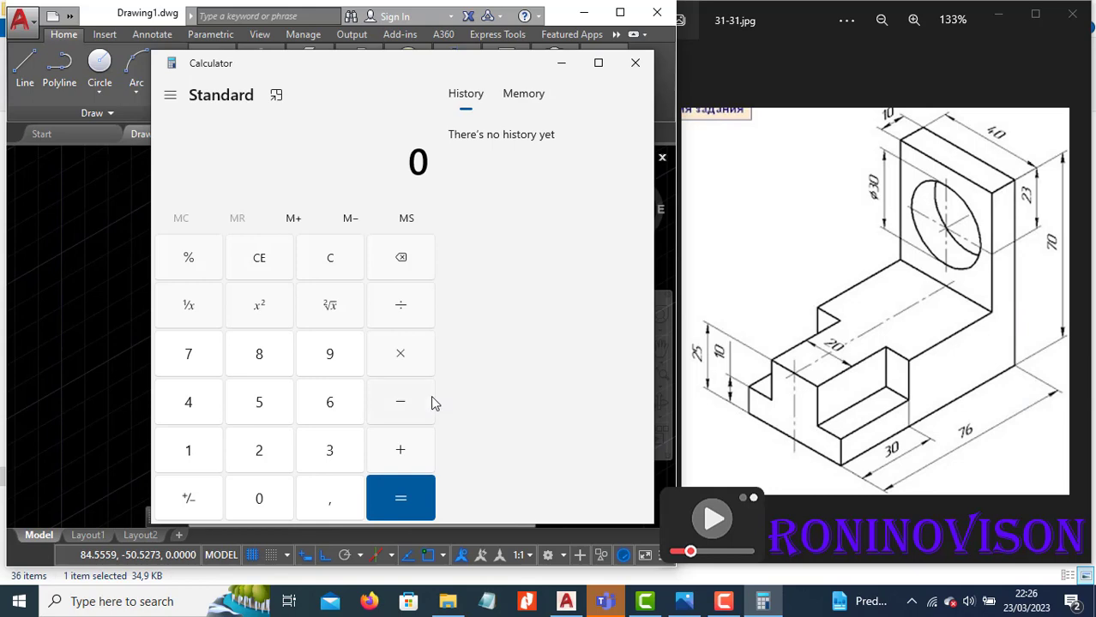
{"action": "key", "text": "alt+Tab"}
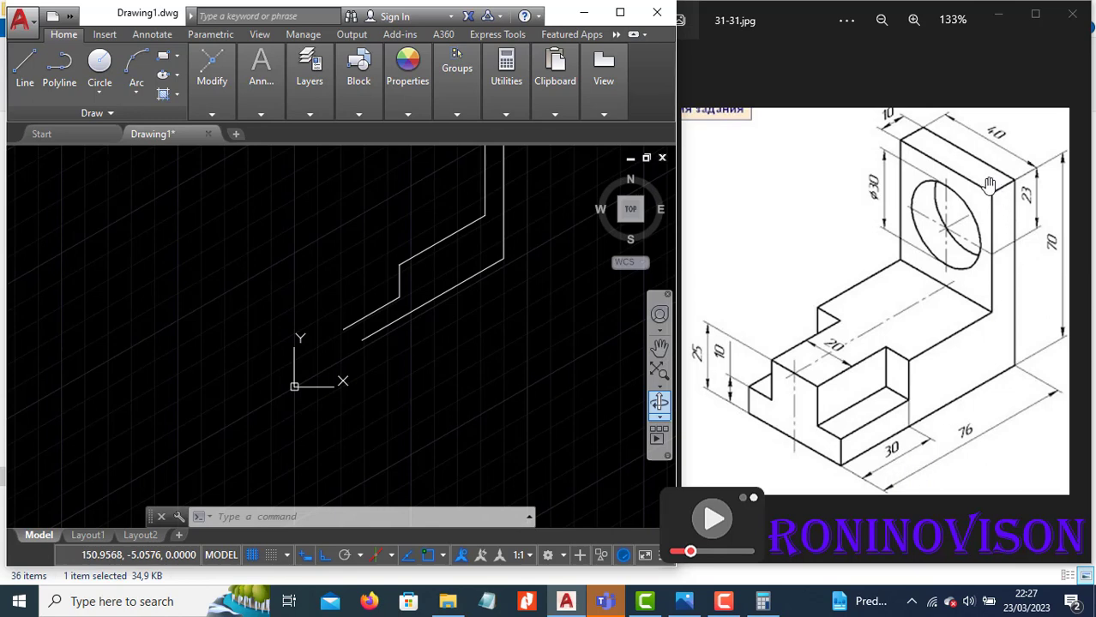
Erase the 46, 15 and 30-unit segments at the front of the profile.
{"action": "left_click", "coordinate": [410, 301]}
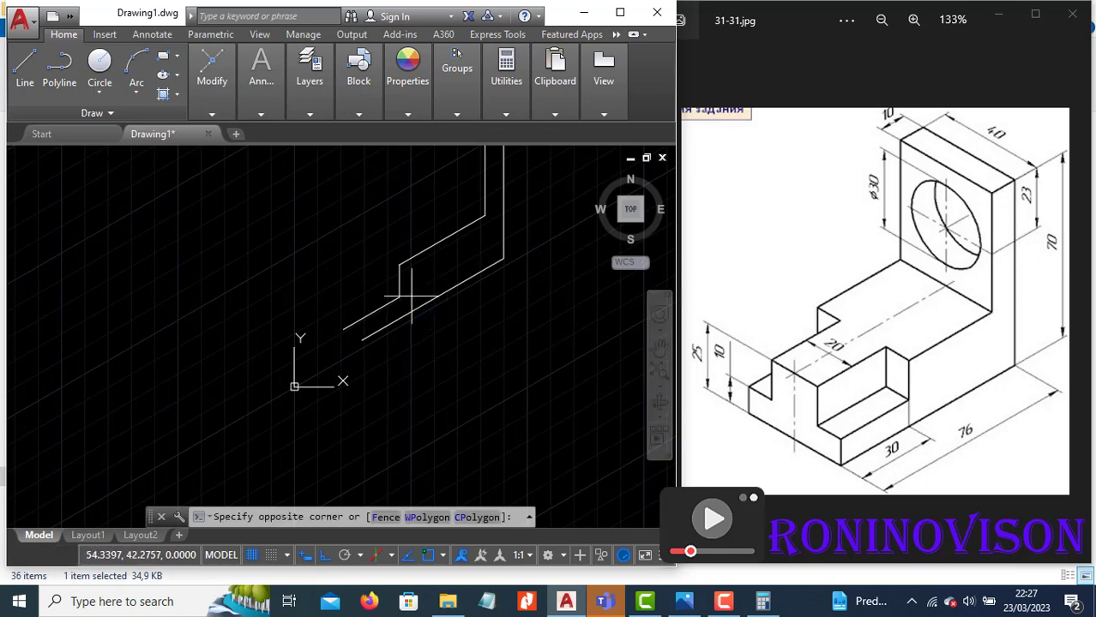
{"action": "left_click", "coordinate": [362, 242]}
{"action": "type", "text": "e"}
{"action": "key", "text": "Return"}
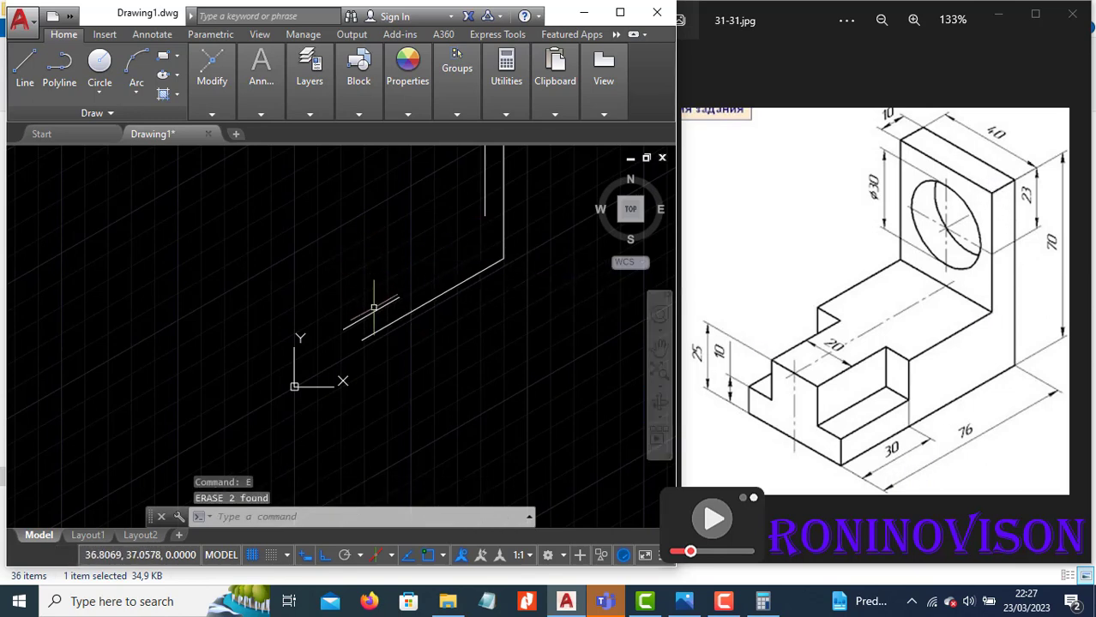
{"action": "left_click", "coordinate": [376, 316]}
{"action": "left_click", "coordinate": [347, 291]}
{"action": "key", "text": "Return"}
Draw a 36-unit sloping edge from the lower end of the 45-unit line, followed by a 15-unit vertical drop.
{"action": "type", "text": "l"}
{"action": "key", "text": "Return"}
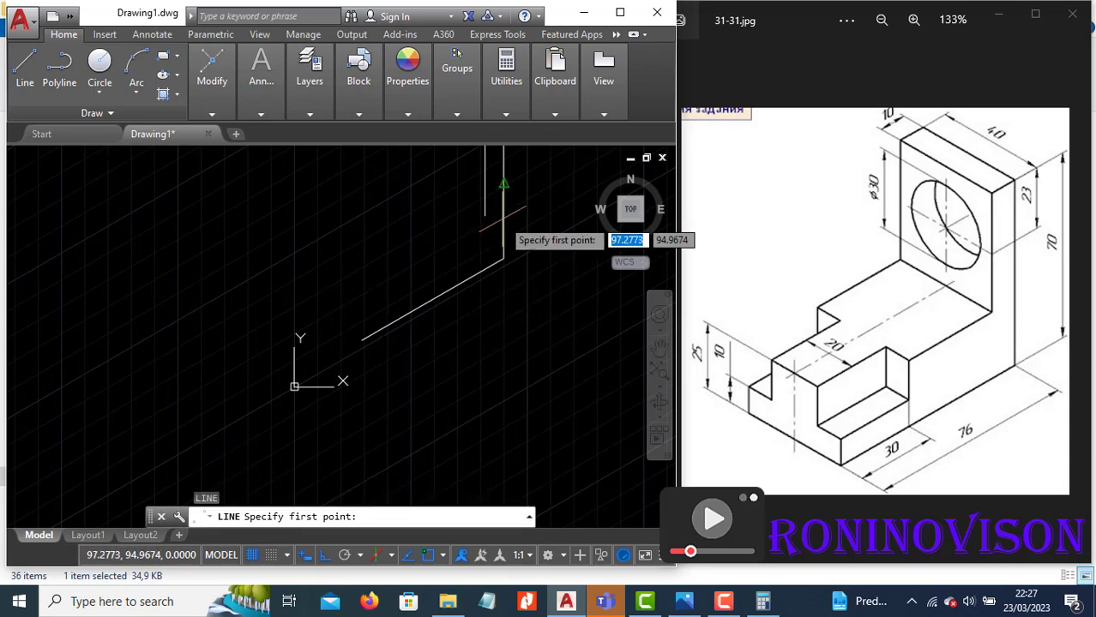
{"action": "left_click", "coordinate": [485, 214]}
{"action": "type", "text": "36"}
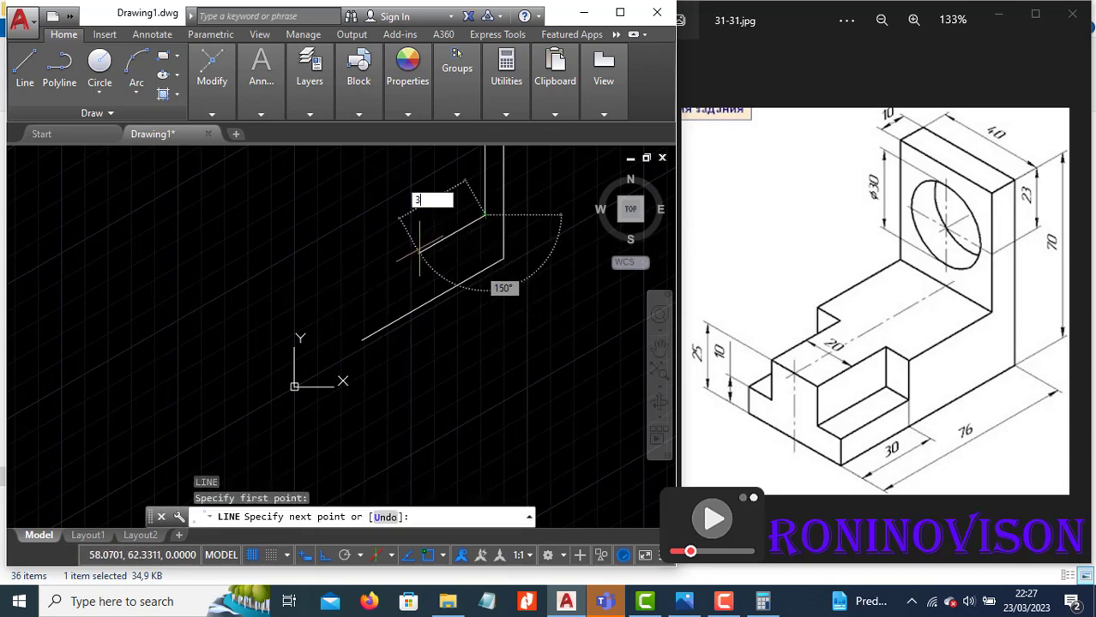
{"action": "key", "text": "Return"}
{"action": "type", "text": "15"}
{"action": "key", "text": "Return"}
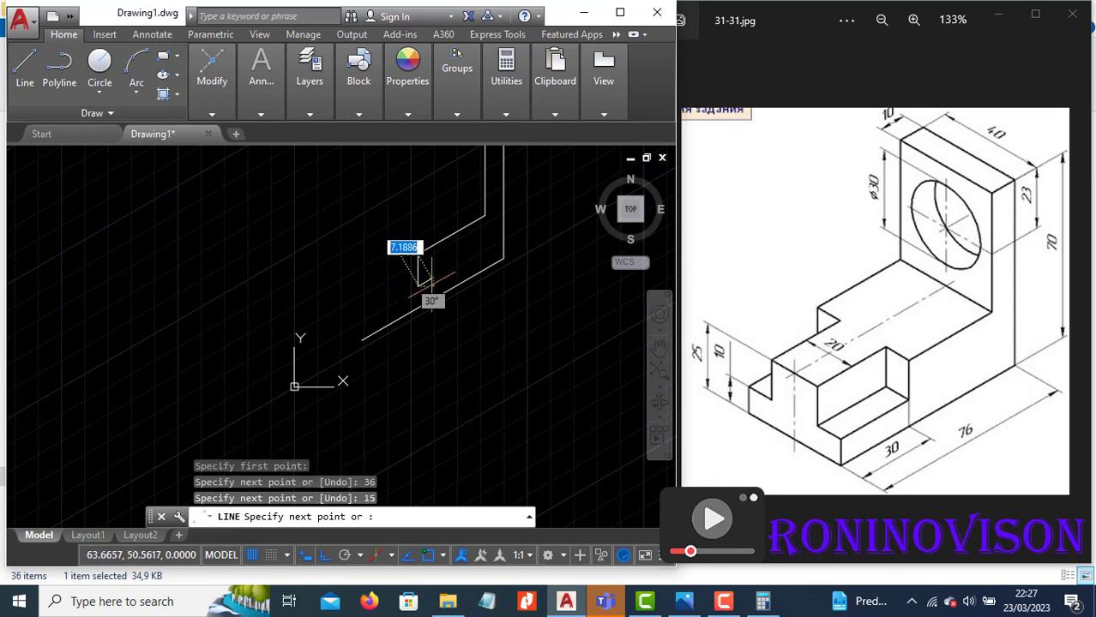
Add the 30-unit lower edge and close the profile down to the front end of the 76-unit base line.
{"action": "type", "text": "30"}
{"action": "key", "text": "Return"}
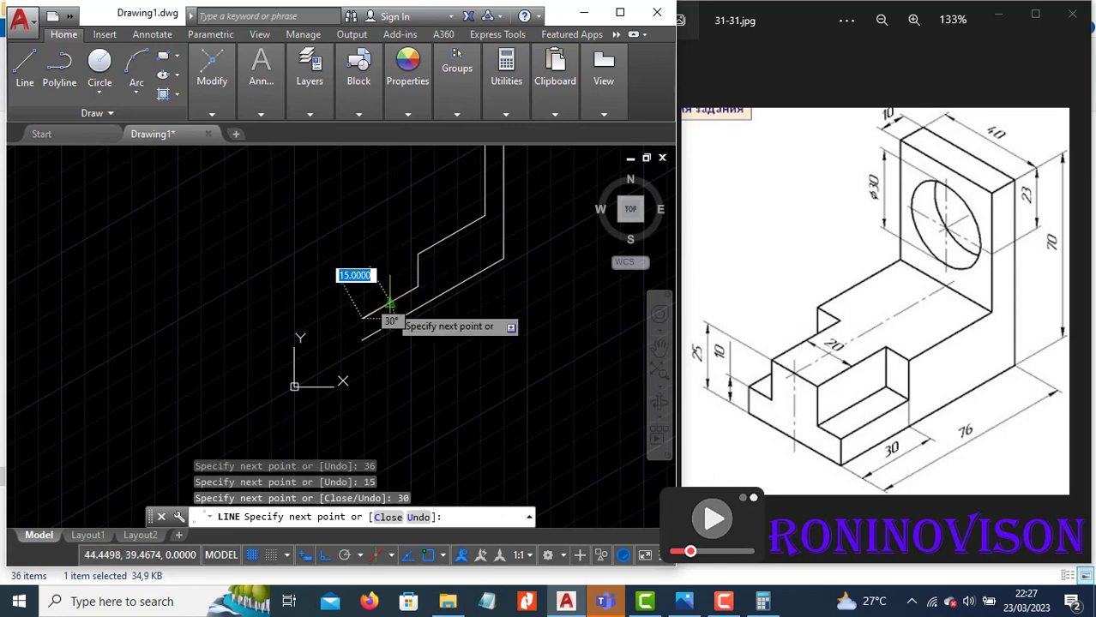
{"action": "left_click", "coordinate": [363, 317]}
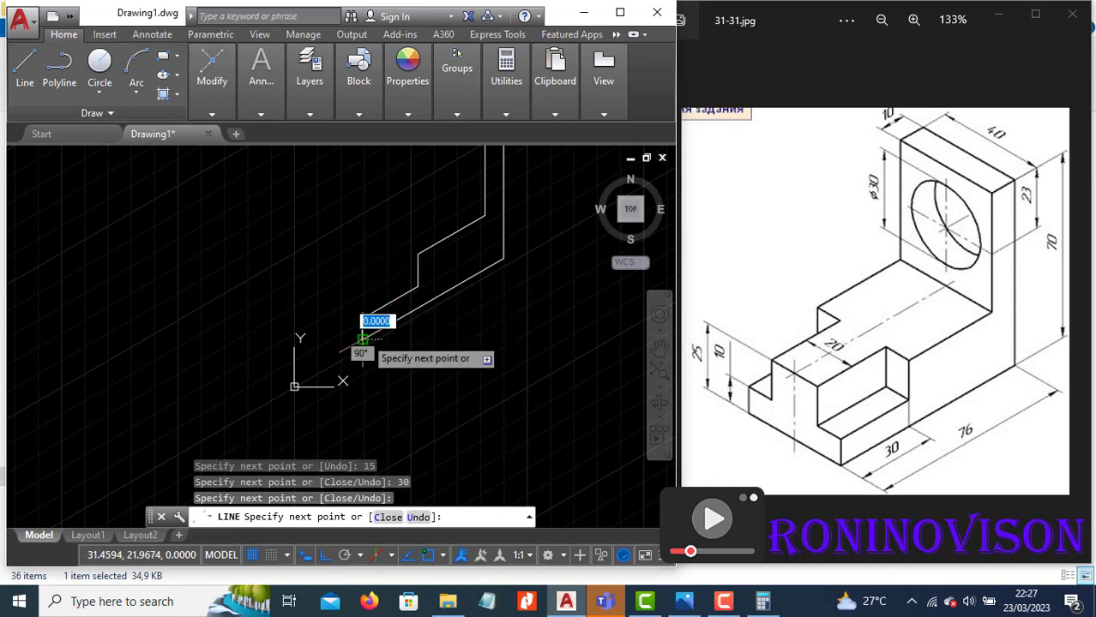
{"action": "key", "text": "Return"}
{"action": "scroll", "coordinate": [433, 391], "scroll_direction": "down", "scroll_amount": 2}
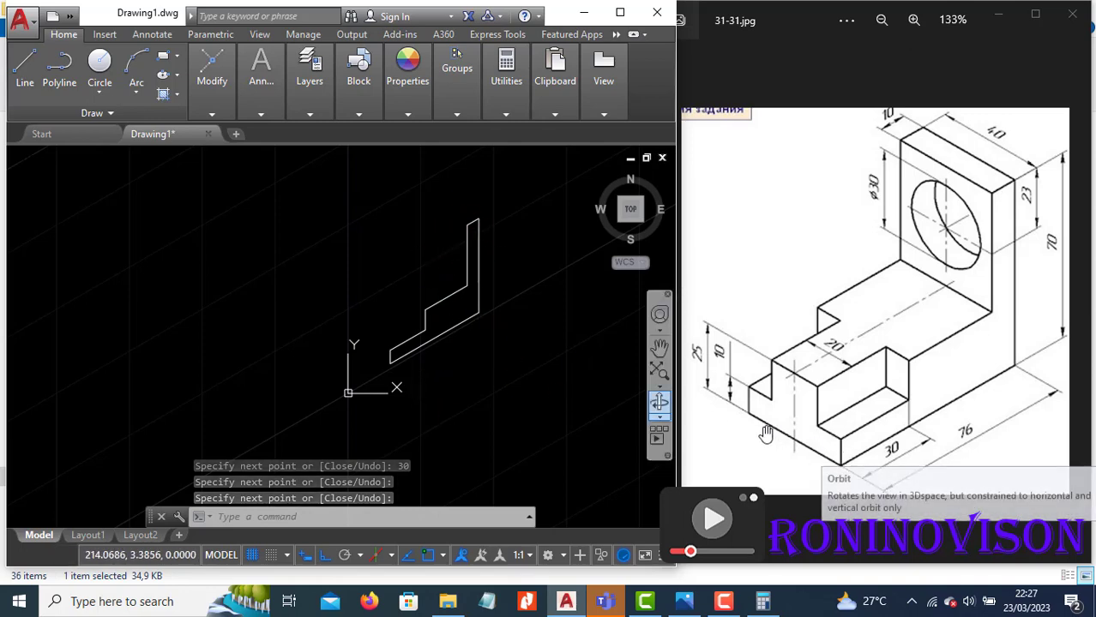
Draw a 40-unit front base edge from the profile's lower front corner in the left isoplane, followed by a 10-unit vertical rise.
{"action": "type", "text": "l"}
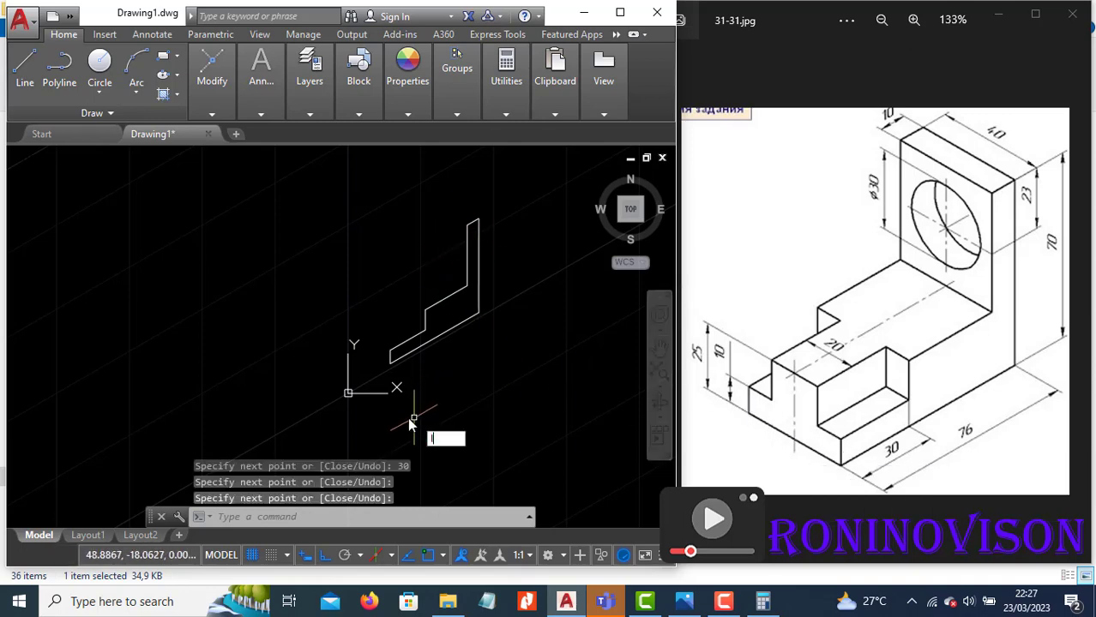
{"action": "key", "text": "Return"}
{"action": "left_click", "coordinate": [390, 362]}
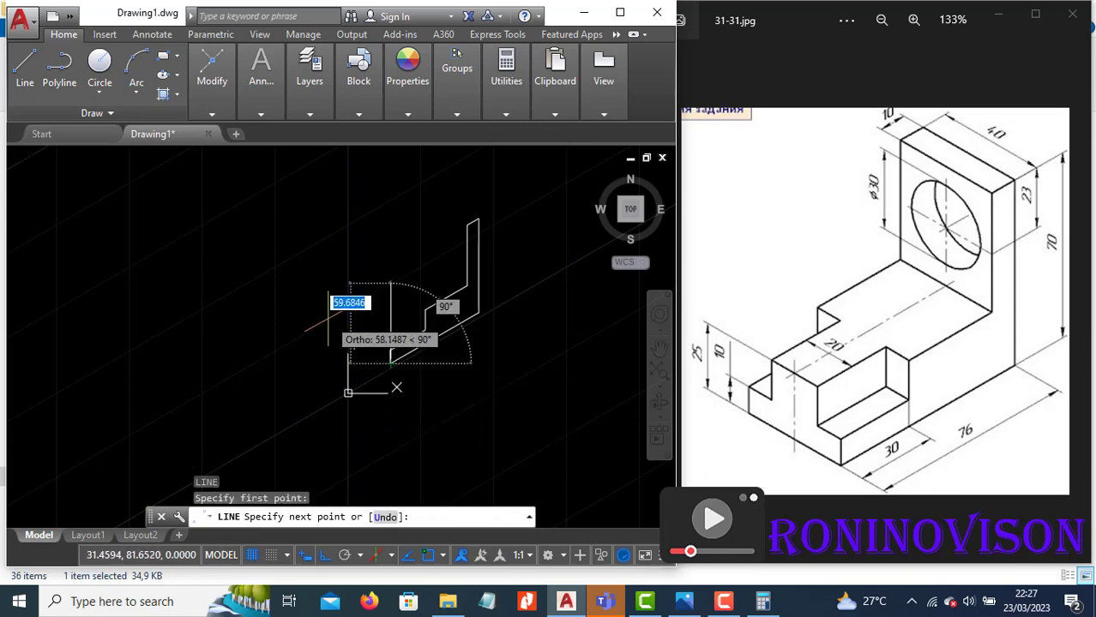
{"action": "key", "text": "F5"}
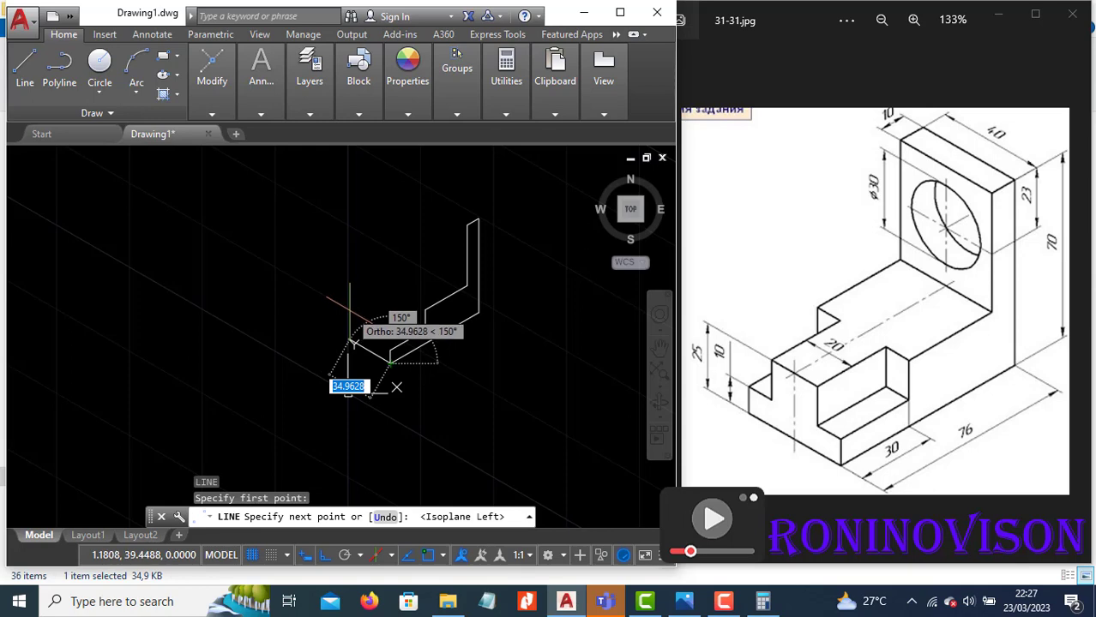
{"action": "type", "text": "40"}
{"action": "key", "text": "Return"}
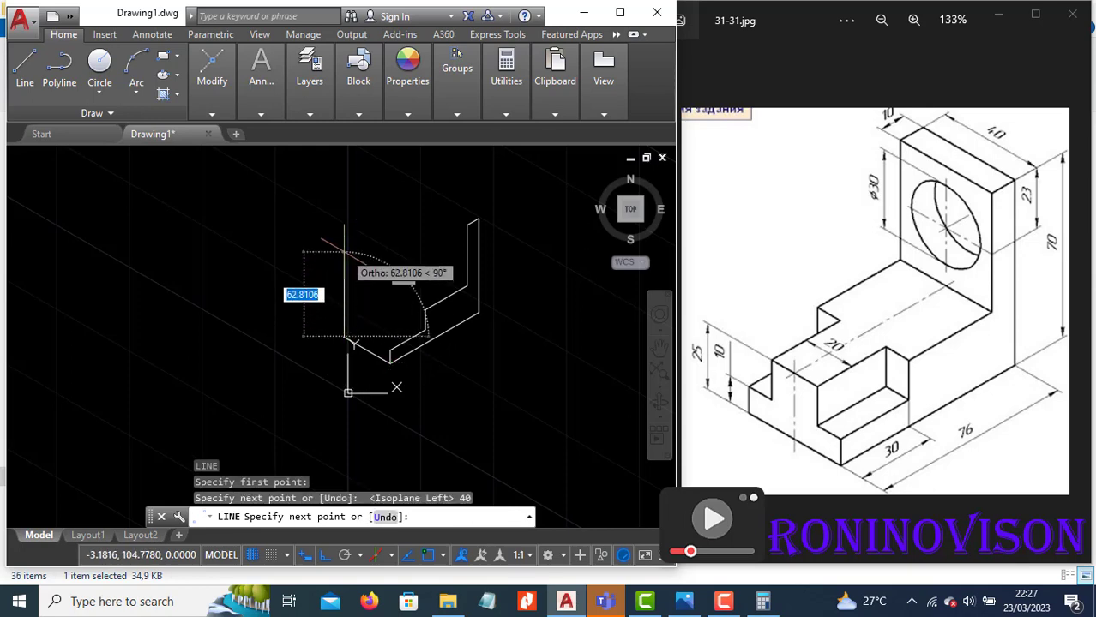
{"action": "type", "text": "10"}
{"action": "key", "text": "Return"}
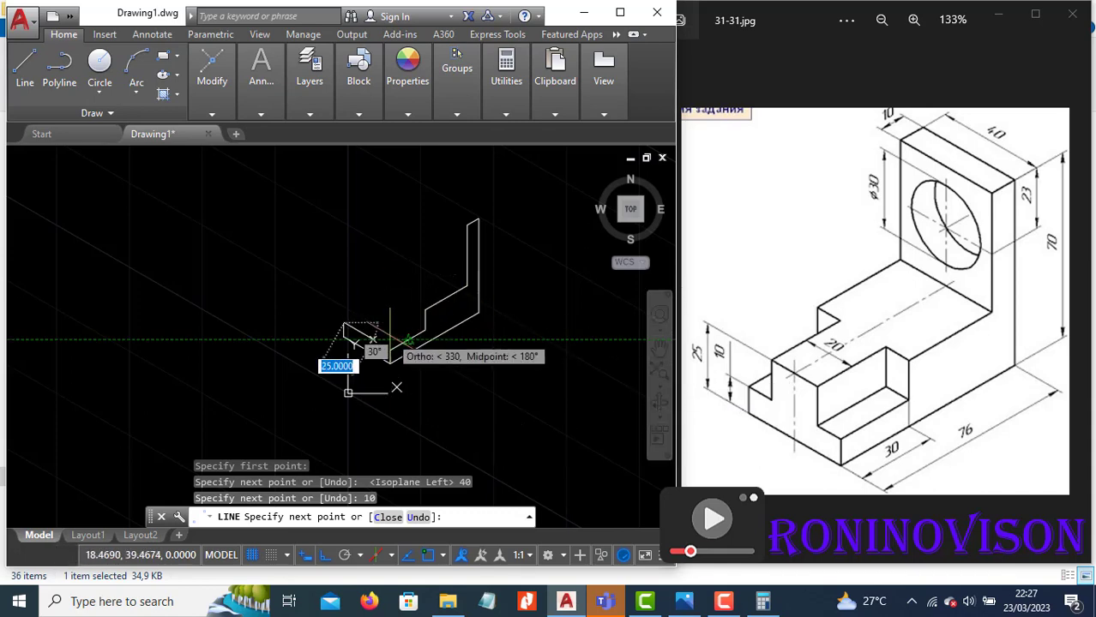
Continue the front outline with a 10-unit step edge running inward and a 15-unit vertical rise.
{"action": "scroll", "coordinate": [373, 339], "scroll_direction": "up", "scroll_amount": 2}
{"action": "type", "text": "10"}
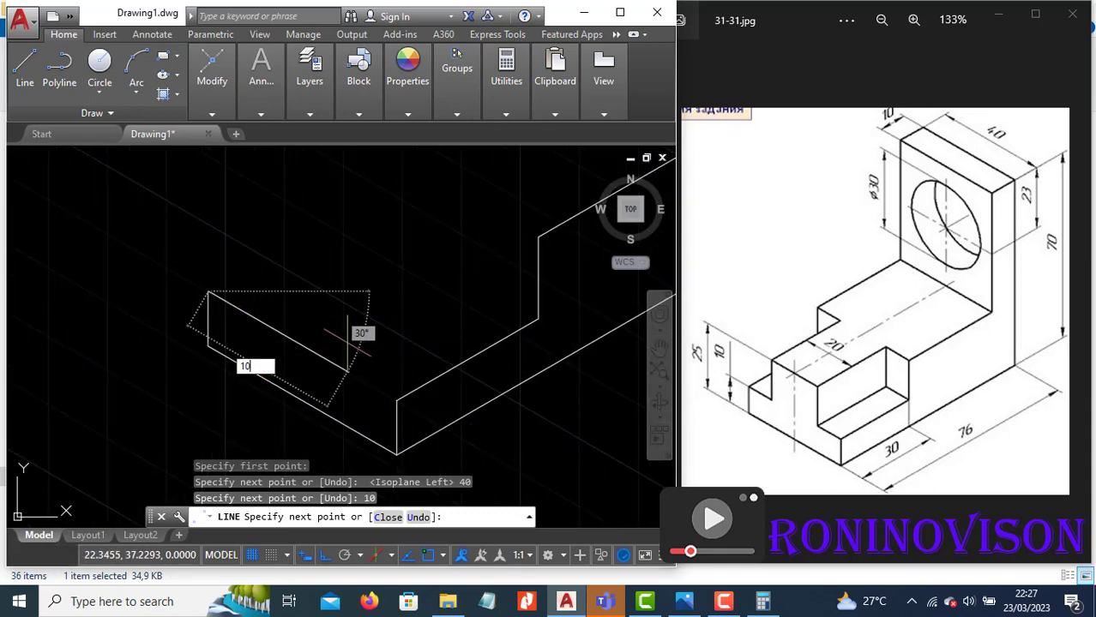
{"action": "key", "text": "Return"}
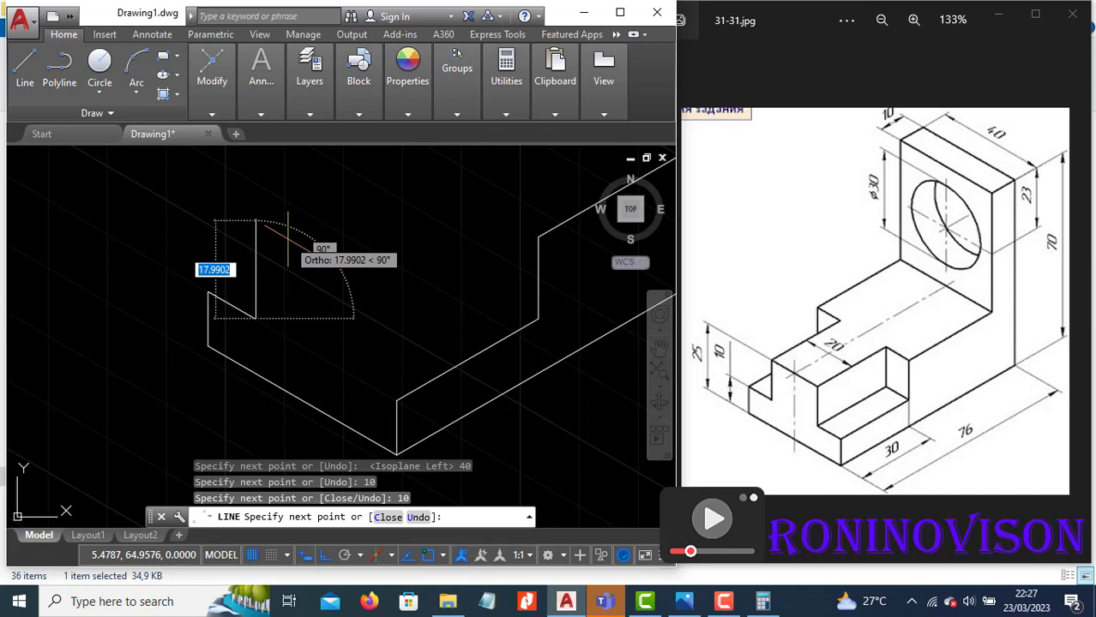
{"action": "type", "text": "15"}
{"action": "key", "text": "Return"}
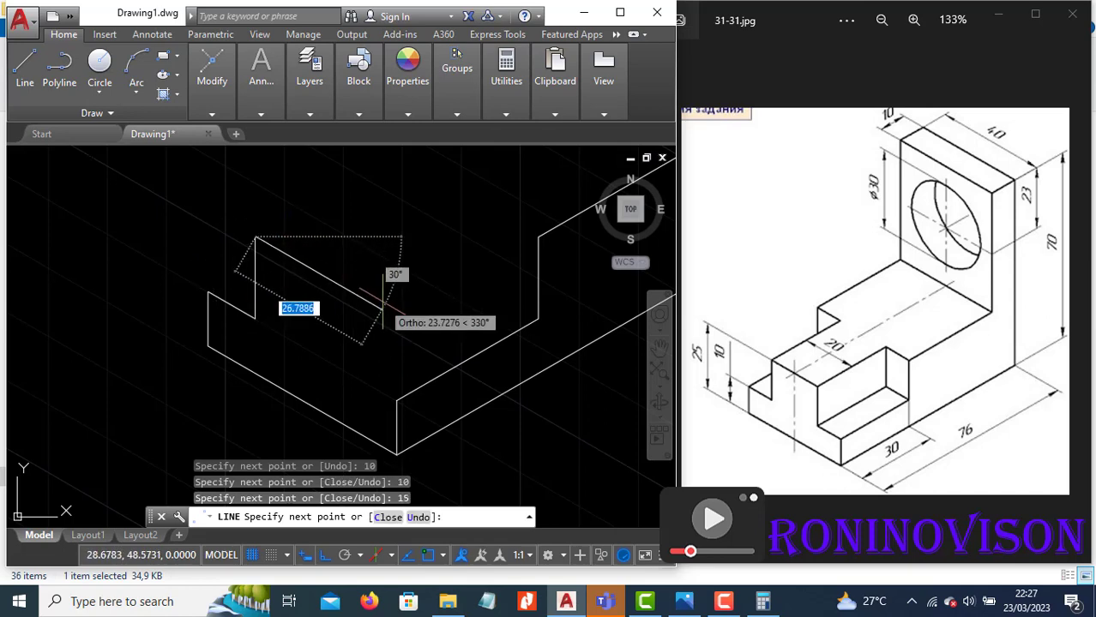
Add the 20-unit top edge and a 15-unit drop, closing the front outline at the top of the profile's front edge.
{"action": "type", "text": "20"}
{"action": "key", "text": "Return"}
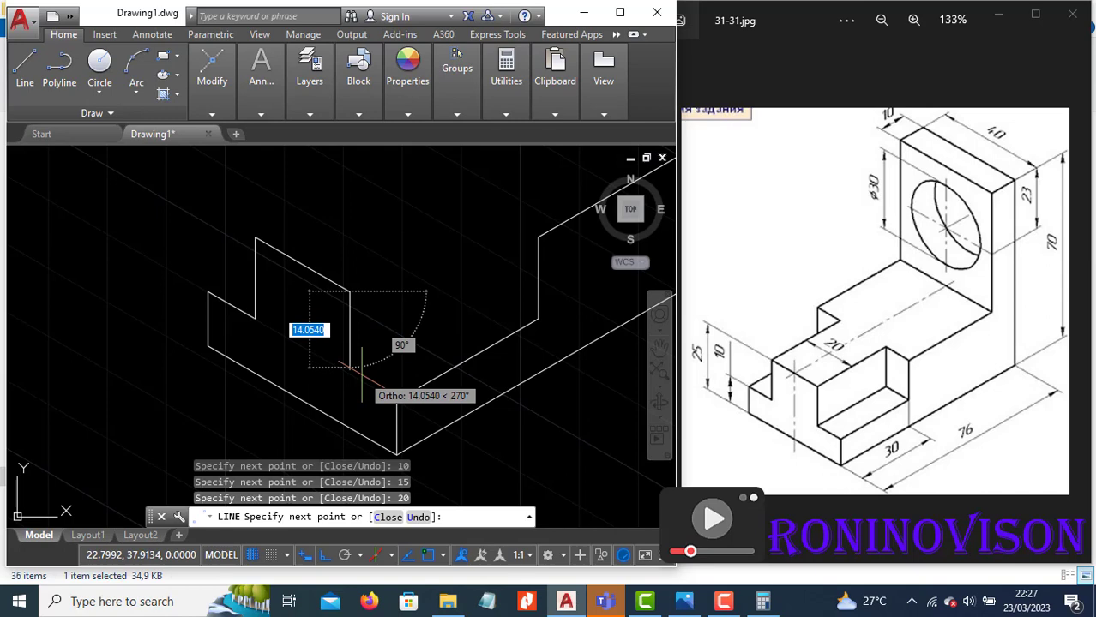
{"action": "type", "text": "15"}
{"action": "key", "text": "Return"}
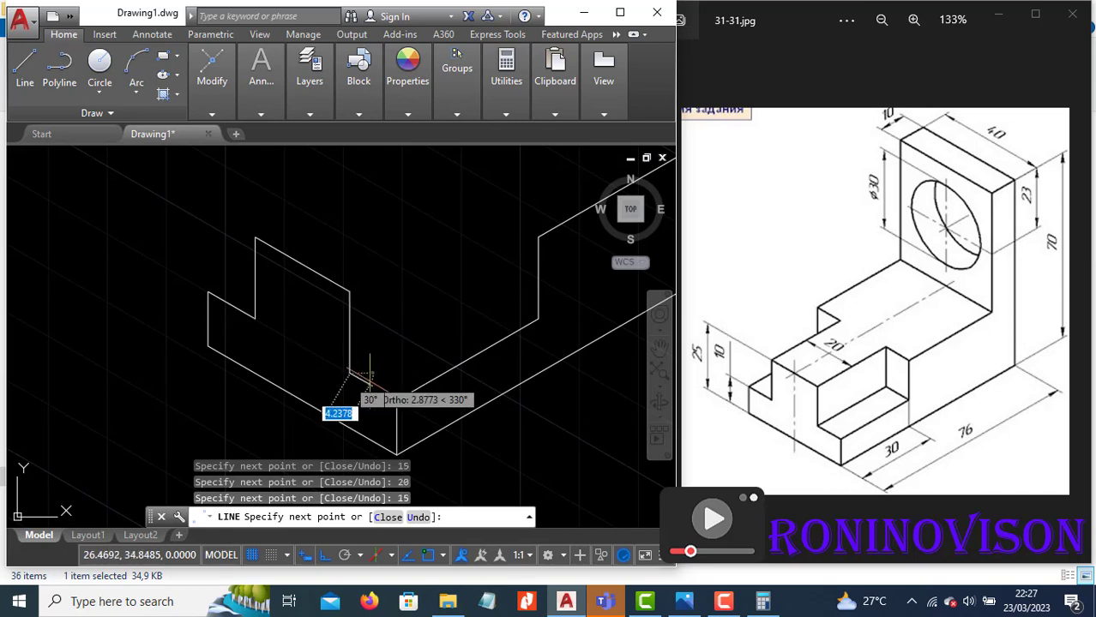
{"action": "key", "text": "Escape"}
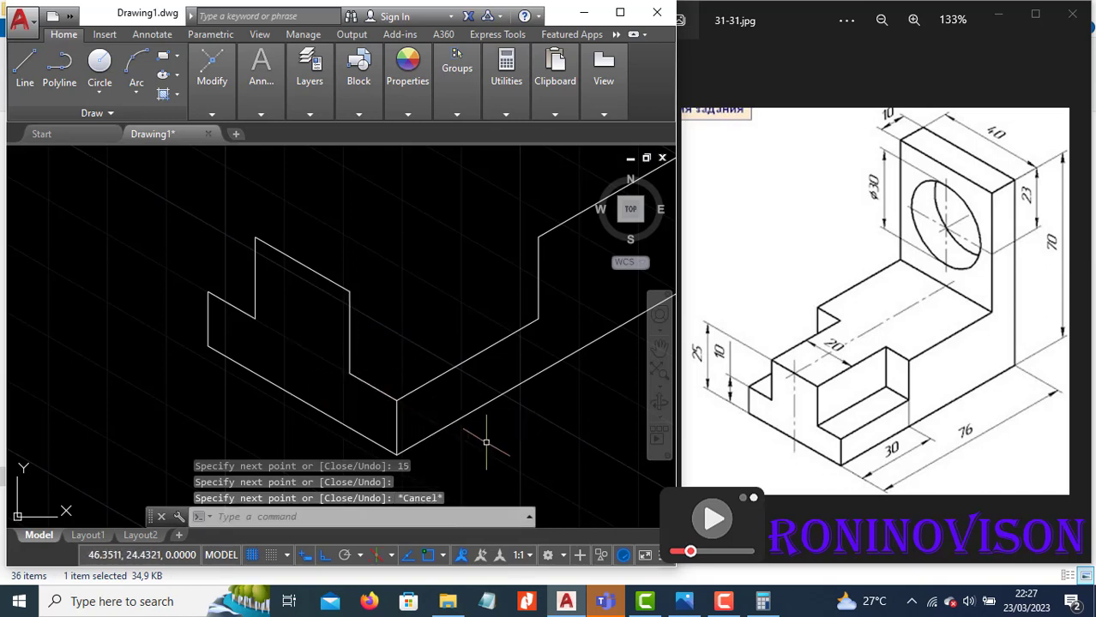
Draw a receding edge in the top isoplane from the outer corner of the far front step, past the 15-unit riser.
{"action": "scroll", "coordinate": [499, 442], "scroll_direction": "down", "scroll_amount": 2}
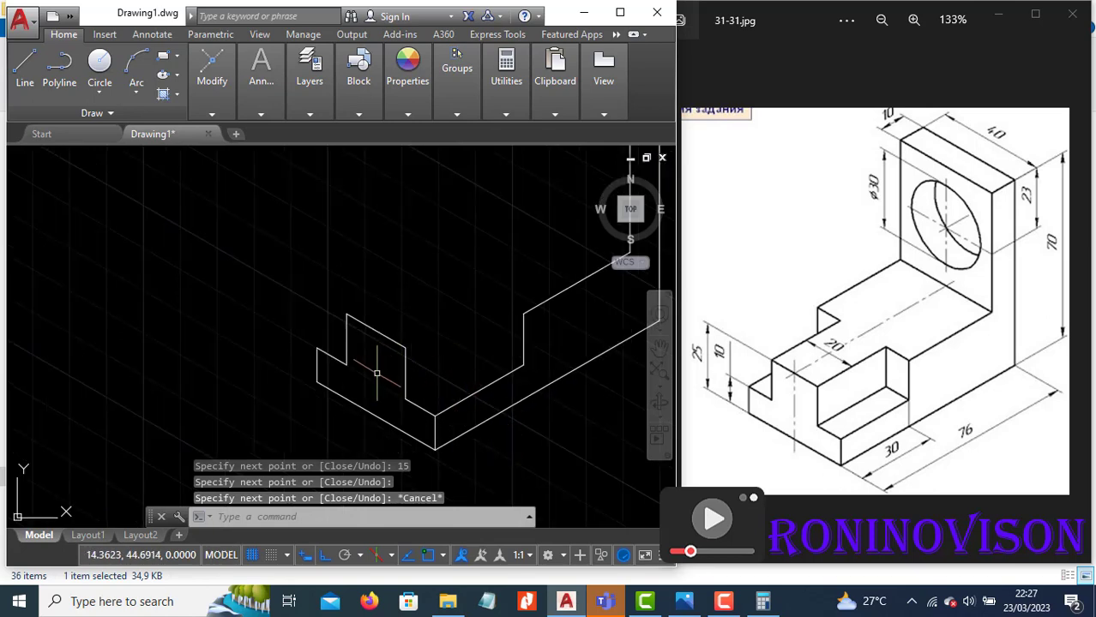
{"action": "key", "text": "Return"}
{"action": "left_click", "coordinate": [317, 349]}
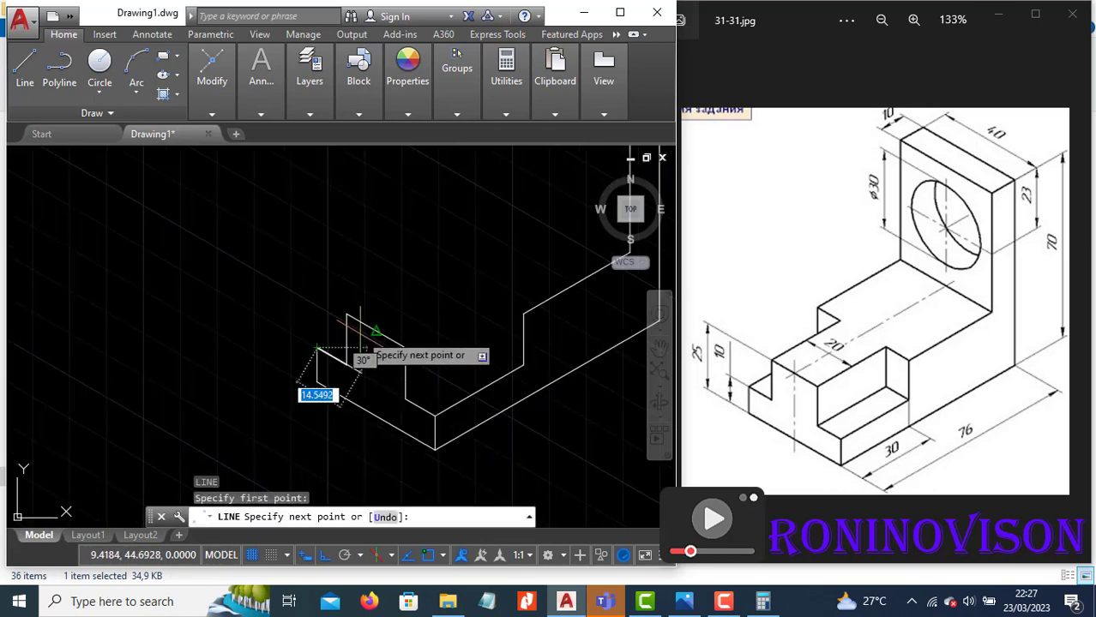
{"action": "scroll", "coordinate": [360, 341], "scroll_direction": "up", "scroll_amount": 4}
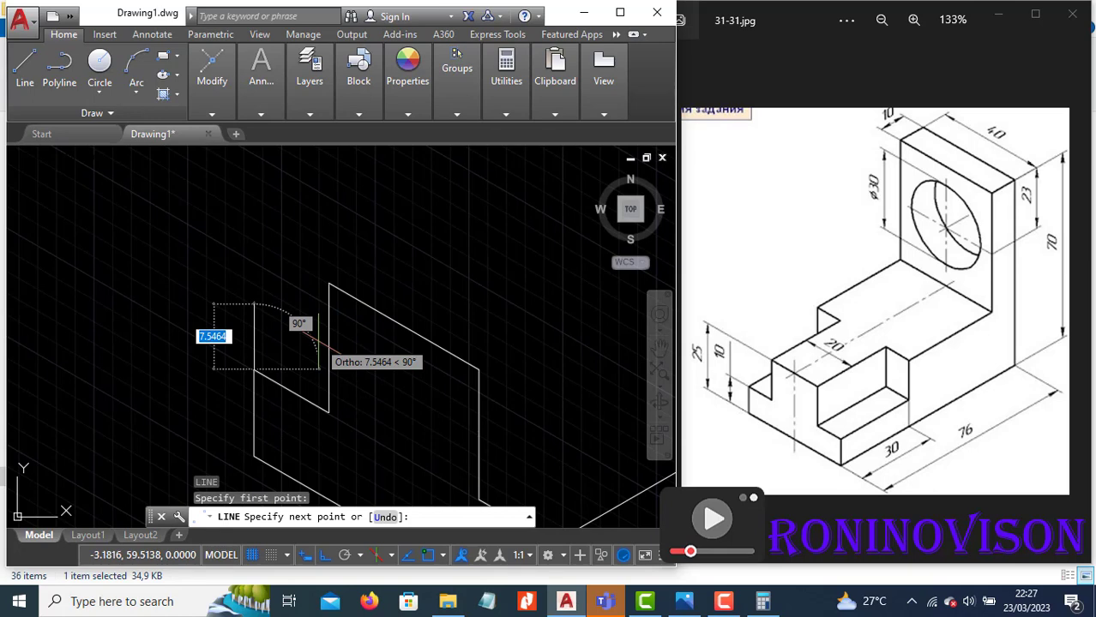
{"action": "key", "text": "F5"}
{"action": "left_click", "coordinate": [347, 317]}
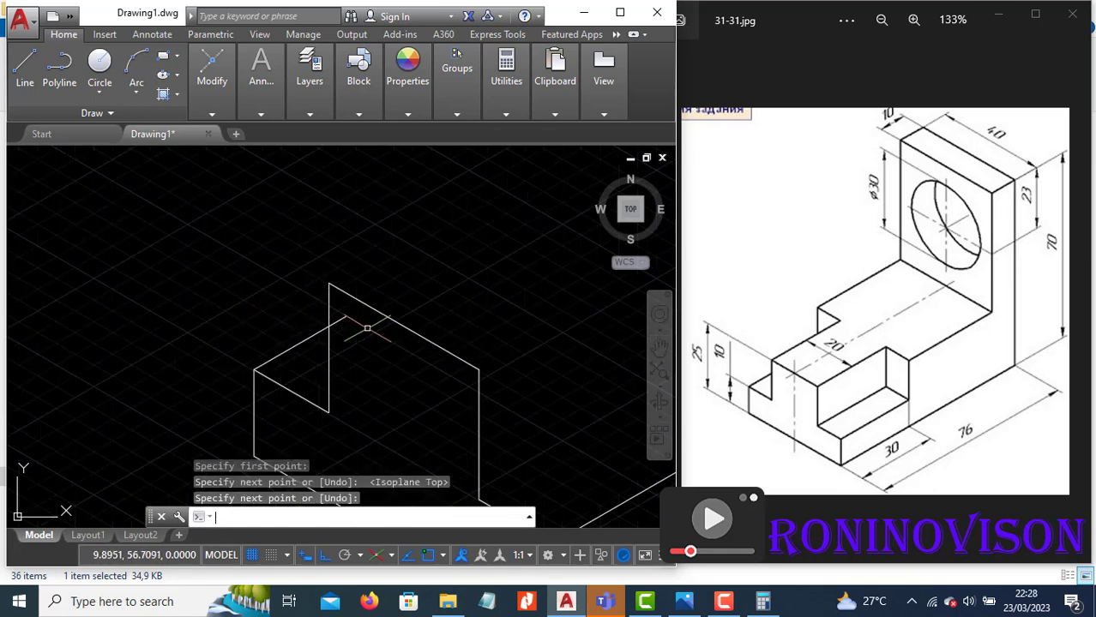
Trim the part of the receding edge that extends beyond the far step's vertical riser.
{"action": "type", "text": "tr"}
{"action": "key", "text": "Return"}
{"action": "key", "text": "Return"}
{"action": "key", "text": "Escape"}
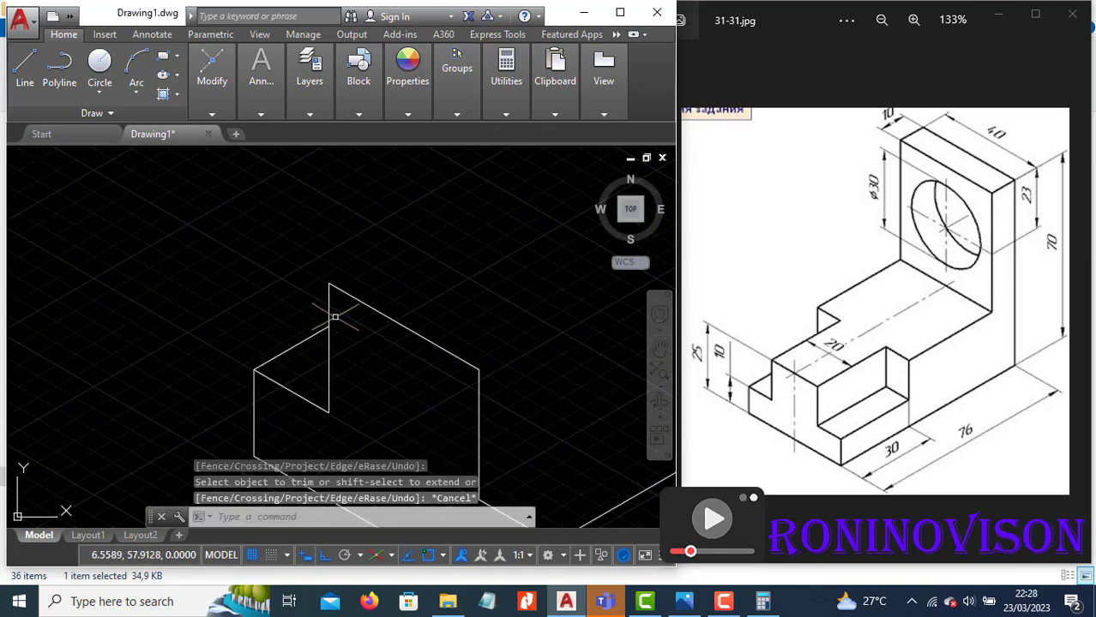
Draw the near notch's 30-unit upper edge from the front tongue's top corner and join it to the profile's upper step corner.
{"action": "scroll", "coordinate": [334, 316], "scroll_direction": "down", "scroll_amount": 3}
{"action": "scroll", "coordinate": [356, 354], "scroll_direction": "up", "scroll_amount": 1}
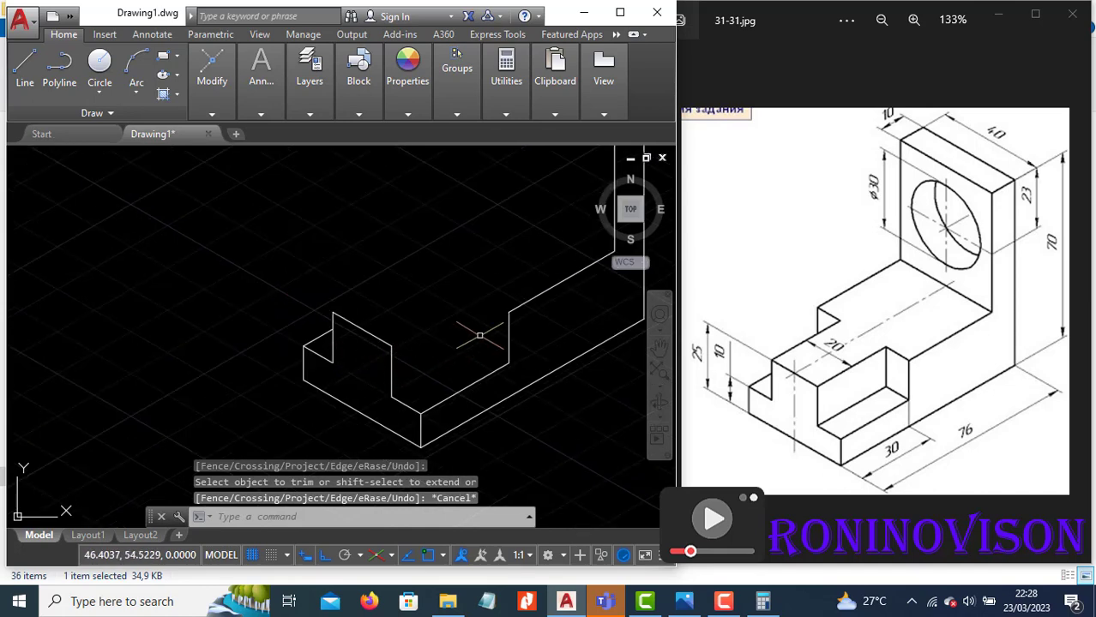
{"action": "type", "text": "l"}
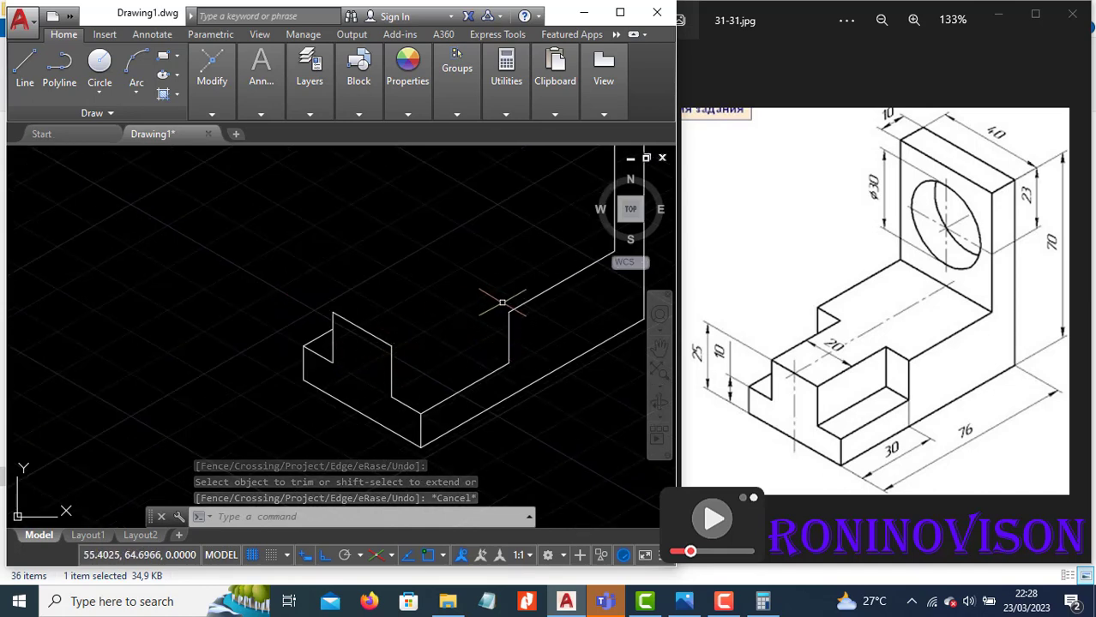
{"action": "key", "text": "Return"}
{"action": "left_click", "coordinate": [396, 340]}
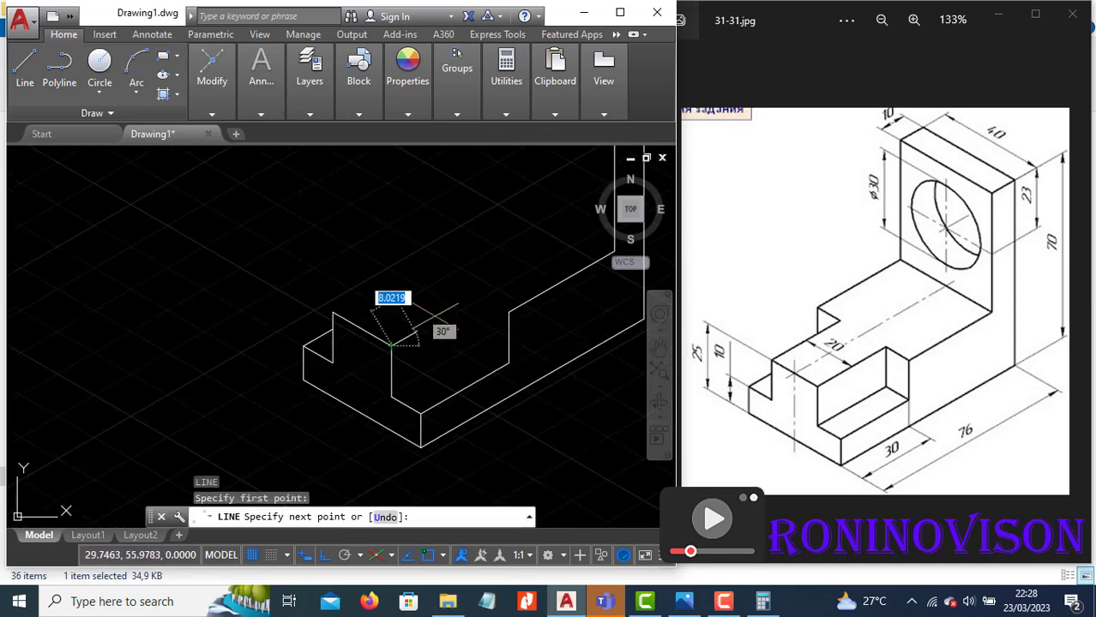
{"action": "type", "text": "30"}
{"action": "key", "text": "Return"}
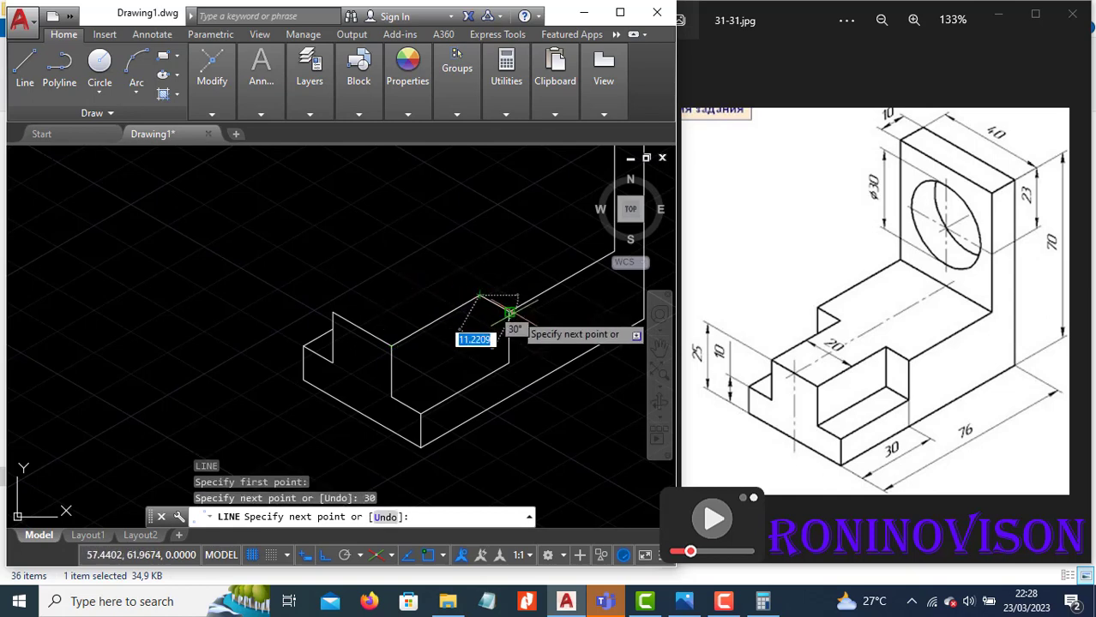
{"action": "left_click", "coordinate": [514, 313]}
{"action": "key", "text": "Return"}
Draw a 15-unit vertical down from the notch's inner back corner and run its inner floor edge to the front outline.
{"action": "key", "text": "Return"}
{"action": "left_click", "coordinate": [479, 294]}
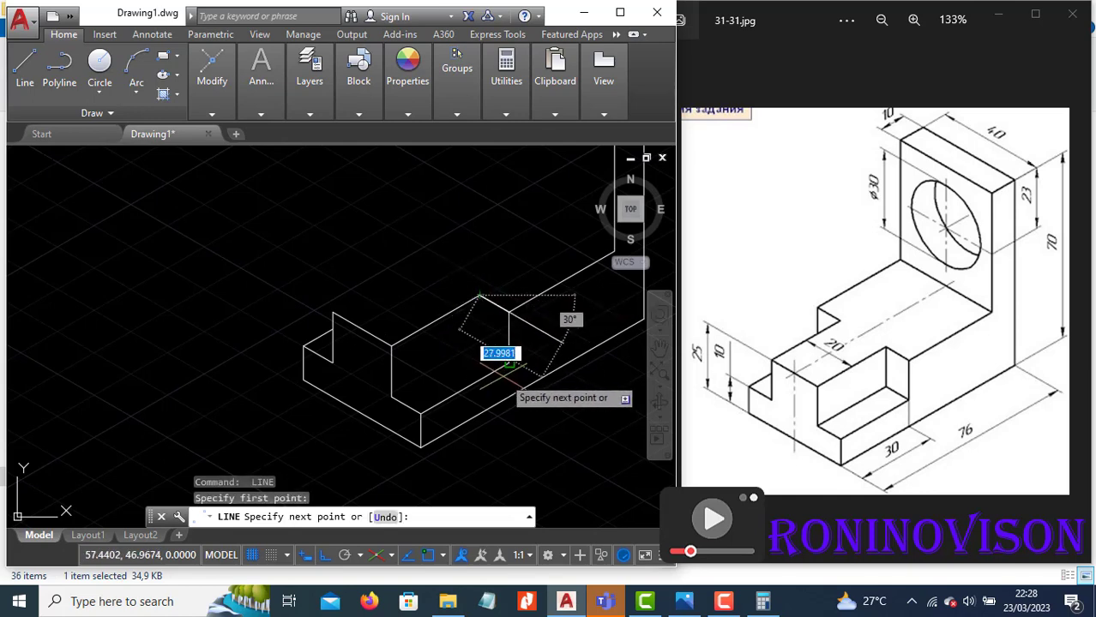
{"action": "key", "text": "F5"}
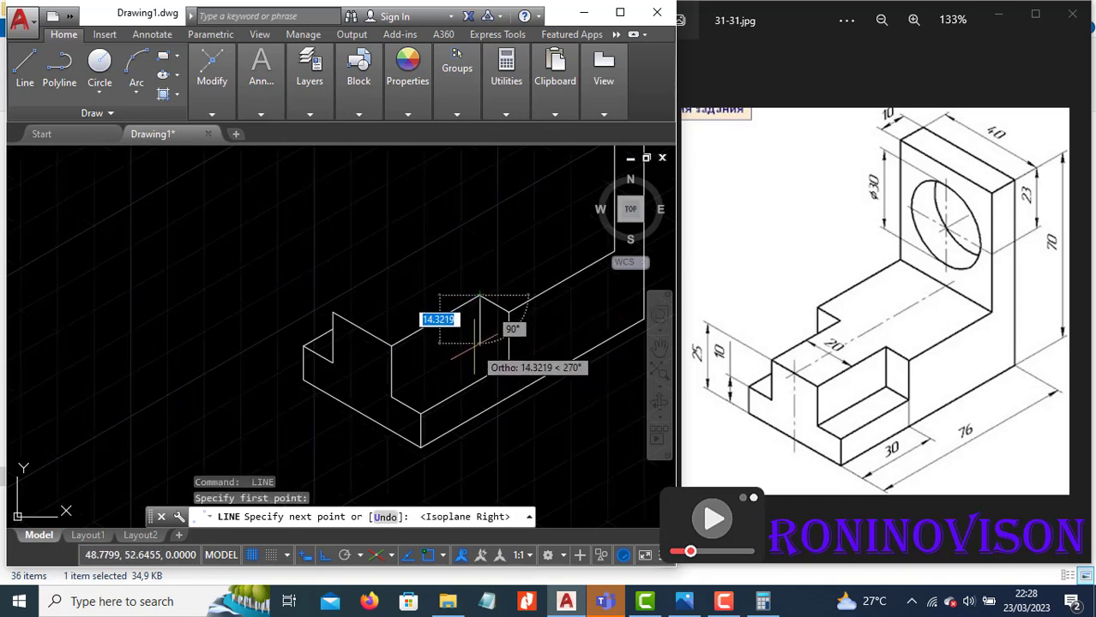
{"action": "type", "text": "15"}
{"action": "key", "text": "Return"}
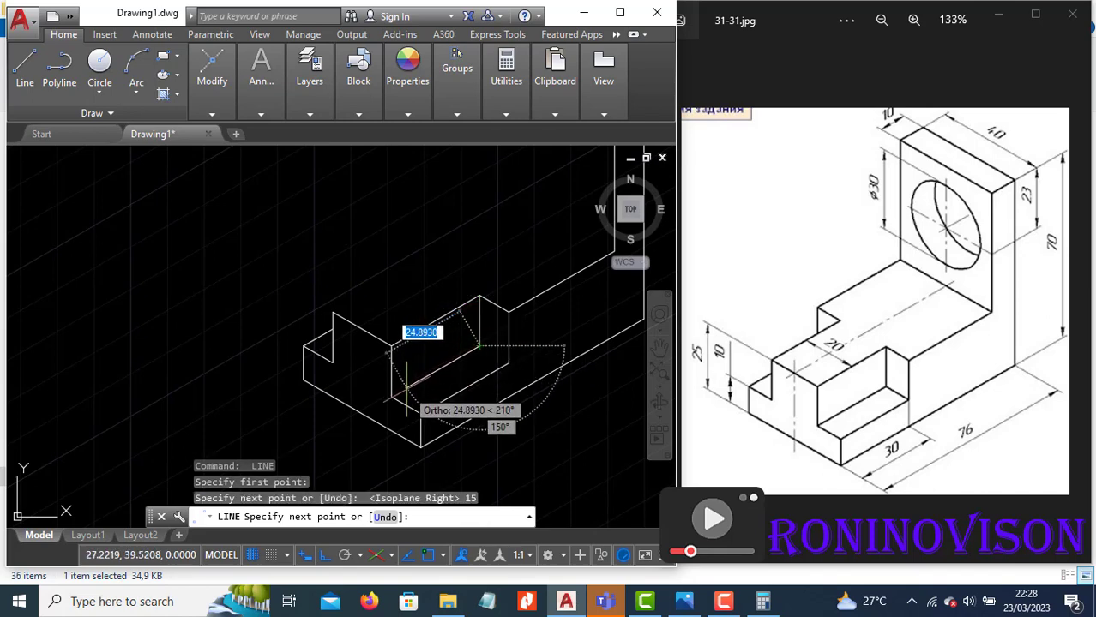
{"action": "left_click", "coordinate": [391, 397]}
{"action": "key", "text": "Escape"}
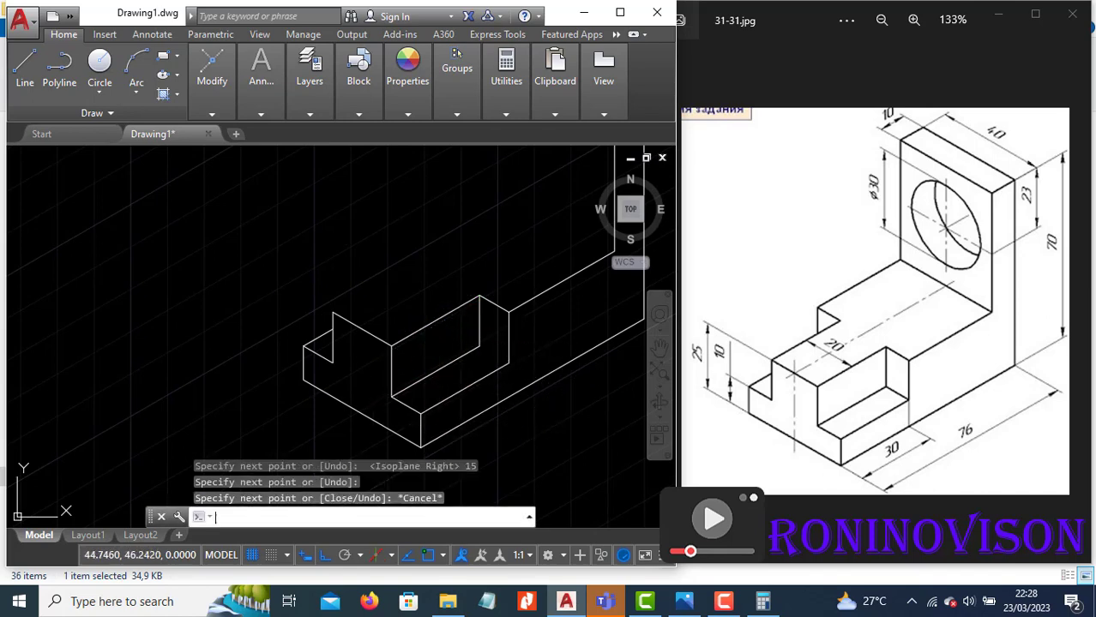
Connect the notch's inner lower back corner to the lower end of the profile's 15-unit vertical.
{"action": "key", "text": "Return"}
{"action": "left_click", "coordinate": [479, 345]}
{"action": "left_click", "coordinate": [508, 362]}
{"action": "key", "text": "Return"}
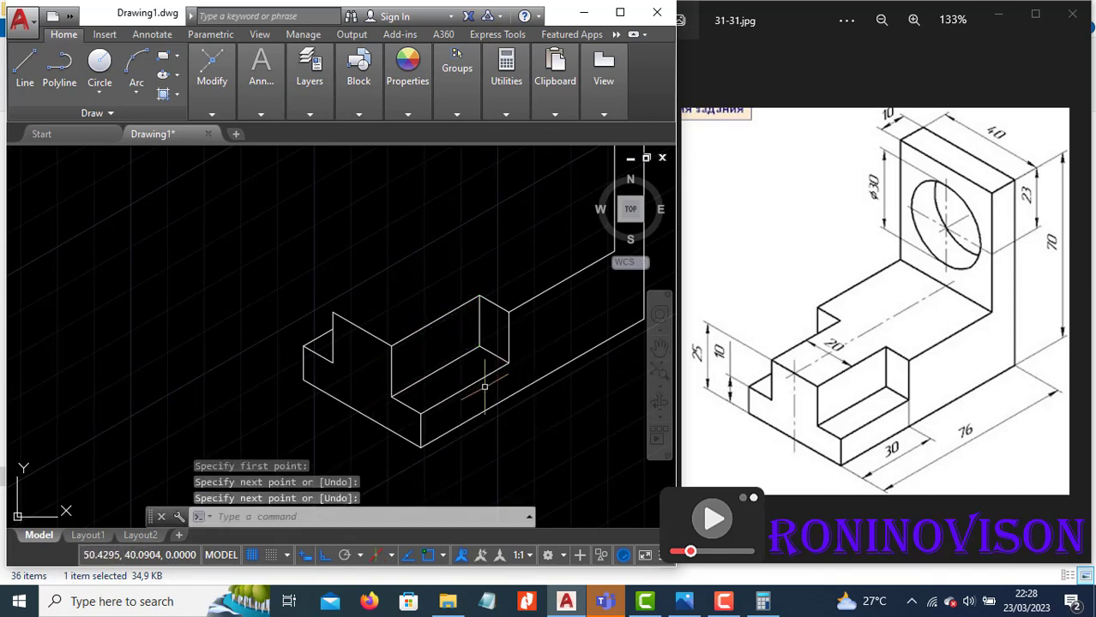
Draw a 30-unit receding edge from the front tongue's far top corner, followed by a 10-unit outward edge in the left isoplane.
{"action": "scroll", "coordinate": [485, 388], "scroll_direction": "down", "scroll_amount": 4}
{"action": "scroll", "coordinate": [463, 358], "scroll_direction": "up", "scroll_amount": 2}
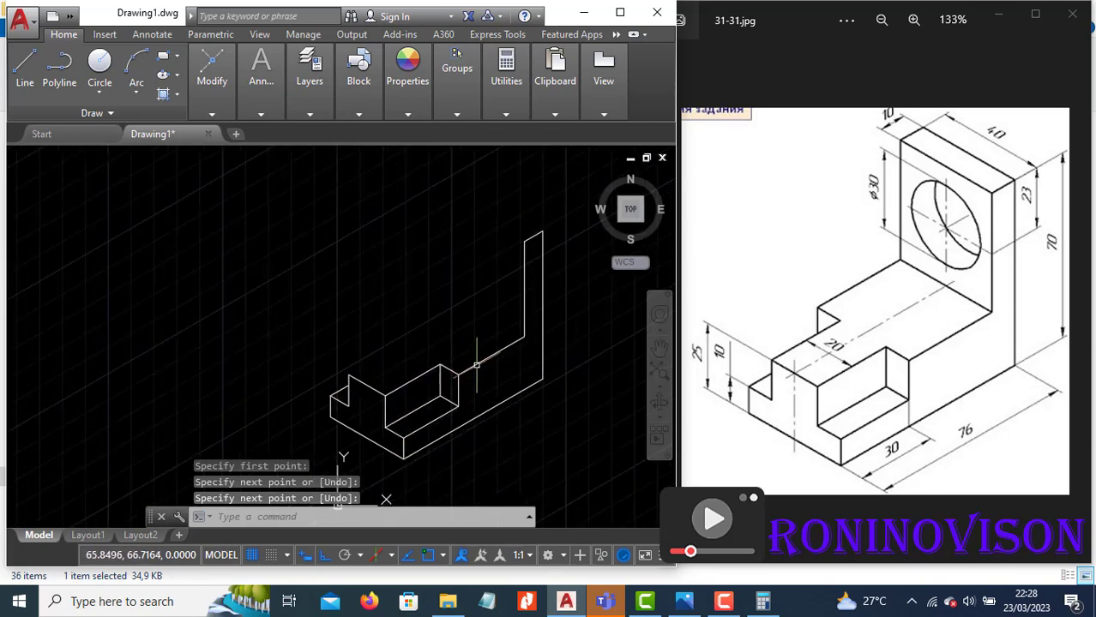
{"action": "type", "text": "l"}
{"action": "key", "text": "Return"}
{"action": "left_click", "coordinate": [350, 374]}
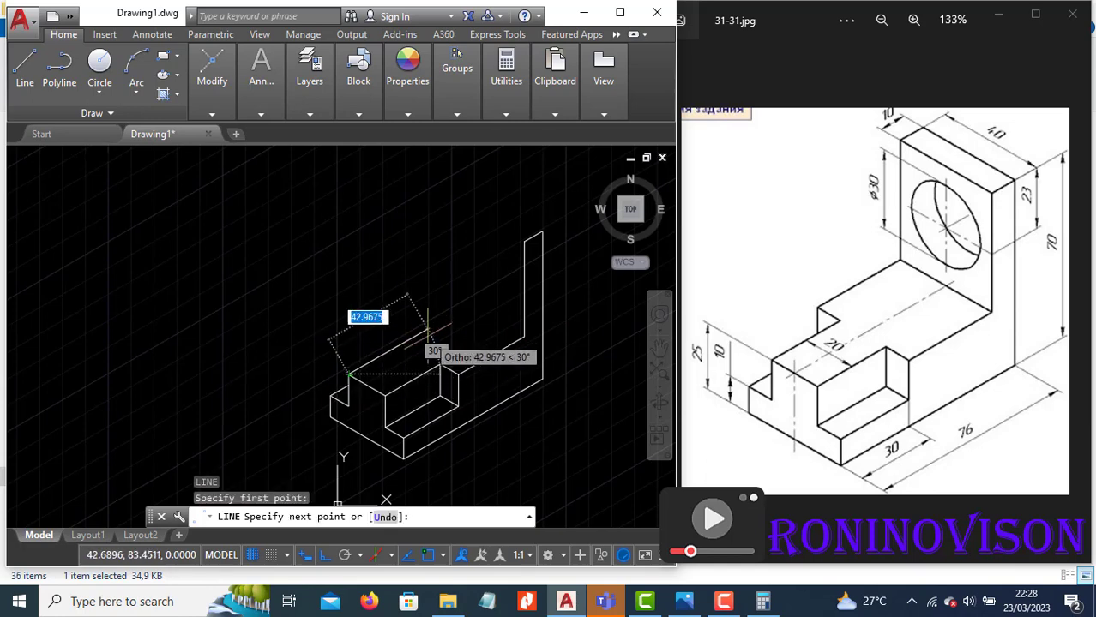
{"action": "type", "text": "3"}
{"action": "key", "text": "Return"}
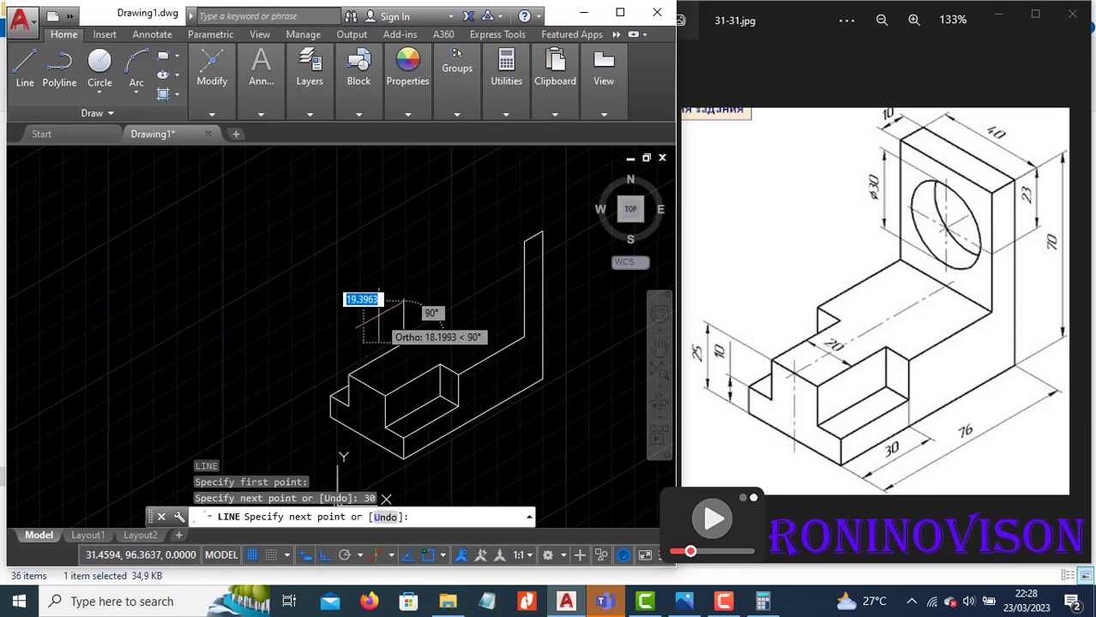
{"action": "key", "text": "F5"}
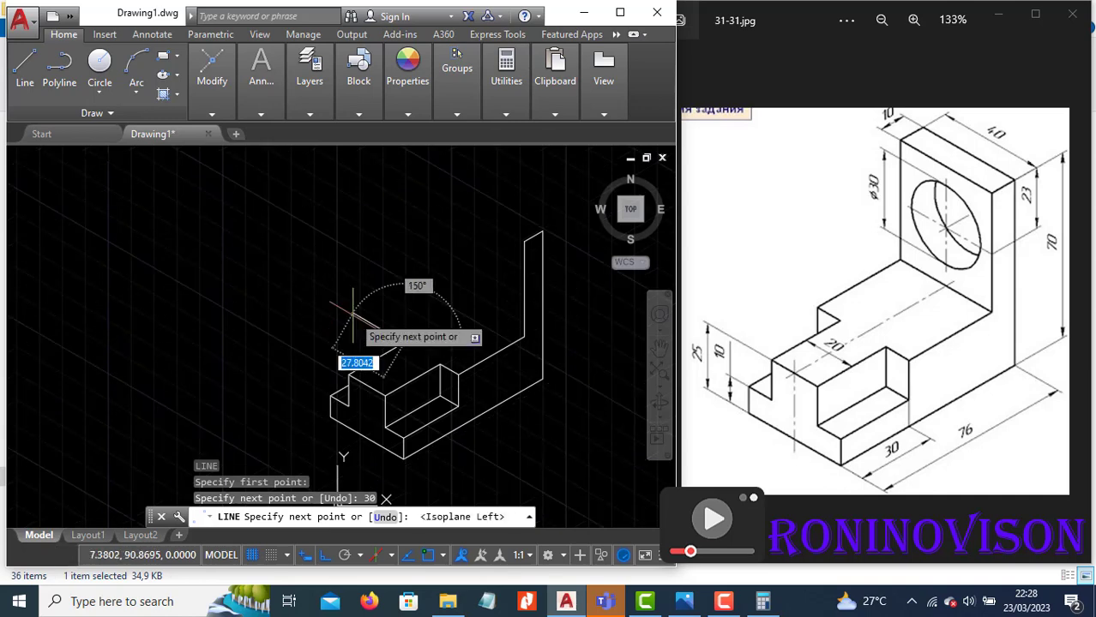
{"action": "type", "text": "10"}
{"action": "key", "text": "Return"}
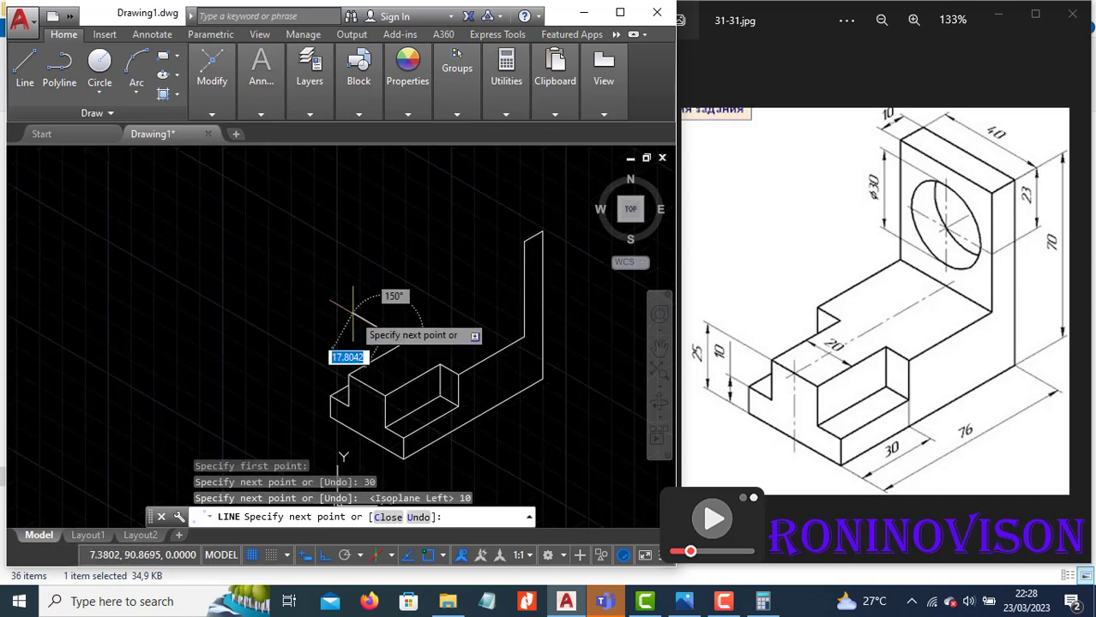
Continue with a 36-unit receding edge in the top isoplane along the far side of the base.
{"action": "key", "text": "F5"}
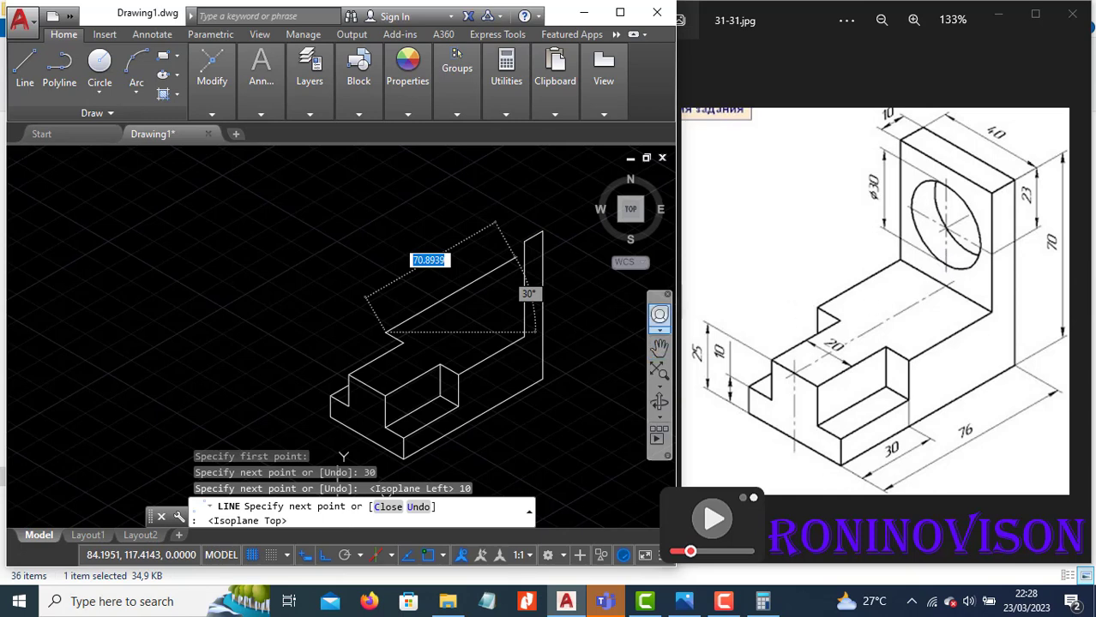
{"action": "type", "text": "36"}
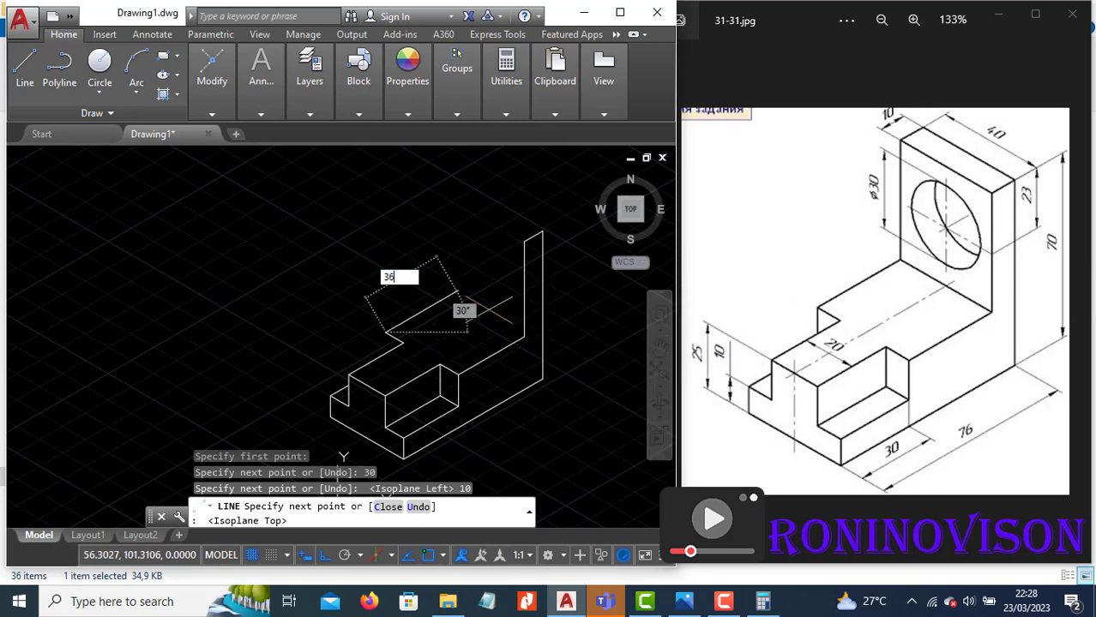
{"action": "key", "text": "Return"}
Draw the upright's 45-unit far vertical edge in the right isoplane and join its top to the profile's front top corner.
{"action": "key", "text": "F5"}
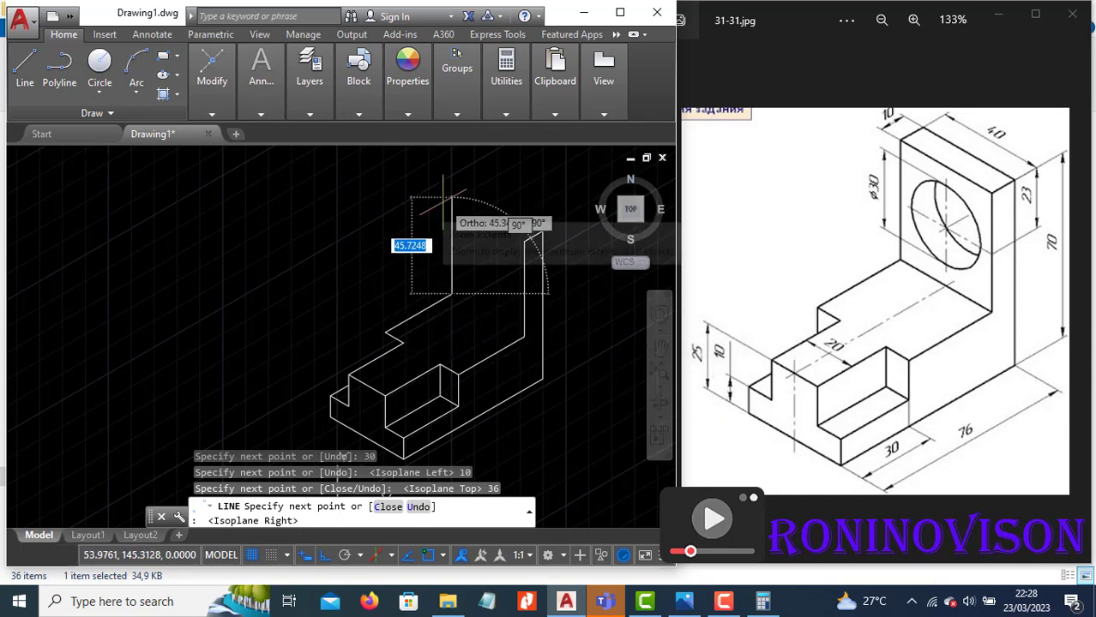
{"action": "type", "text": "45"}
{"action": "key", "text": "Return"}
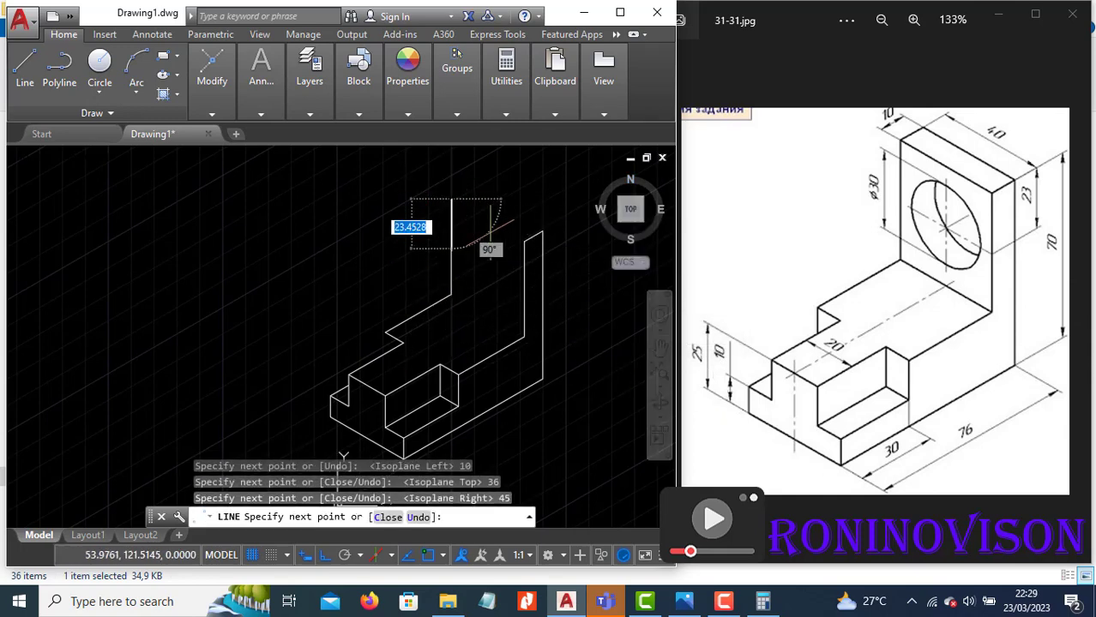
{"action": "left_click", "coordinate": [525, 241]}
{"action": "key", "text": "Return"}
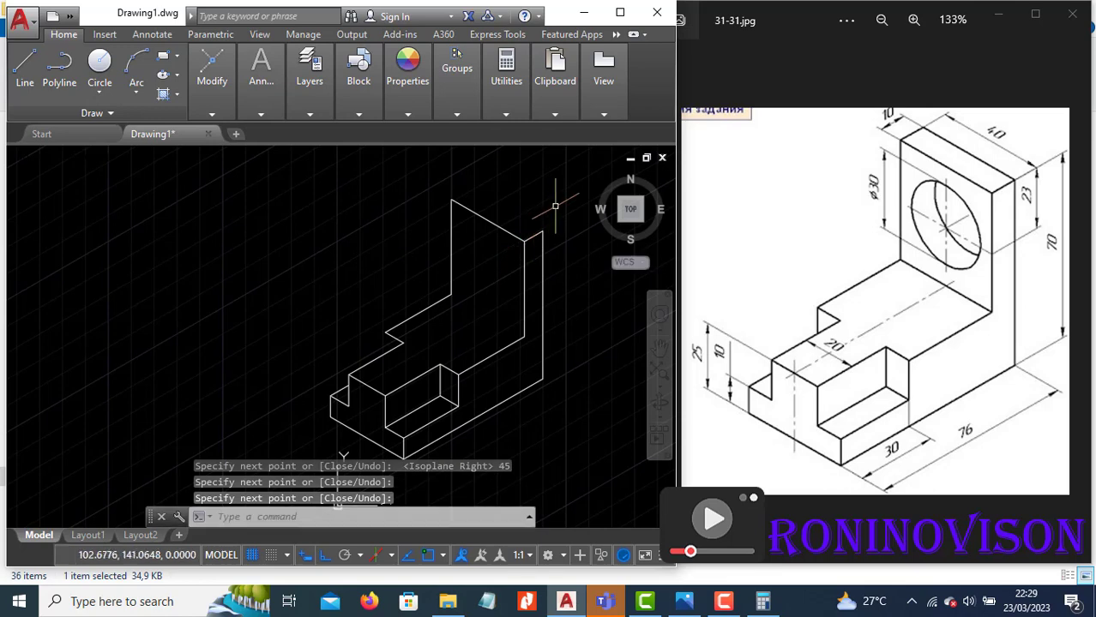
Draw a 10-unit receding edge from the upright's far front top corner and join it to the rear top corner of the side profile.
{"action": "scroll", "coordinate": [535, 283], "scroll_direction": "down", "scroll_amount": 2}
{"action": "scroll", "coordinate": [518, 222], "scroll_direction": "up", "scroll_amount": 2}
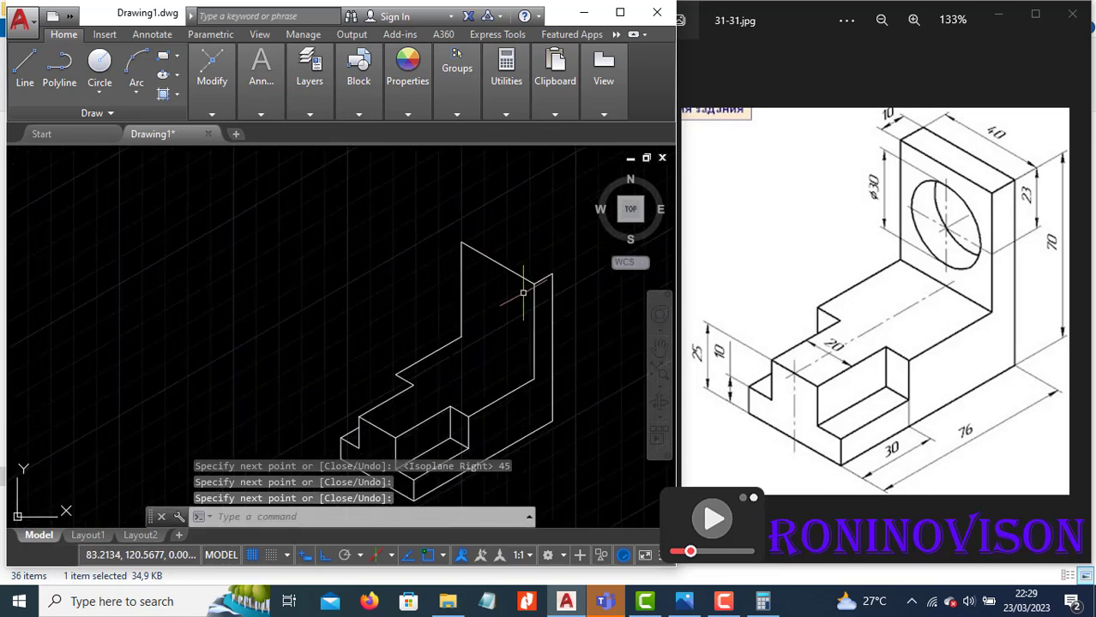
{"action": "key", "text": "Return"}
{"action": "left_click", "coordinate": [462, 243]}
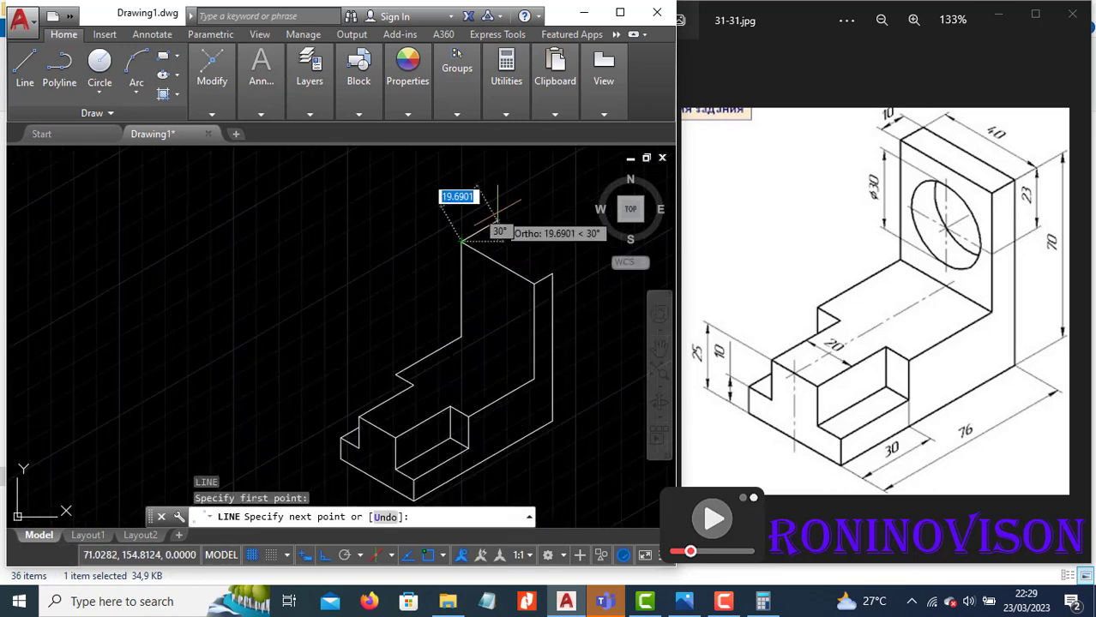
{"action": "type", "text": "10"}
{"action": "key", "text": "Return"}
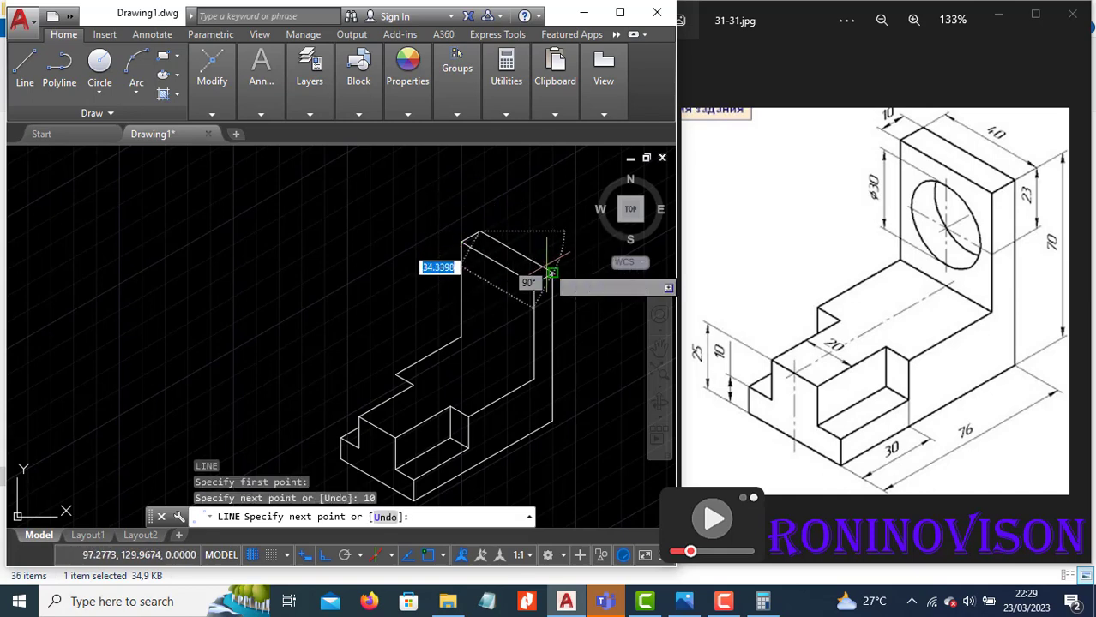
{"action": "key", "text": "Return"}
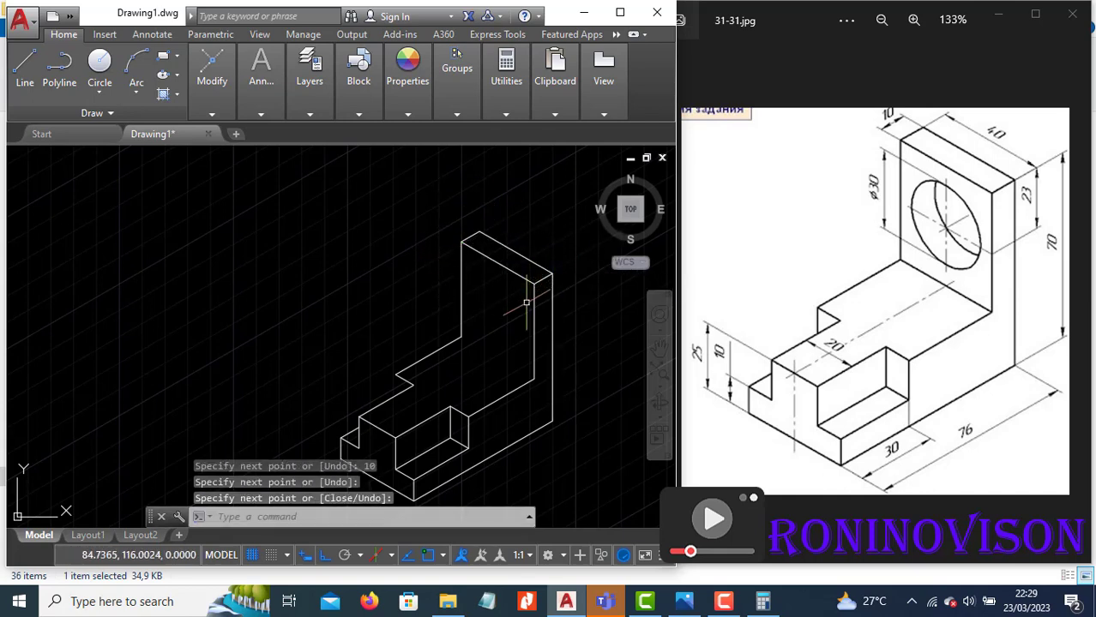
Draw the edge where the upright meets the base, joining the foot of its far vertical to the profile's inner corner.
{"action": "key", "text": "Return"}
{"action": "left_click", "coordinate": [462, 339]}
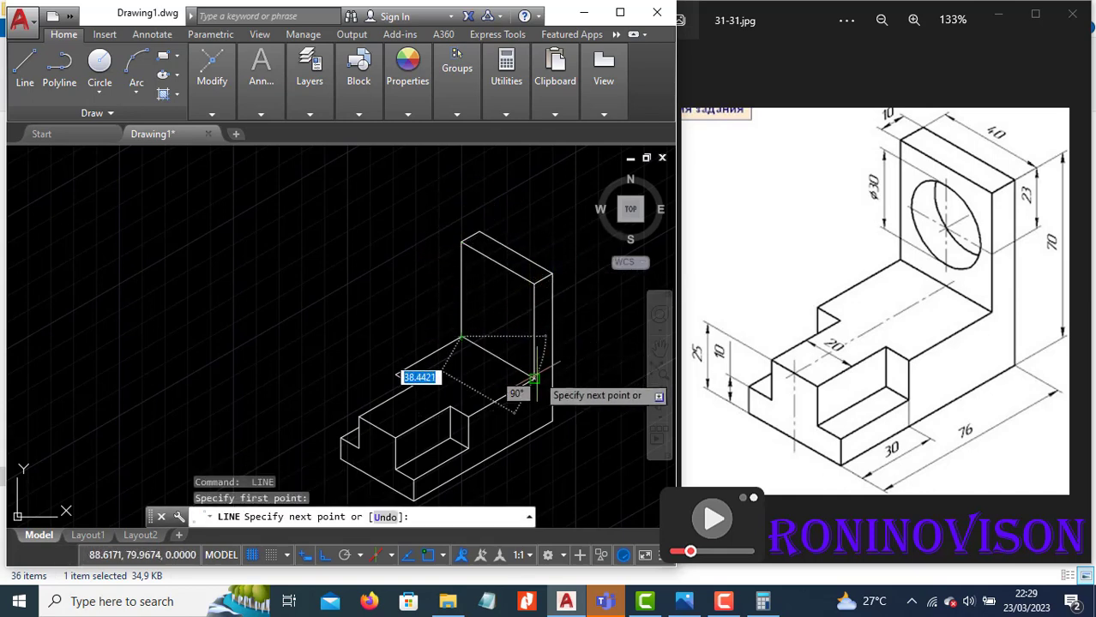
{"action": "left_click", "coordinate": [533, 378]}
{"action": "key", "text": "Return"}
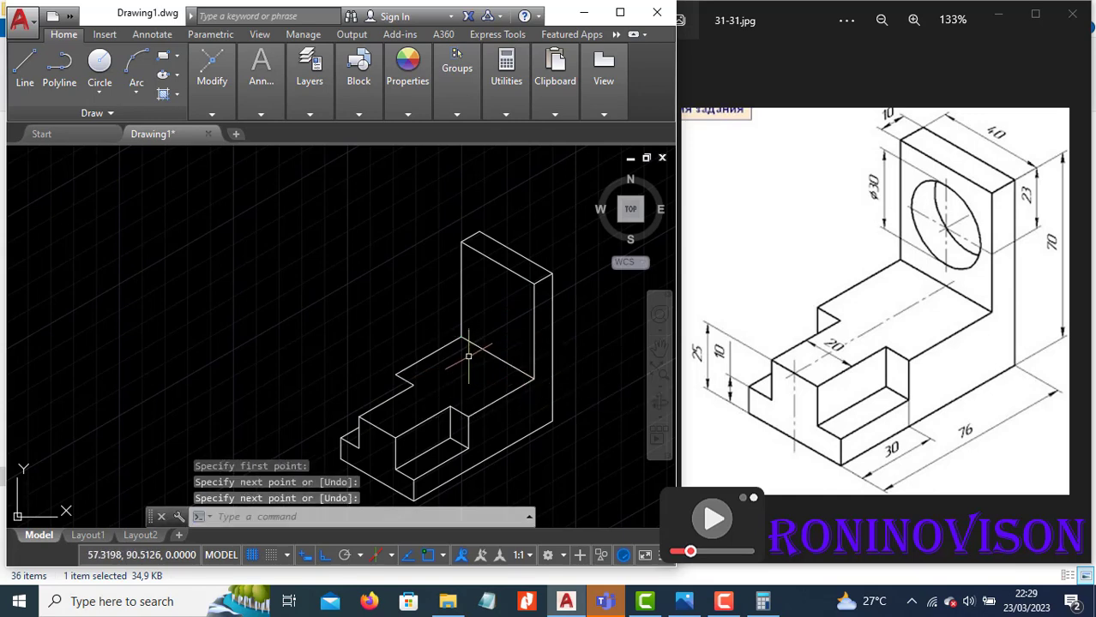
{"action": "middle_click_drag", "start_coordinate": [476, 328], "coordinate": [480, 295]}
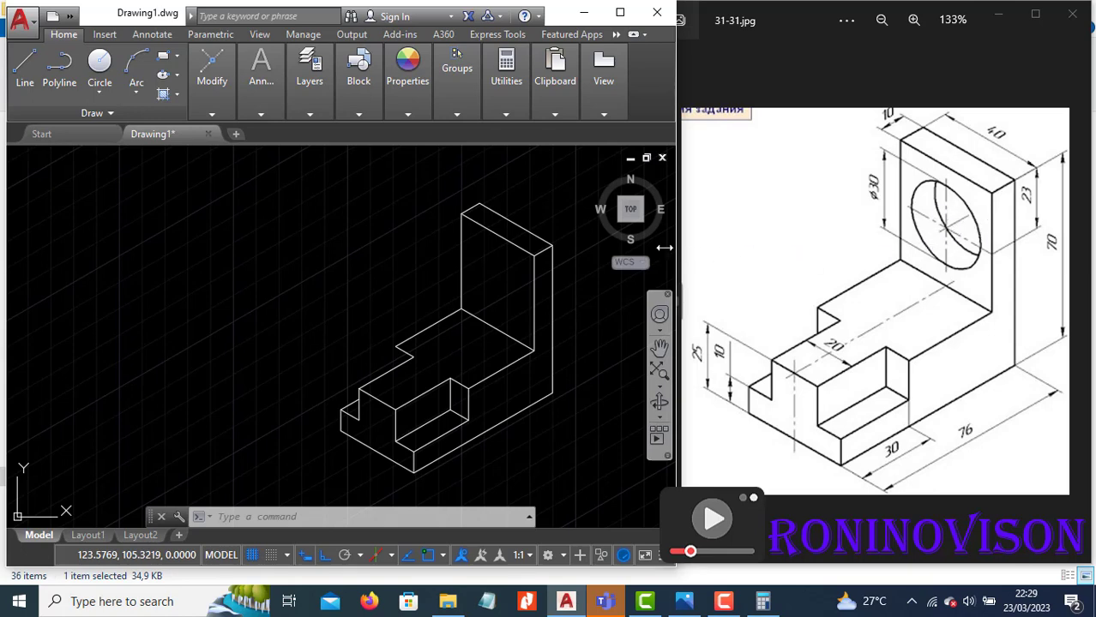
Draw two crossing construction lines on the upright's front face, joining the midpoints of its opposite edges.
{"action": "type", "text": "l"}
{"action": "key", "text": "Return"}
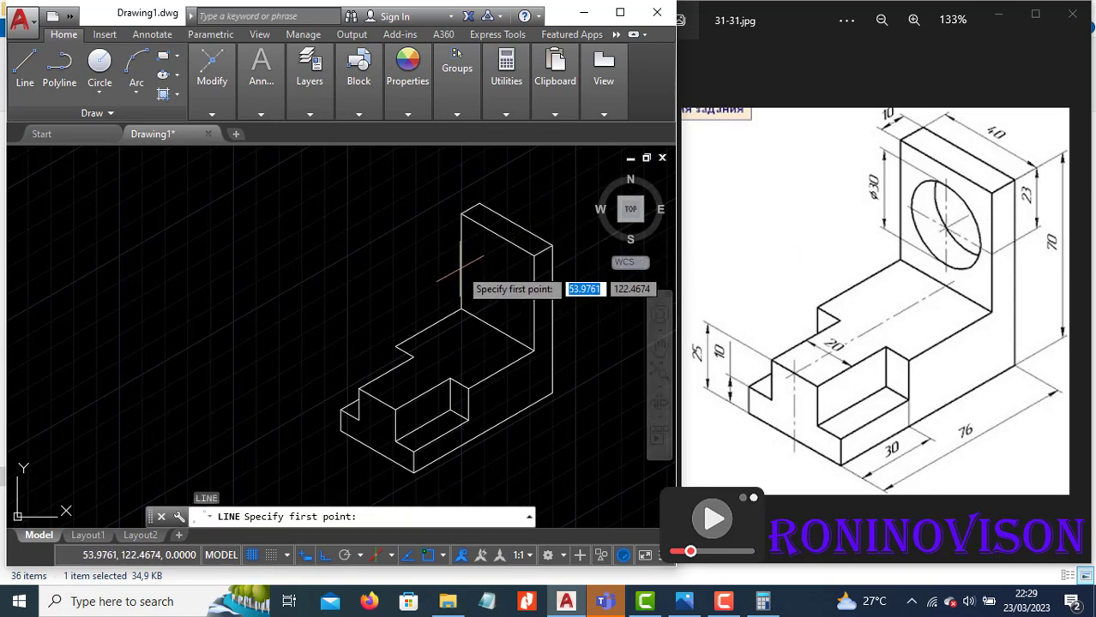
{"action": "left_click", "coordinate": [462, 262]}
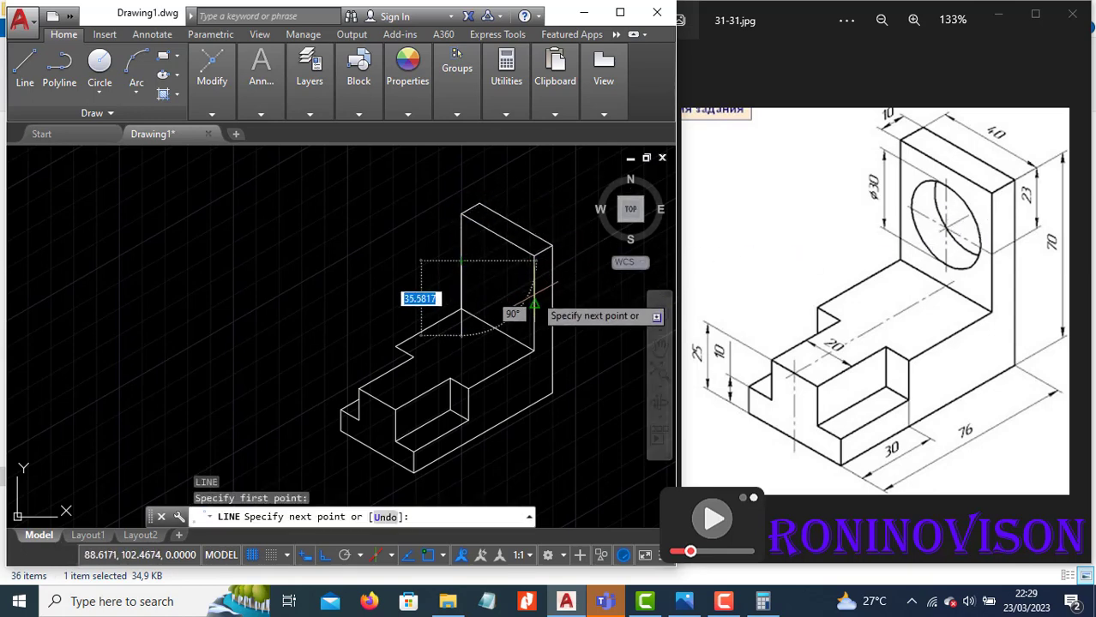
{"action": "left_click", "coordinate": [533, 304]}
{"action": "key", "text": "Return"}
{"action": "key", "text": "Return"}
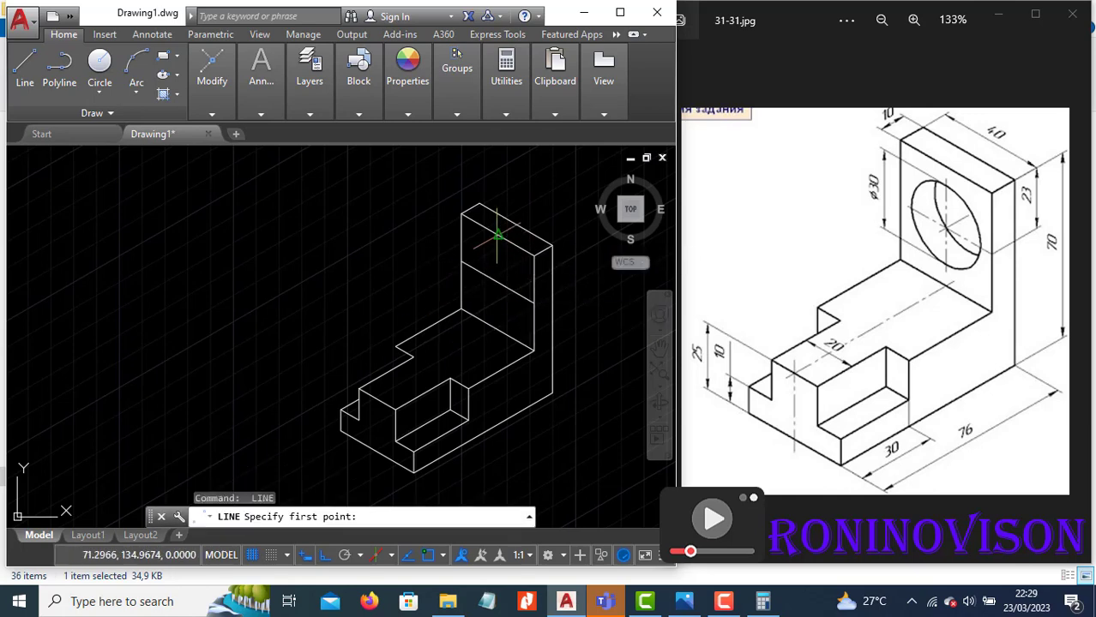
{"action": "left_click", "coordinate": [498, 233]}
{"action": "left_click", "coordinate": [498, 283]}
{"action": "key", "text": "Return"}
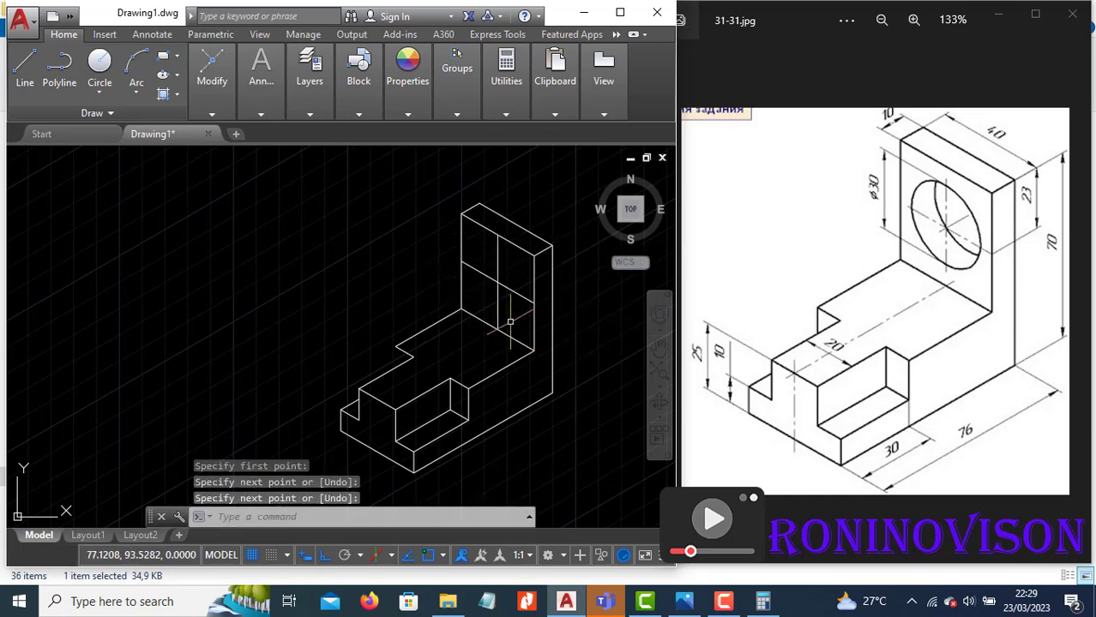
Draw an isocircle of radius 15 in the left isoplane, centred where the two construction lines cross.
{"action": "type", "text": "el"}
{"action": "key", "text": "Return"}
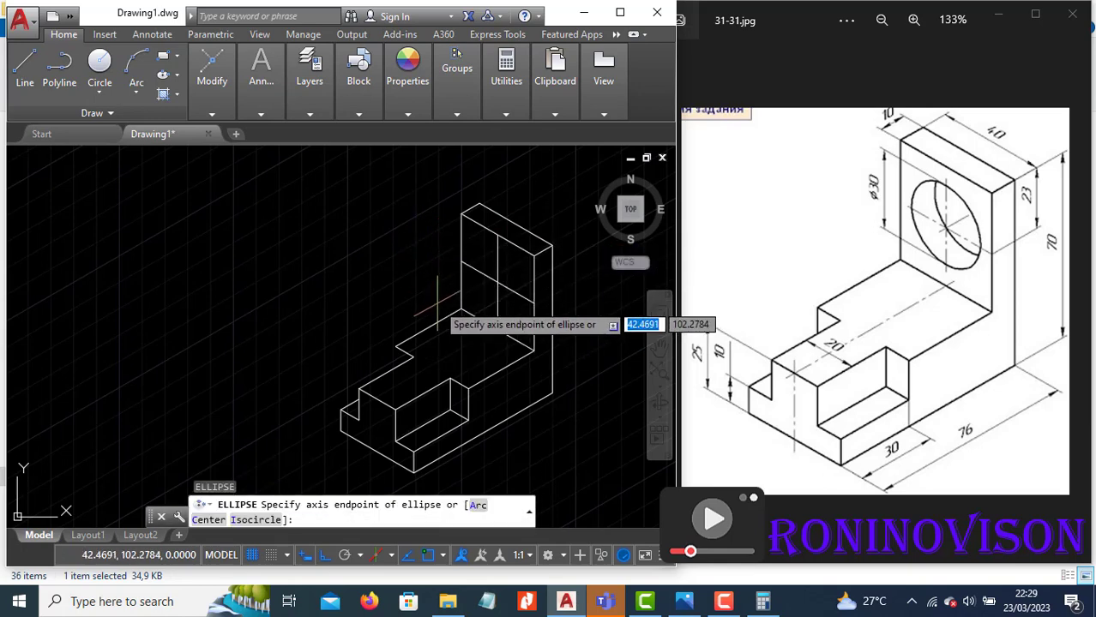
{"action": "key", "text": "Return"}
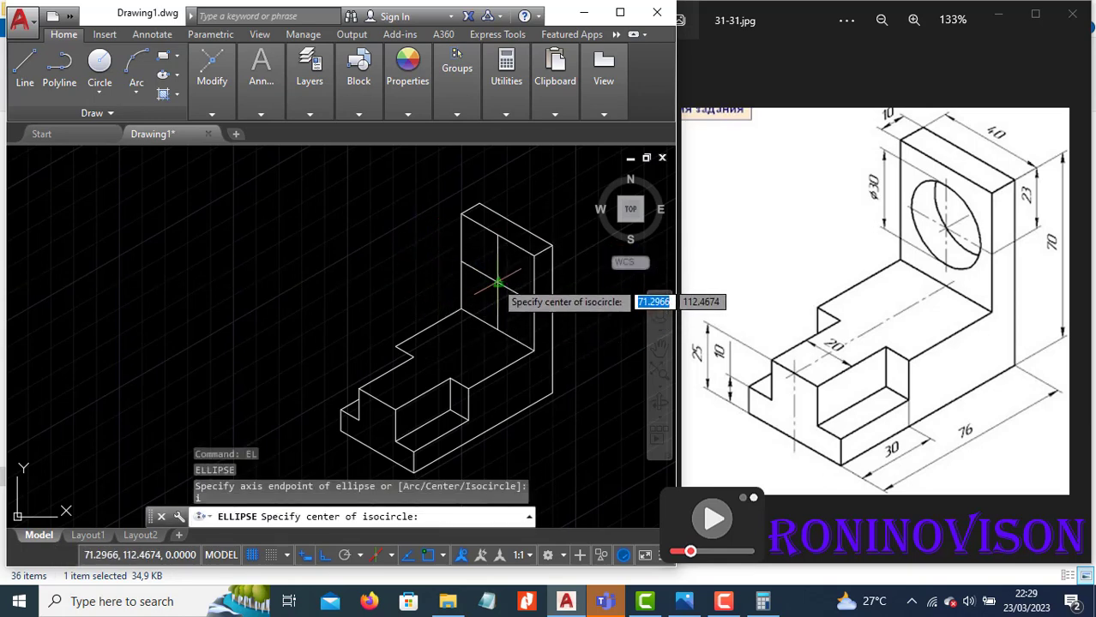
{"action": "left_click", "coordinate": [498, 279]}
{"action": "key", "text": "F5"}
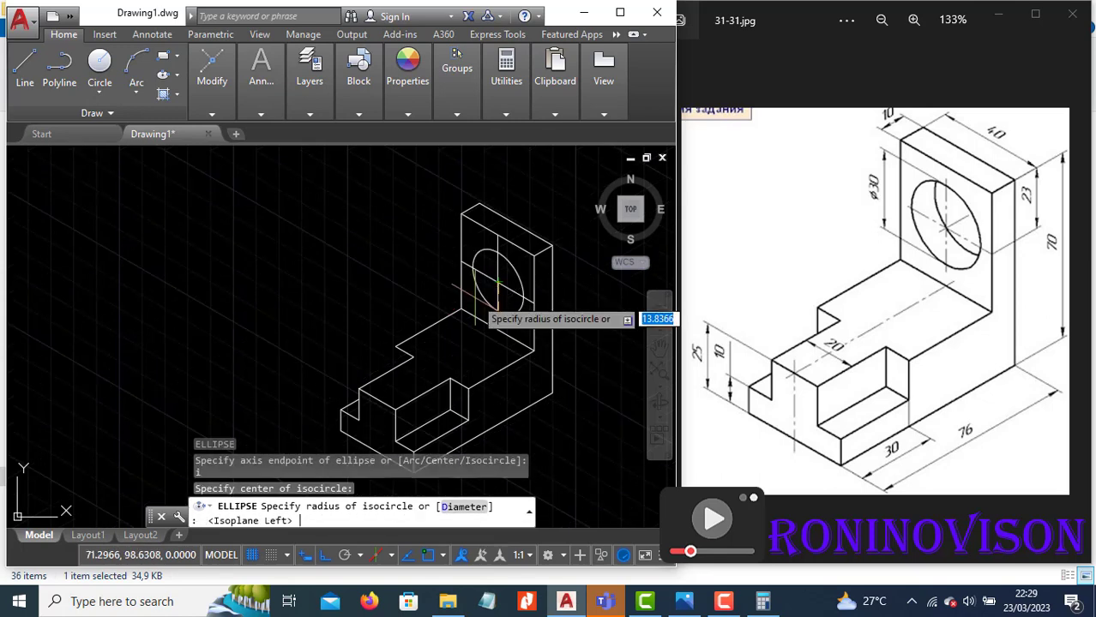
{"action": "type", "text": "1"}
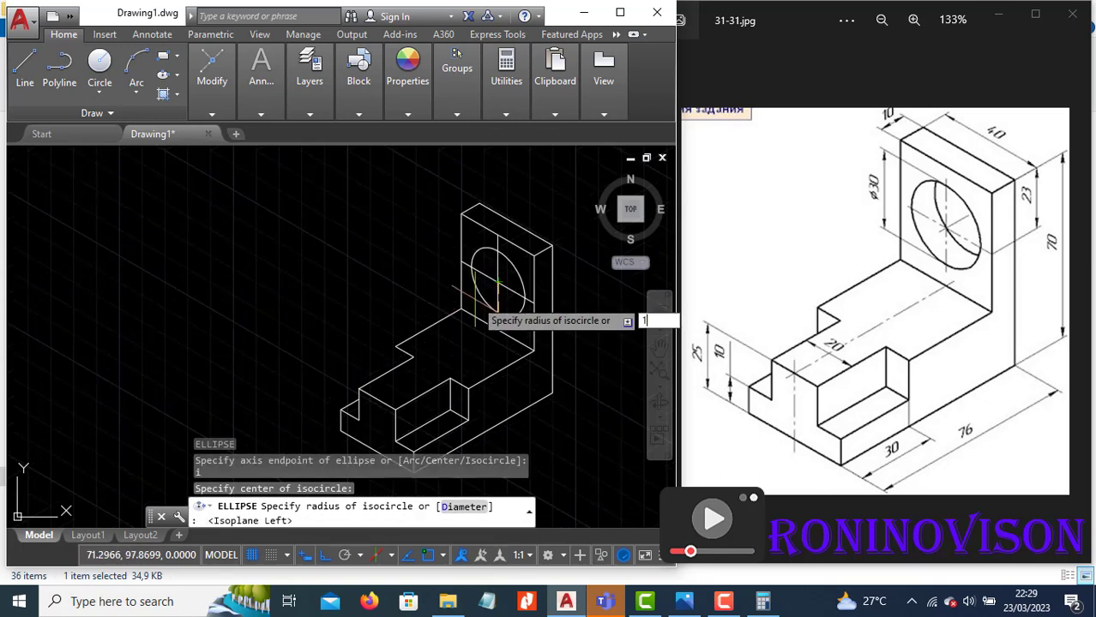
{"action": "type", "text": "5"}
{"action": "key", "text": "Return"}
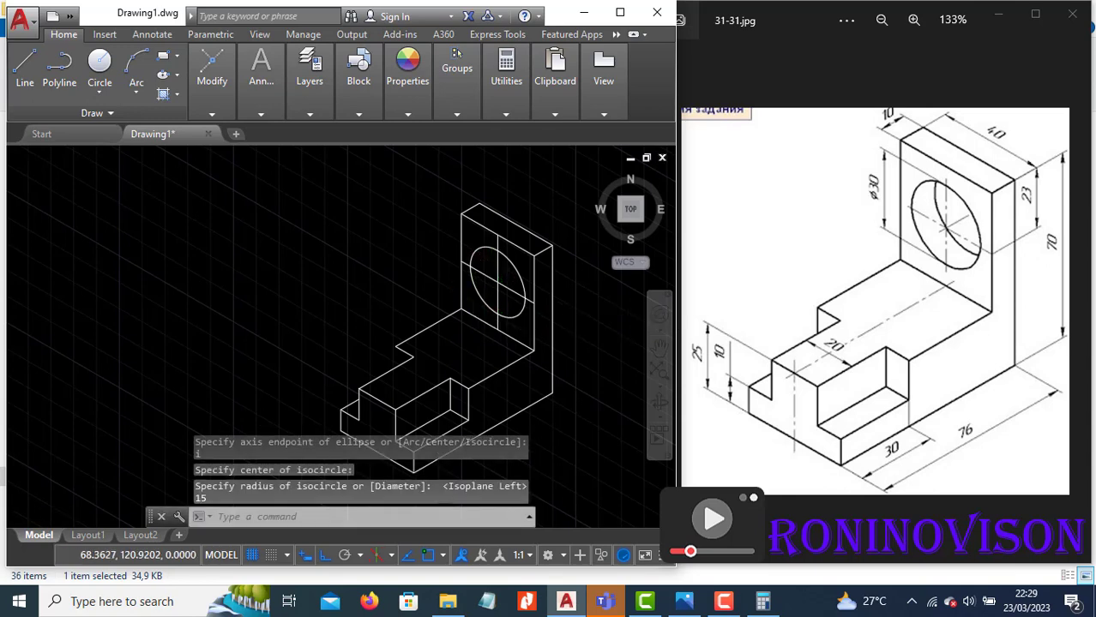
Copy the isocircle to the upright's rear face, using the near front top corner as base point and the rear top corner as destination.
{"action": "scroll", "coordinate": [519, 256], "scroll_direction": "up", "scroll_amount": 2}
{"action": "left_click", "coordinate": [543, 290]}
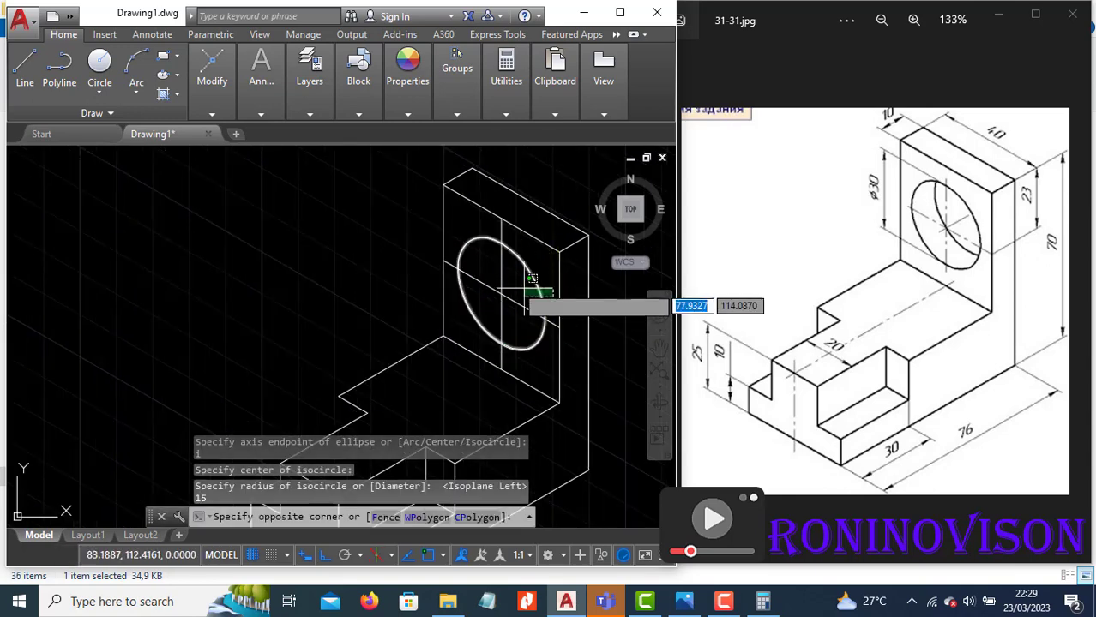
{"action": "left_click", "coordinate": [512, 284]}
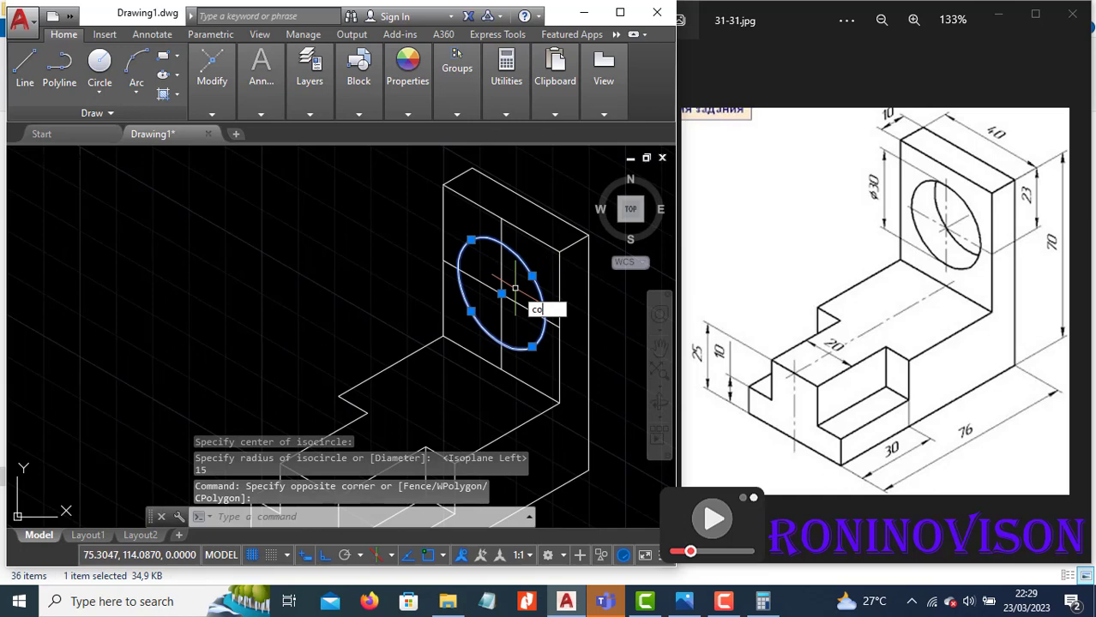
{"action": "key", "text": "Return"}
{"action": "left_click", "coordinate": [560, 251]}
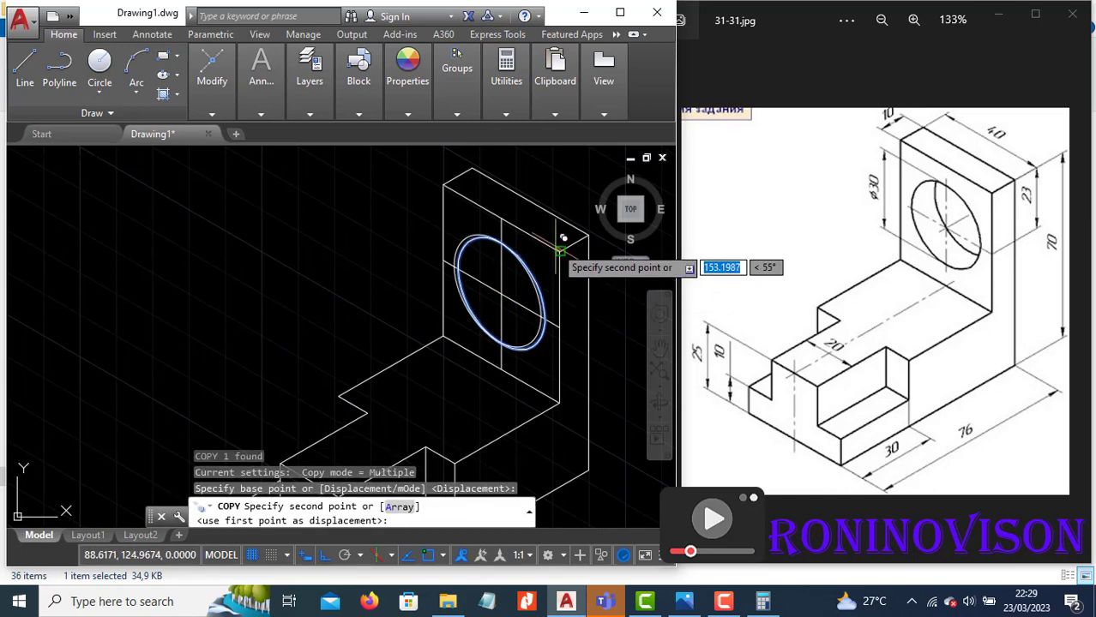
{"action": "left_click", "coordinate": [588, 235]}
{"action": "key", "text": "Escape"}
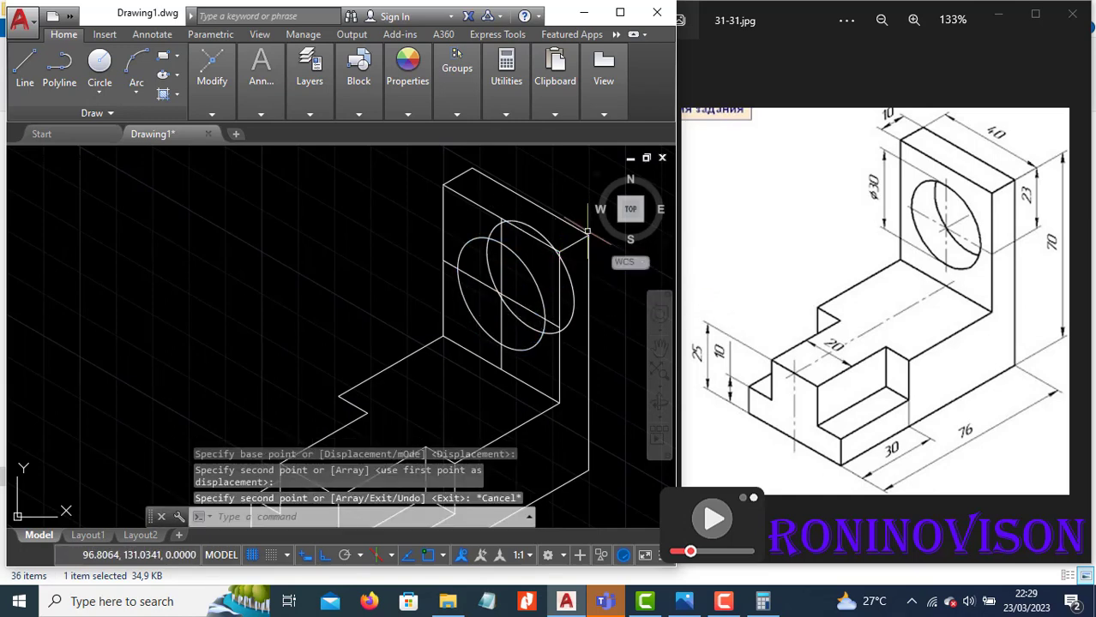
Trim the copied isocircle so only its arc seen through the front hole remains.
{"action": "type", "text": "tr"}
{"action": "key", "text": "Return"}
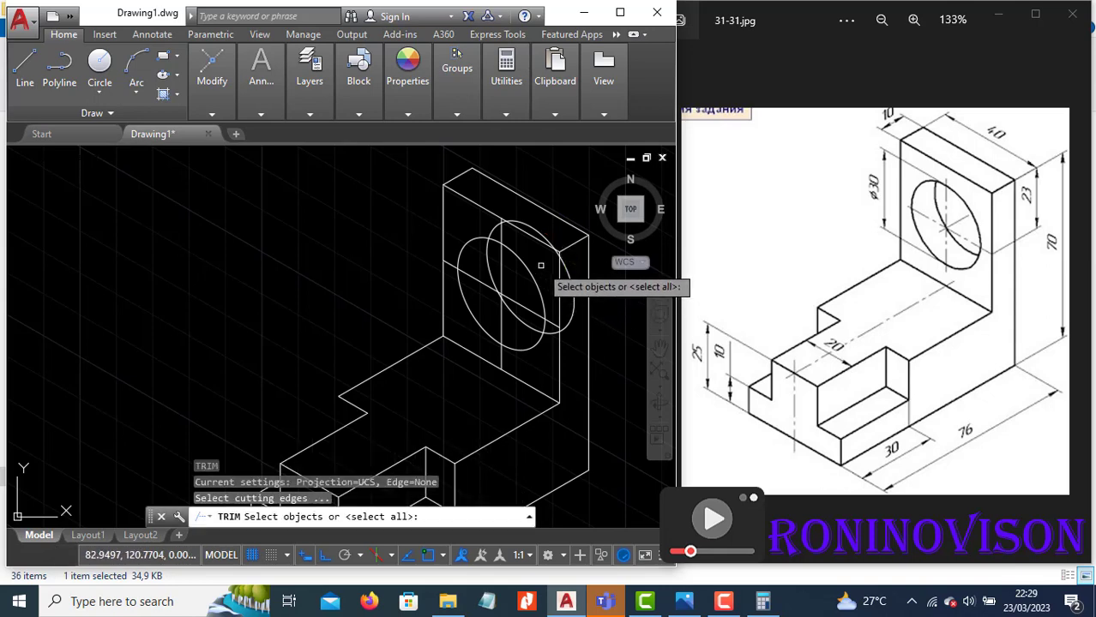
{"action": "key", "text": "Return"}
{"action": "left_click", "coordinate": [487, 230]}
{"action": "scroll", "coordinate": [496, 225], "scroll_direction": "up", "scroll_amount": 4}
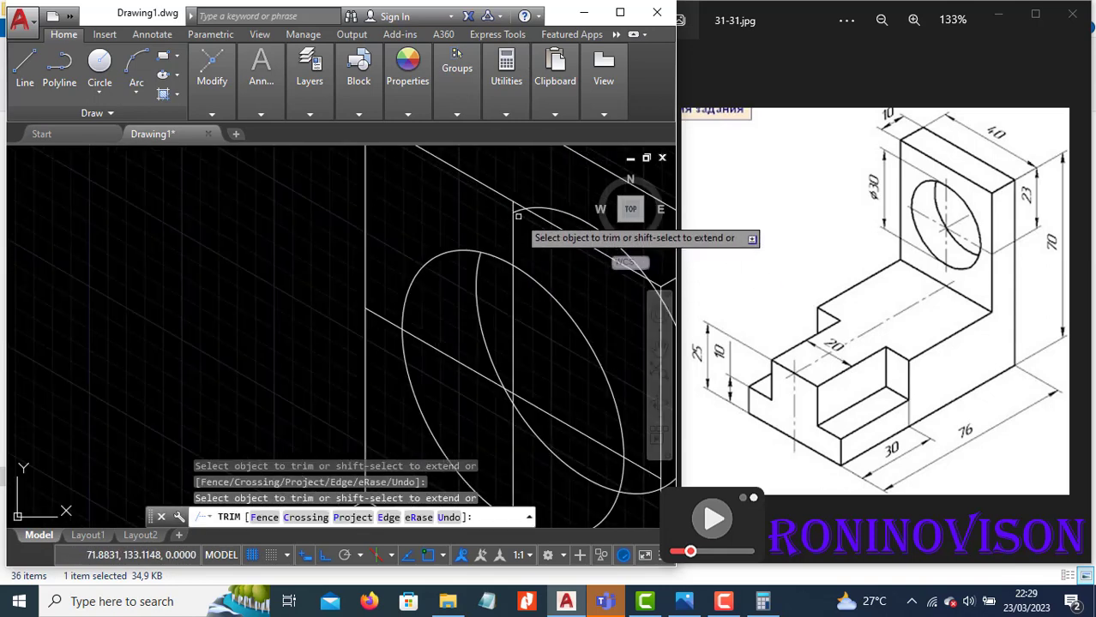
{"action": "scroll", "coordinate": [493, 224], "scroll_direction": "down", "scroll_amount": 3}
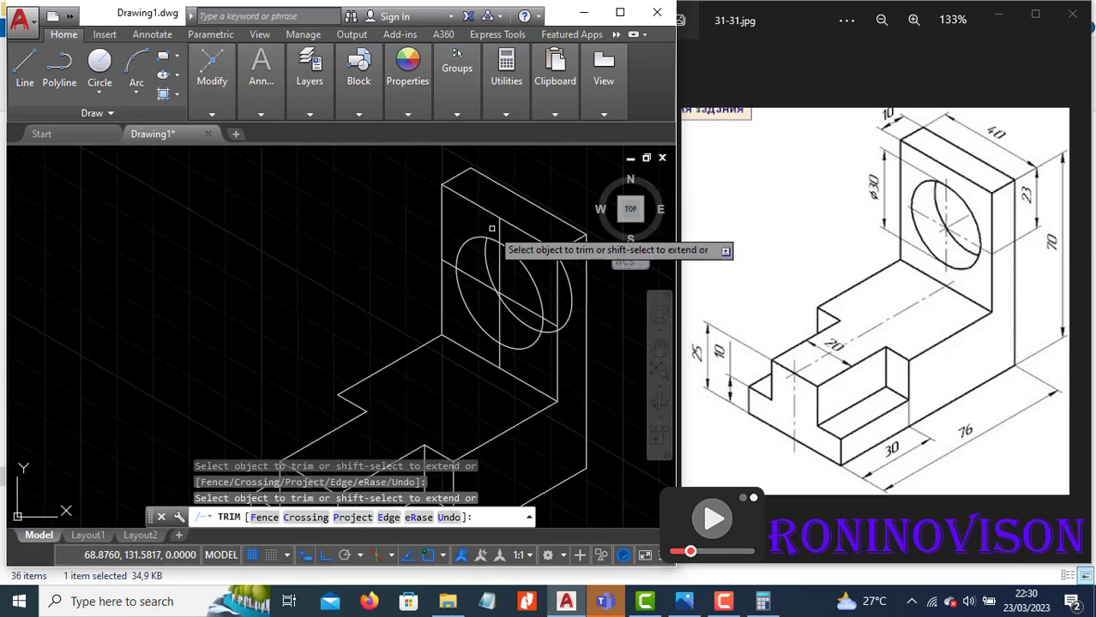
{"action": "scroll", "coordinate": [576, 263], "scroll_direction": "up", "scroll_amount": 2}
{"action": "scroll", "coordinate": [577, 263], "scroll_direction": "up", "scroll_amount": 4}
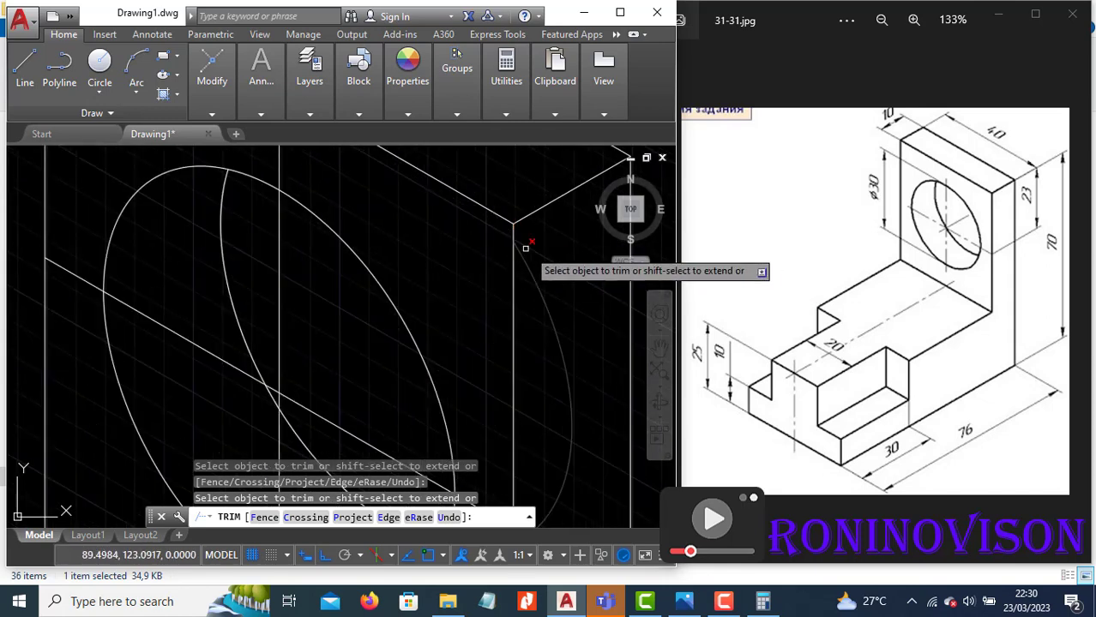
{"action": "scroll", "coordinate": [532, 271], "scroll_direction": "down", "scroll_amount": 5}
{"action": "scroll", "coordinate": [514, 330], "scroll_direction": "up", "scroll_amount": 5}
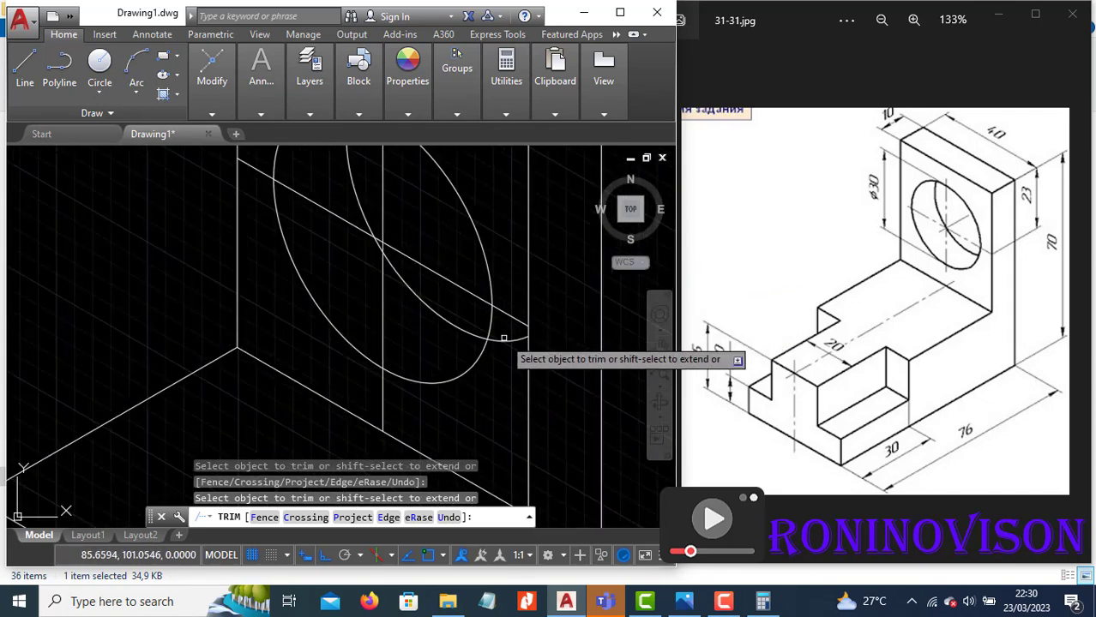
{"action": "key", "text": "Escape"}
Erase the two crossing construction lines on the upright's front face.
{"action": "scroll", "coordinate": [561, 347], "scroll_direction": "down", "scroll_amount": 2}
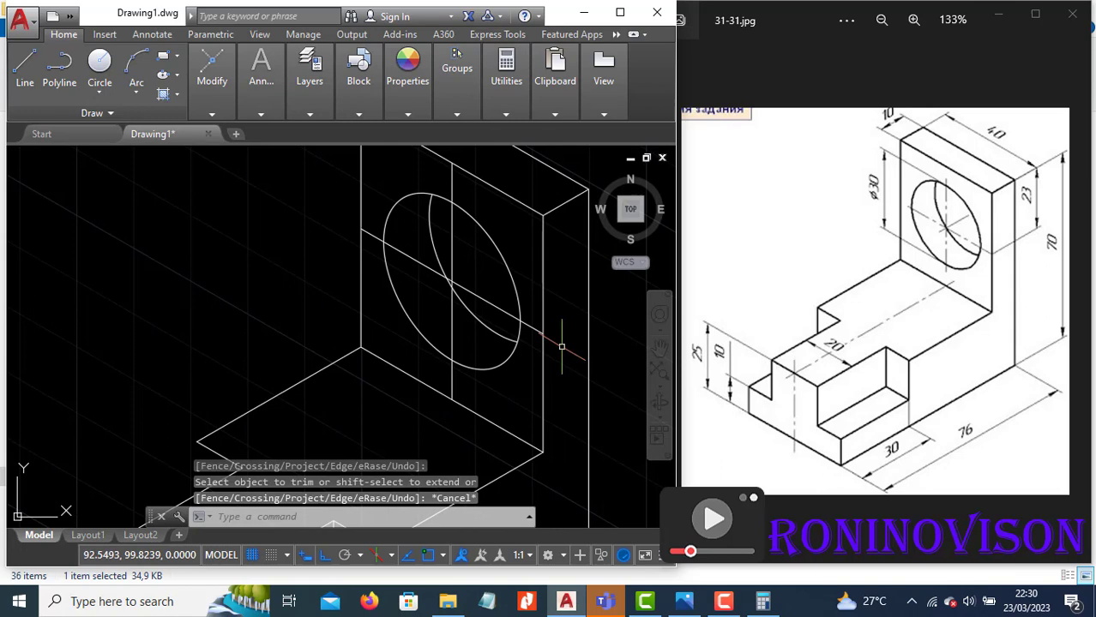
{"action": "left_click", "coordinate": [457, 286]}
{"action": "left_click", "coordinate": [452, 244]}
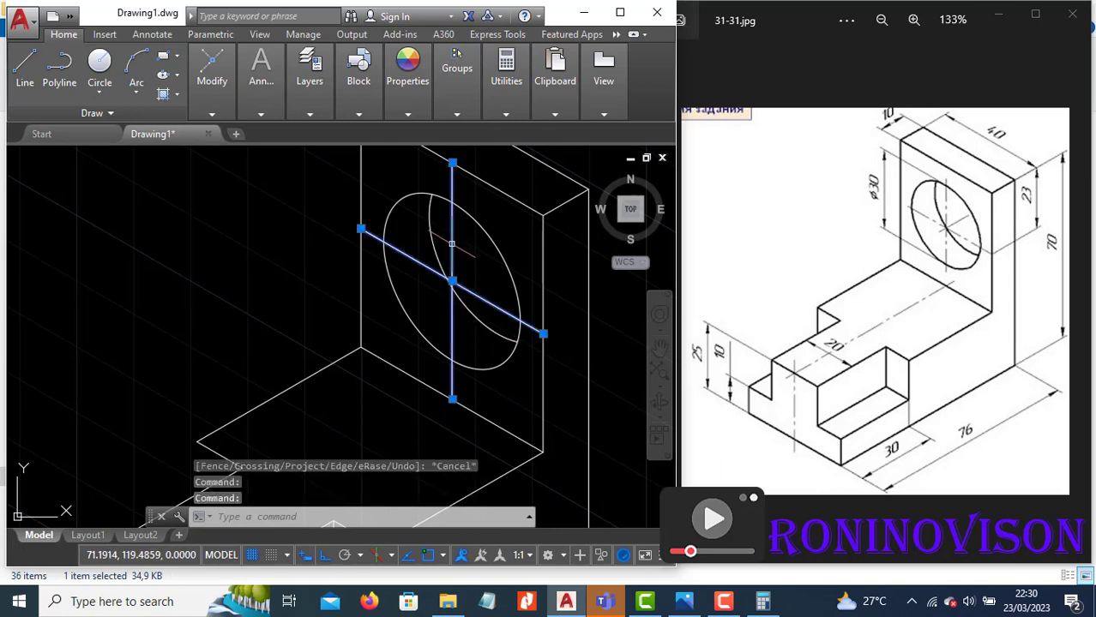
{"action": "type", "text": "E"}
{"action": "key", "text": "Return"}
{"action": "scroll", "coordinate": [485, 295], "scroll_direction": "down", "scroll_amount": 4}
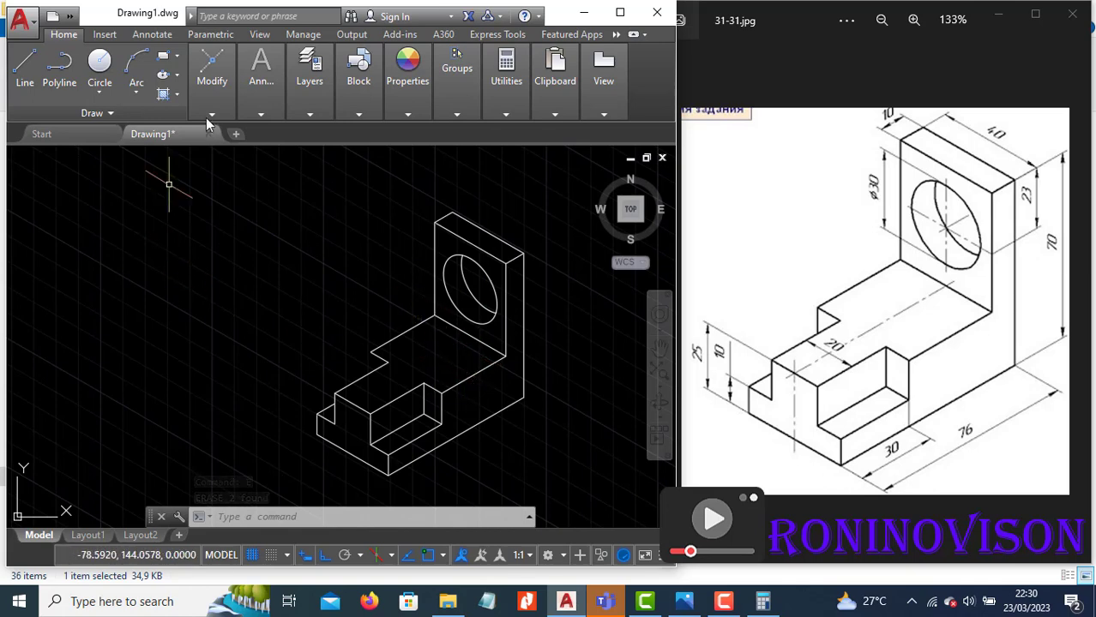
{"action": "left_click", "coordinate": [270, 116]}
{"action": "left_click", "coordinate": [347, 136]}
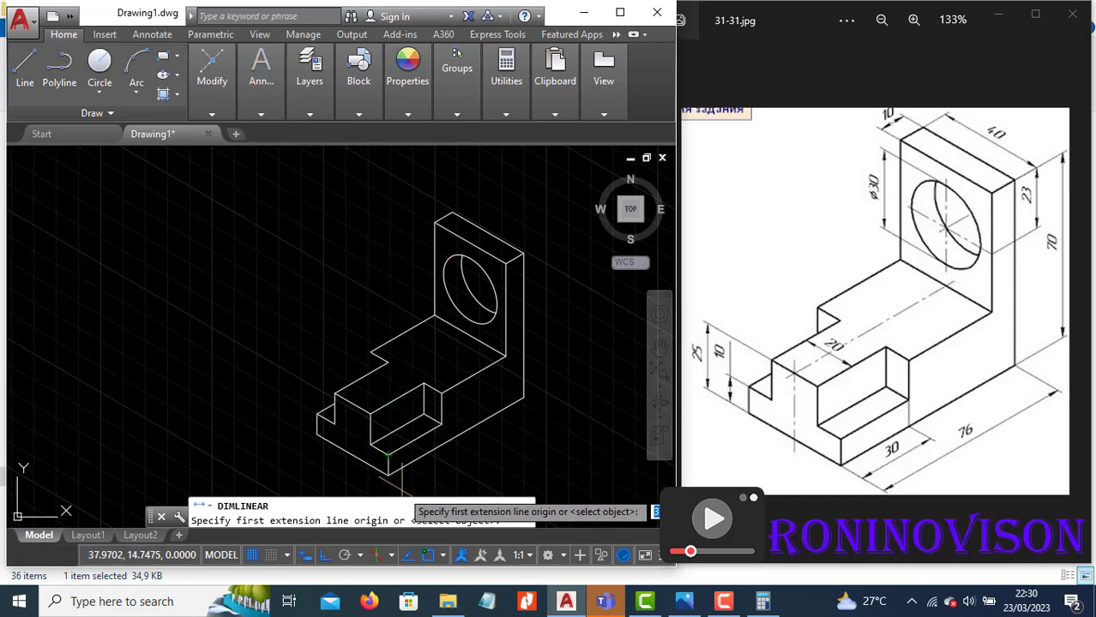
{"action": "left_click", "coordinate": [388, 456]}
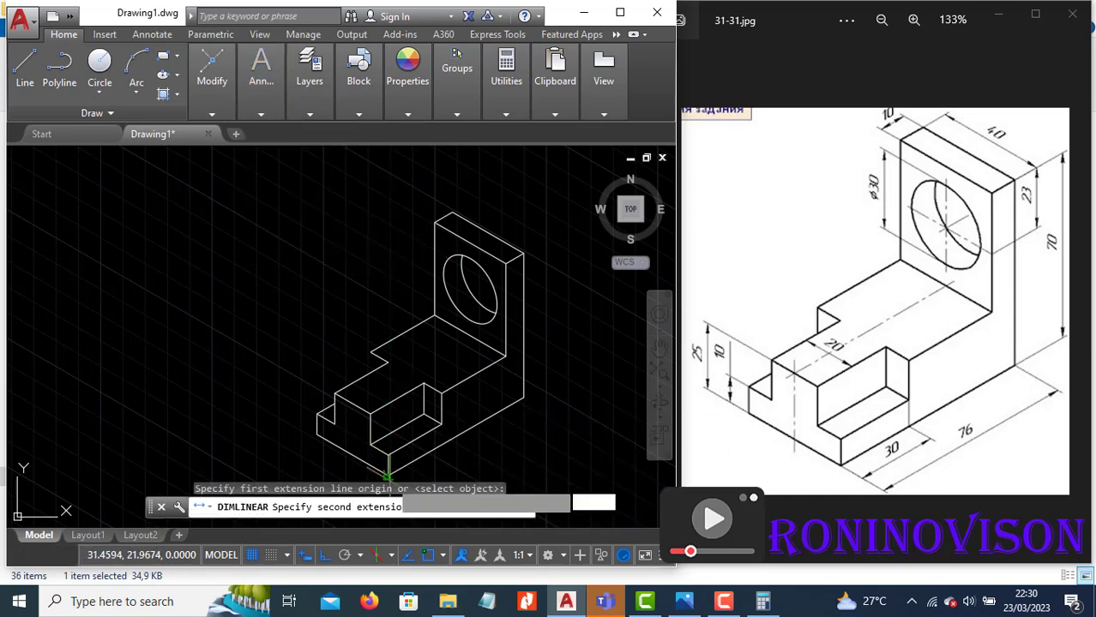
{"action": "left_click", "coordinate": [523, 397]}
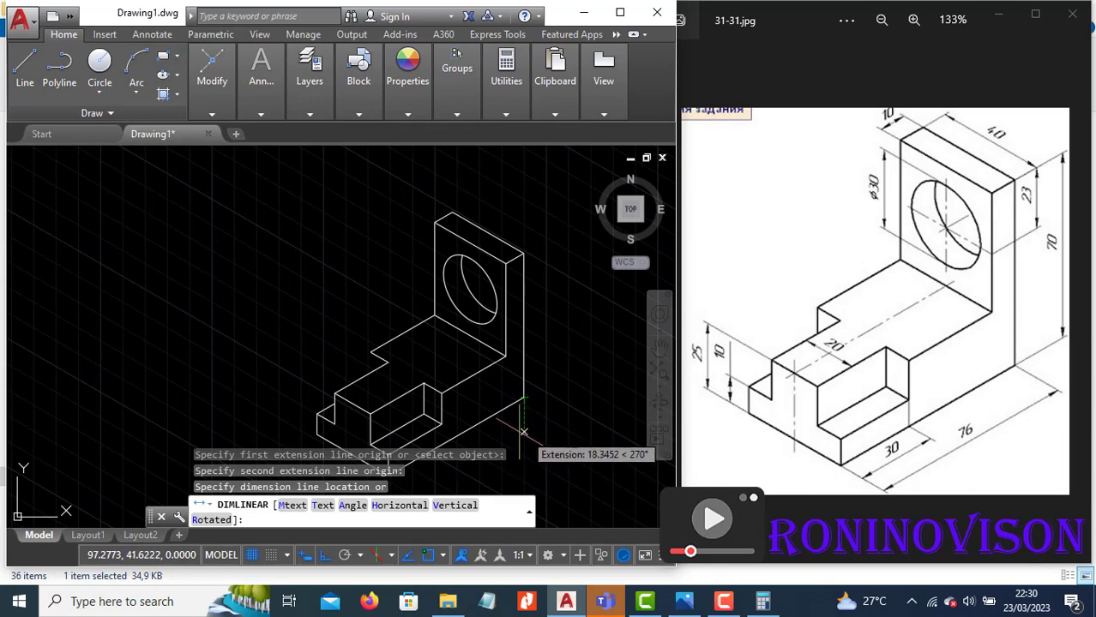
{"action": "key", "text": "Escape"}
Add an aligned dimension to the bracket's full-length bottom edge, from the front bottom corner to the rear one, placing it below the edge.
{"action": "left_click", "coordinate": [261, 113]}
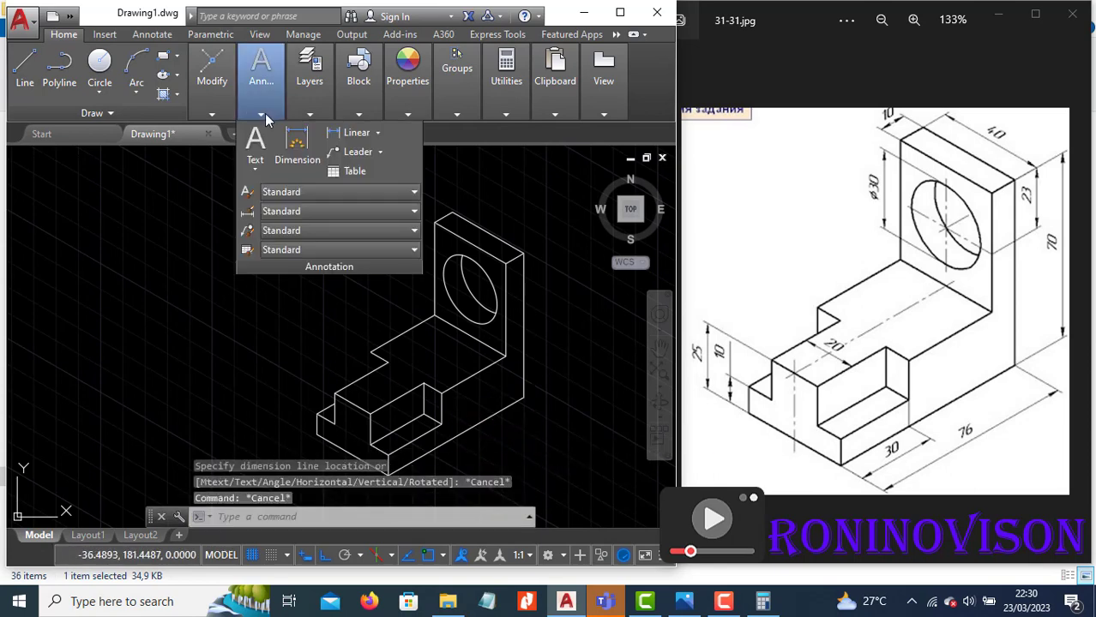
{"action": "left_click", "coordinate": [378, 133]}
{"action": "left_click", "coordinate": [377, 189]}
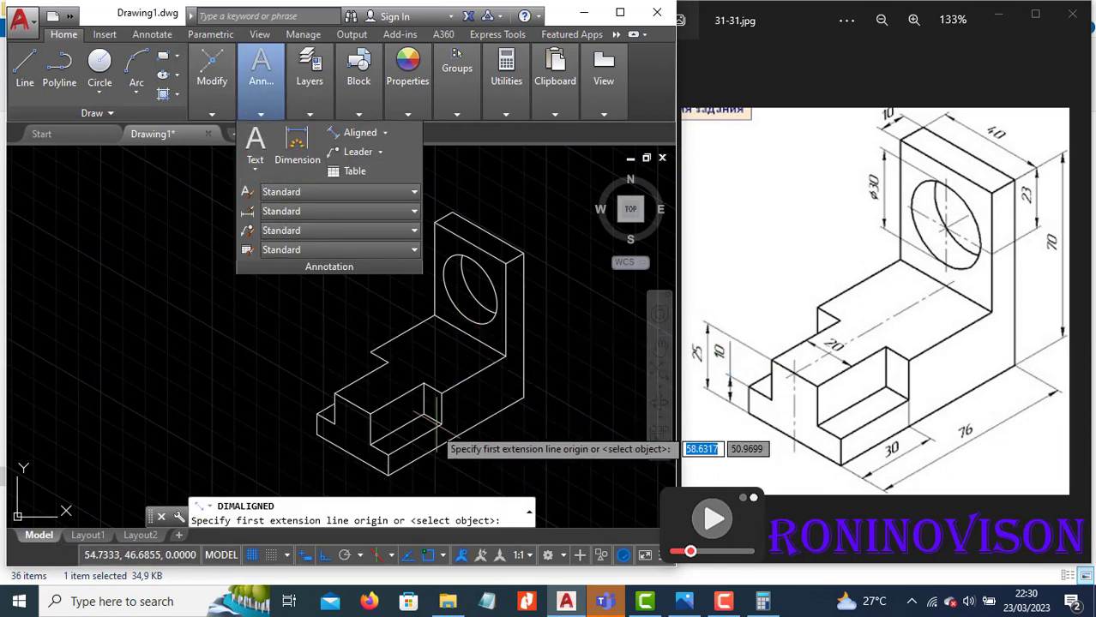
{"action": "left_click", "coordinate": [388, 473]}
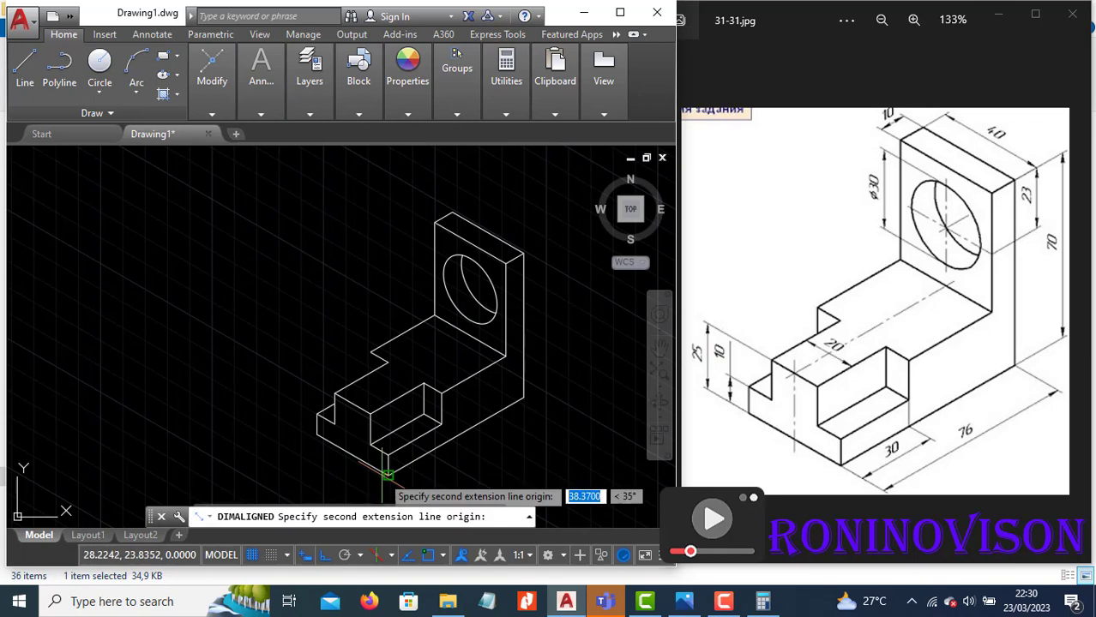
{"action": "left_click", "coordinate": [524, 396]}
{"action": "left_click", "coordinate": [530, 432]}
{"action": "middle_click_drag", "start_coordinate": [428, 403], "coordinate": [409, 348]}
{"action": "scroll", "coordinate": [410, 410], "scroll_direction": "up", "scroll_amount": 2}
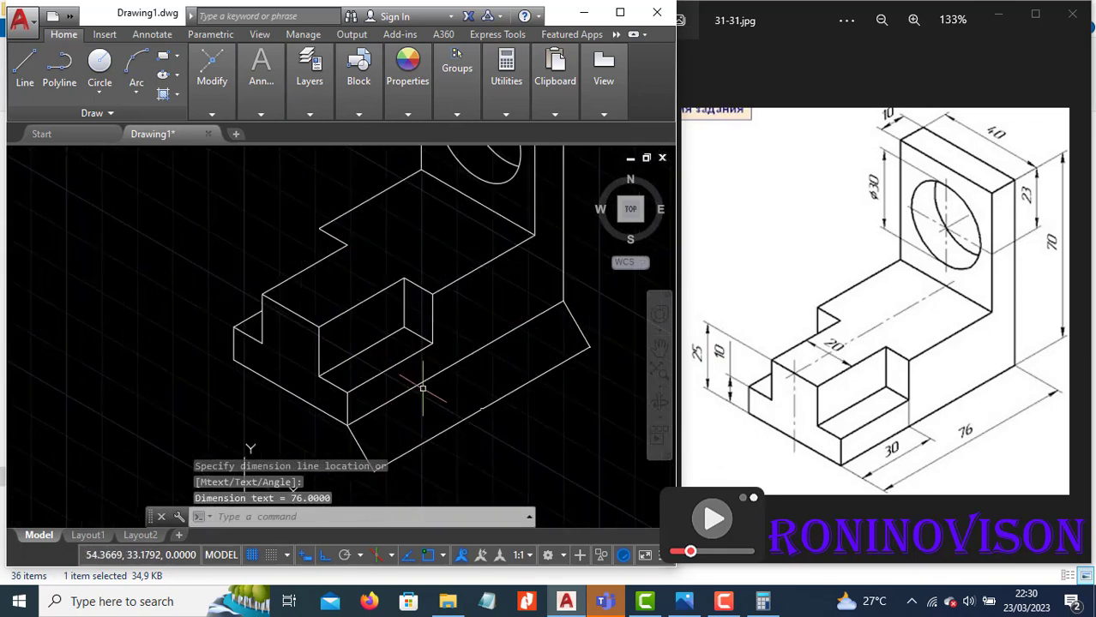
Draw a vertical line from the front notch's rear outer corner past the bracket's long bottom edge, and trim off the overhang.
{"action": "type", "text": "l"}
{"action": "key", "text": "Return"}
{"action": "left_click", "coordinate": [432, 345]}
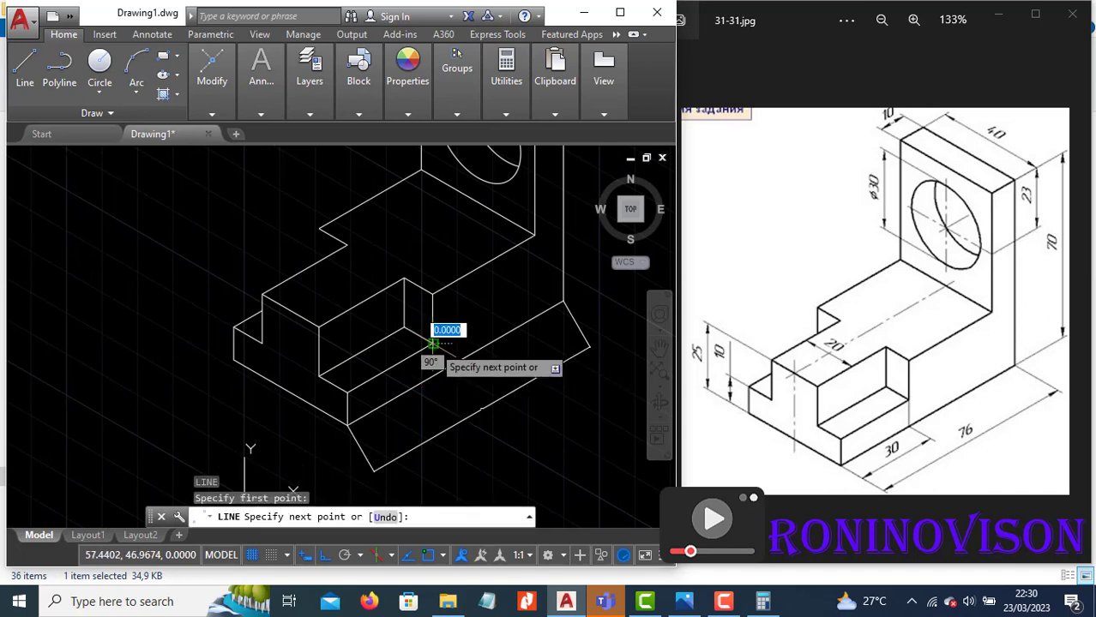
{"action": "left_click", "coordinate": [428, 394]}
{"action": "key", "text": "Return"}
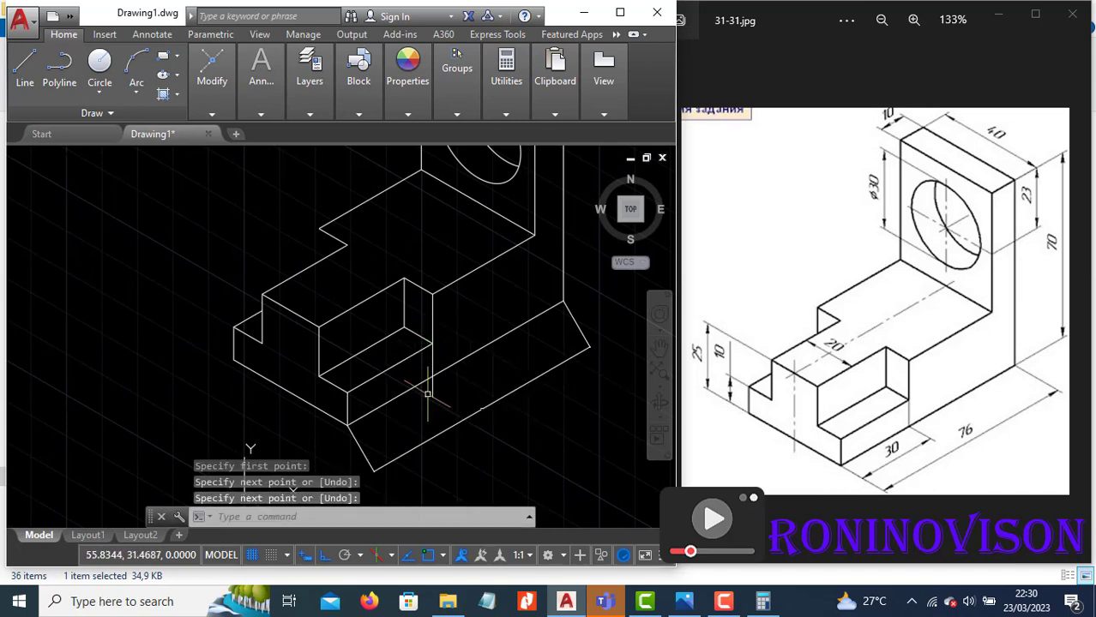
{"action": "type", "text": "tr"}
{"action": "key", "text": "Return"}
{"action": "key", "text": "Return"}
{"action": "left_click", "coordinate": [429, 393]}
{"action": "key", "text": "Escape"}
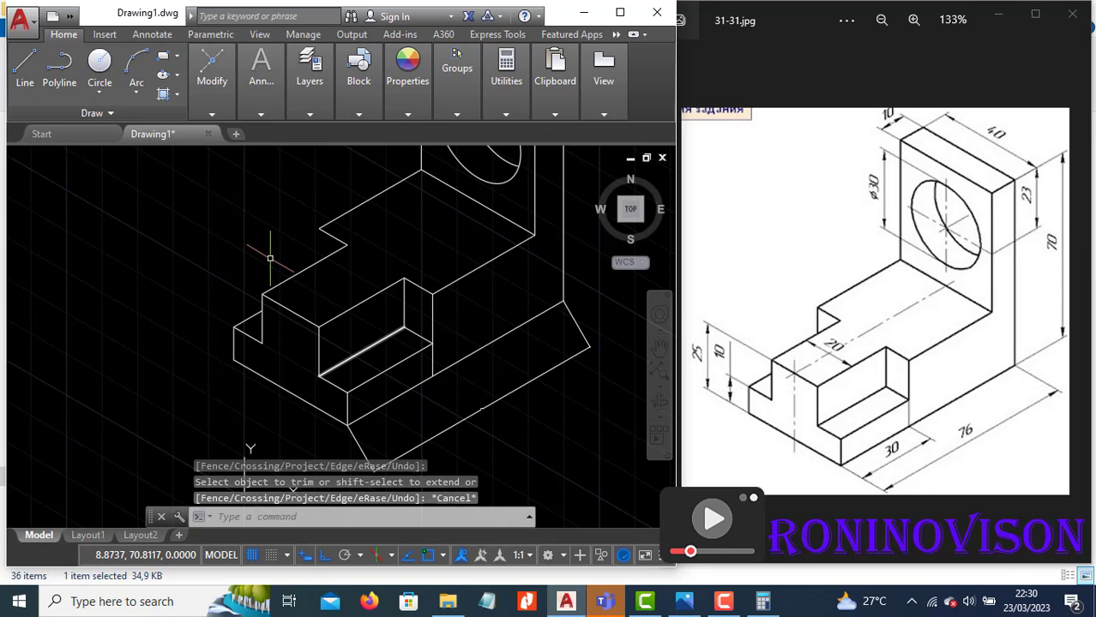
Add an aligned dimension along the bottom edge from the front corner to the new vertical line, placing it inside the overall length dimension.
{"action": "left_click", "coordinate": [261, 108]}
{"action": "left_click", "coordinate": [349, 135]}
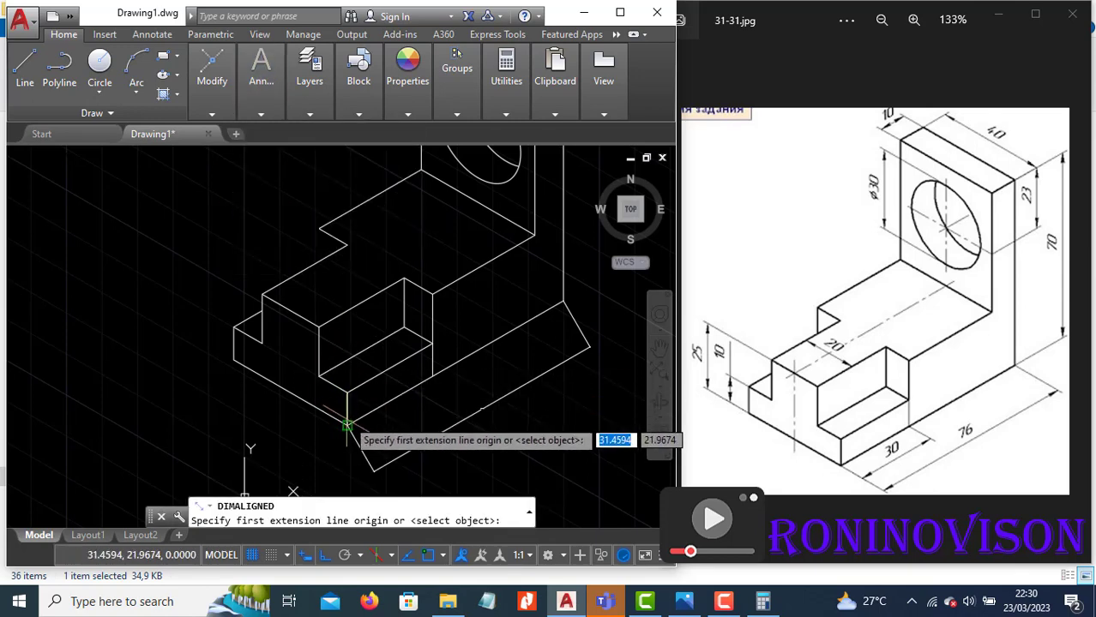
{"action": "left_click", "coordinate": [347, 422]}
{"action": "left_click", "coordinate": [433, 375]}
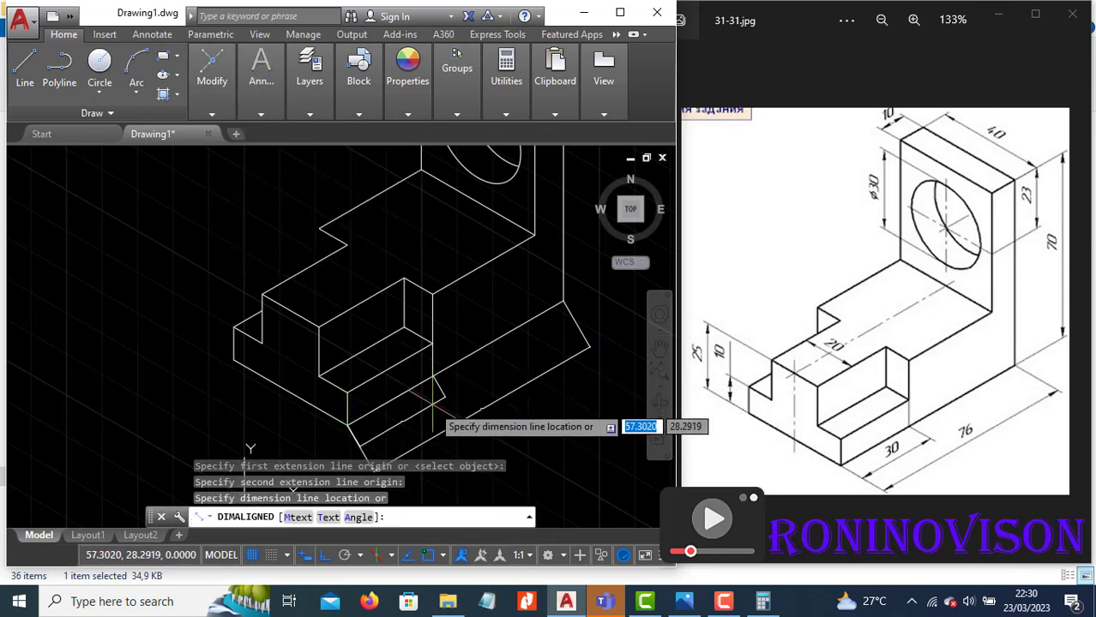
{"action": "left_click", "coordinate": [433, 405]}
Modify the Standard dimension style's text: height 3.5, ISO standard alignment and vertical placement Above.
{"action": "left_click", "coordinate": [482, 426]}
{"action": "left_click", "coordinate": [467, 399]}
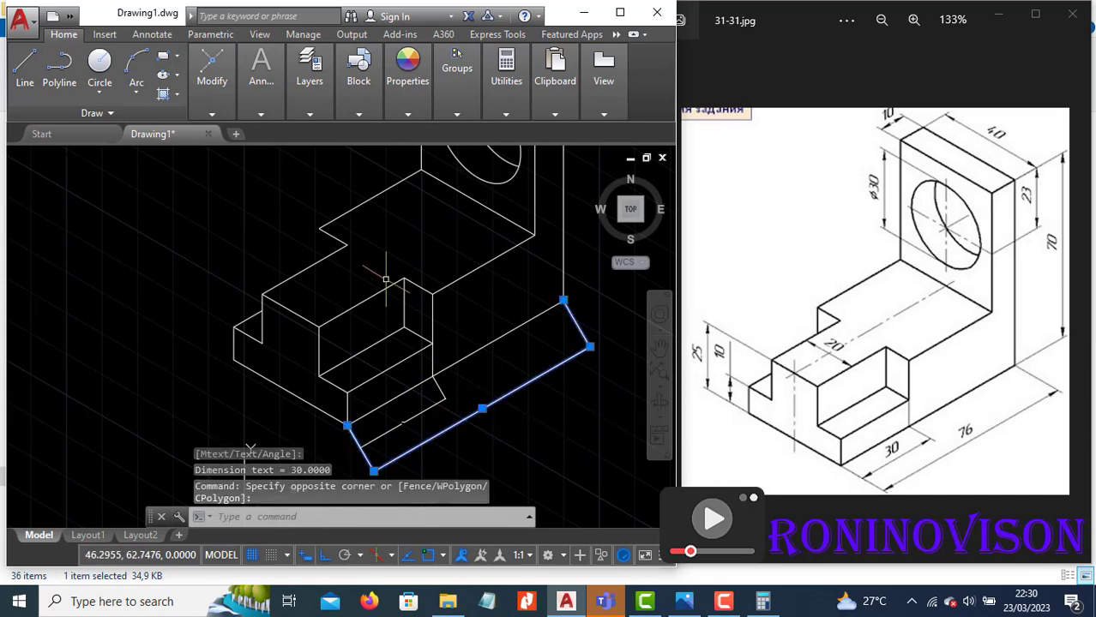
{"action": "left_click", "coordinate": [262, 113]}
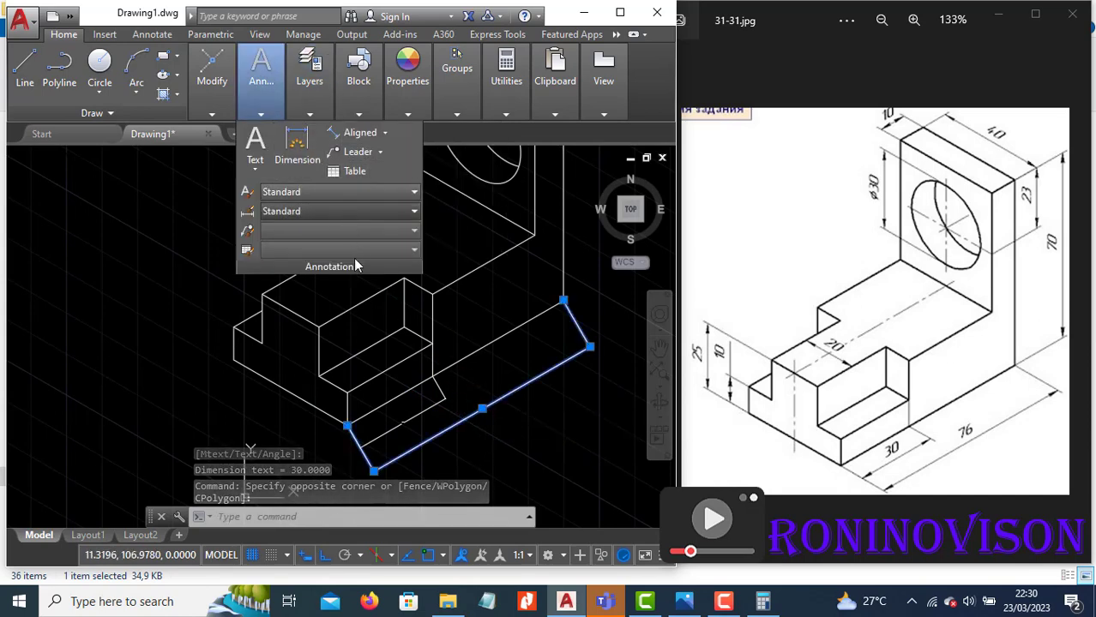
{"action": "left_click", "coordinate": [344, 210]}
{"action": "left_click", "coordinate": [358, 307]}
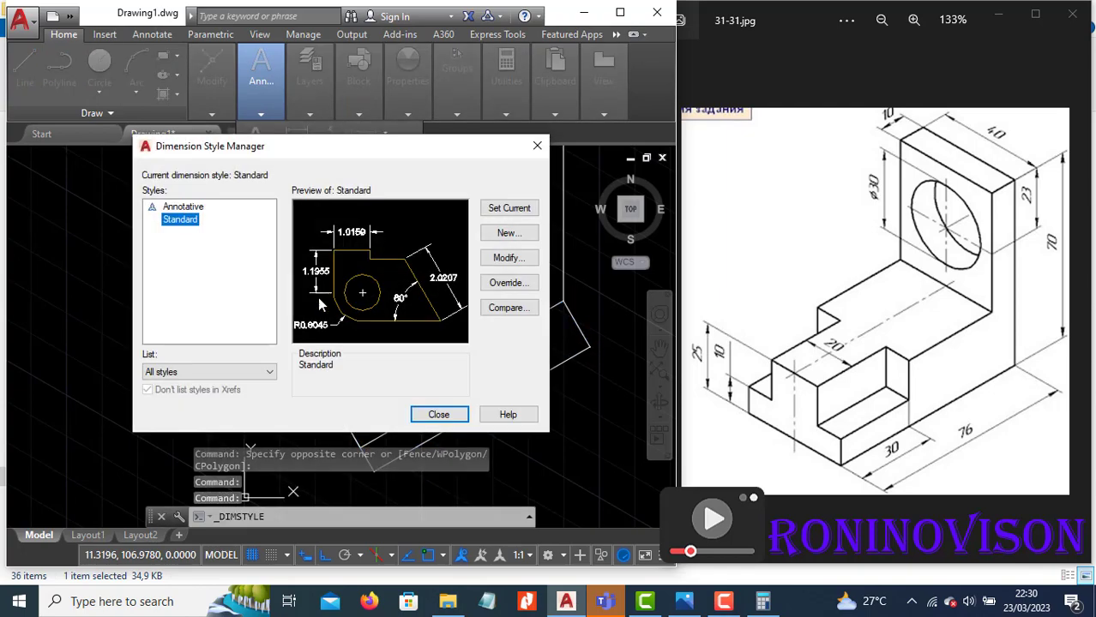
{"action": "left_click", "coordinate": [519, 259]}
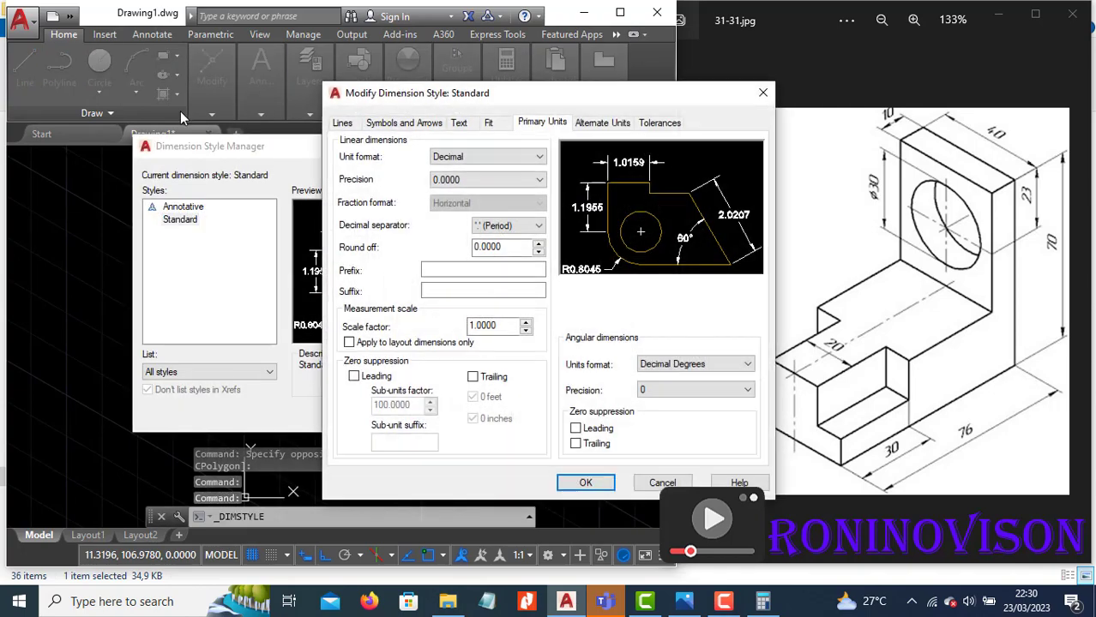
{"action": "left_click", "coordinate": [459, 122]}
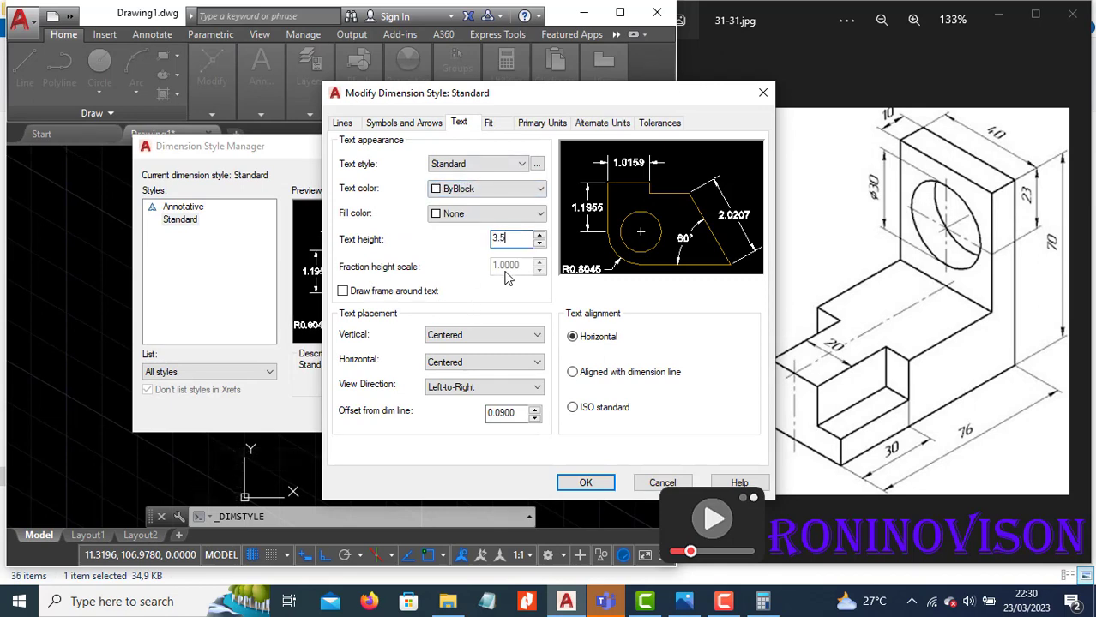
{"action": "left_click", "coordinate": [597, 410]}
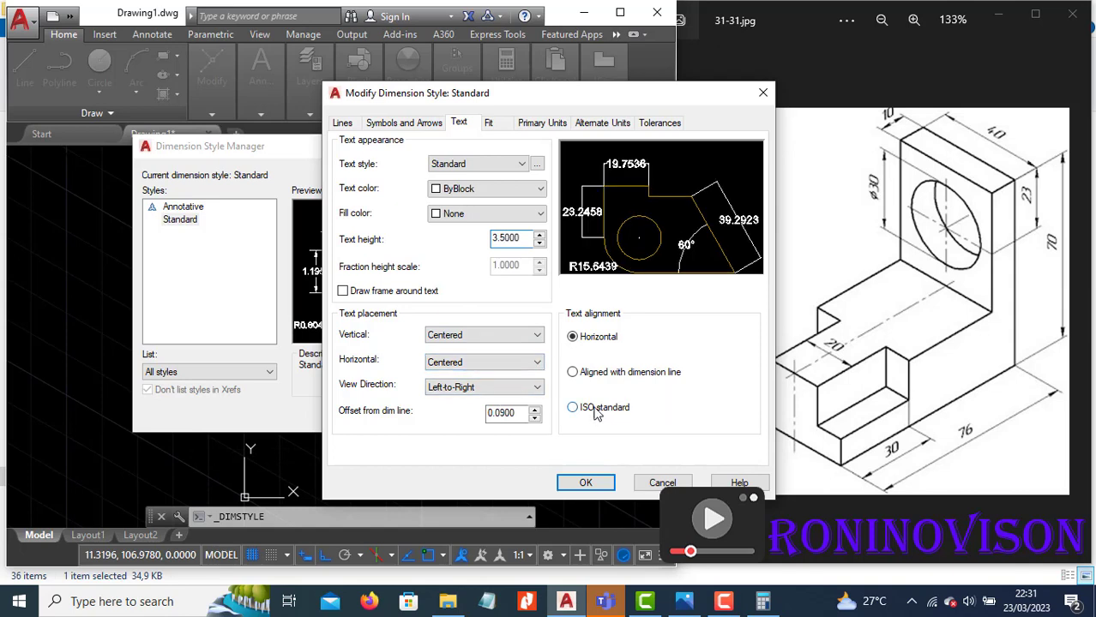
{"action": "left_click", "coordinate": [523, 336]}
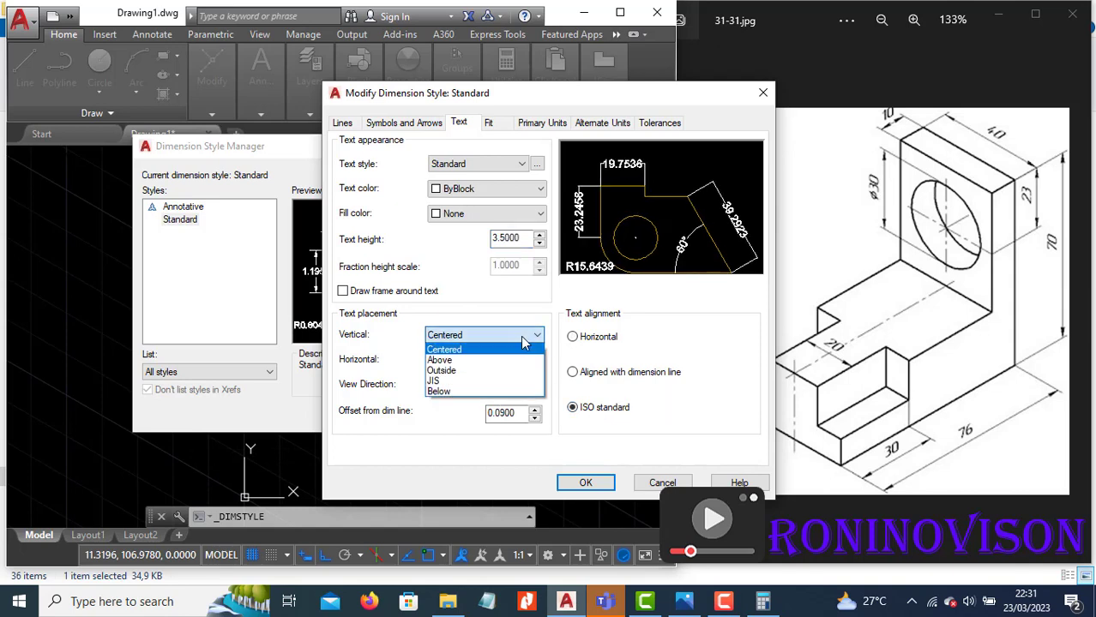
{"action": "left_click", "coordinate": [478, 352]}
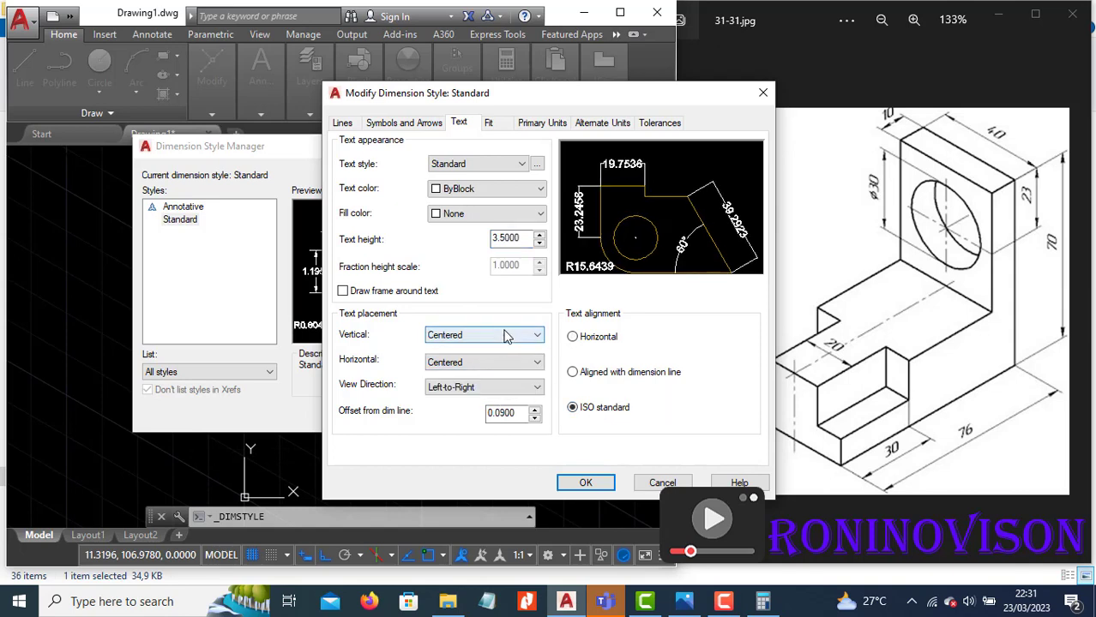
{"action": "left_click", "coordinate": [506, 336]}
{"action": "left_click", "coordinate": [489, 357]}
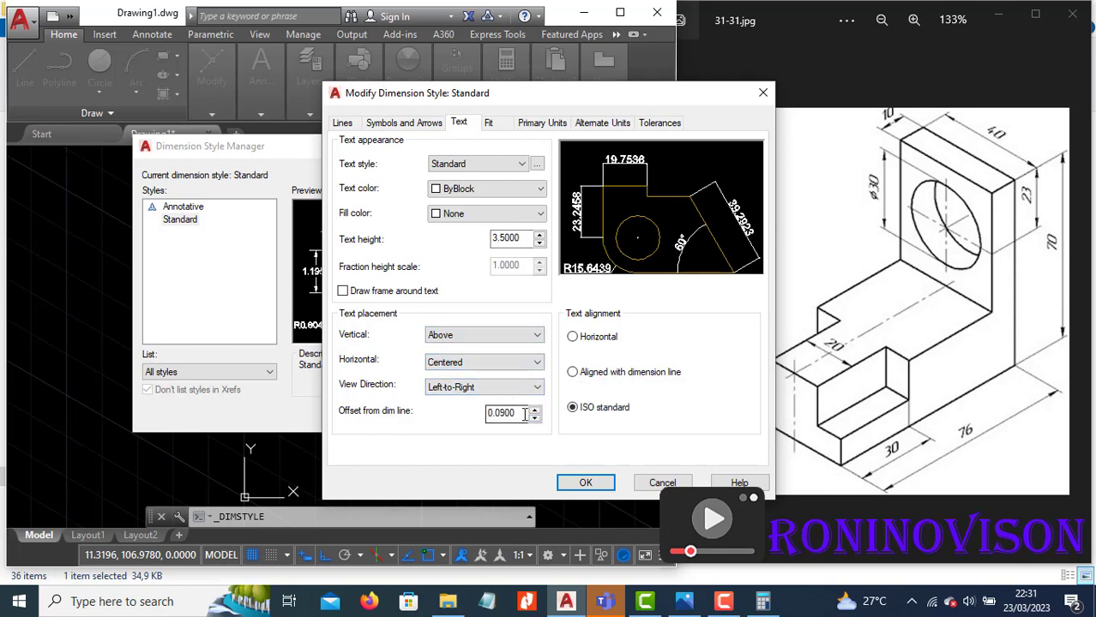
Set the Standard dimension style's linear precision to 0 decimals.
{"action": "left_click", "coordinate": [538, 124]}
{"action": "left_click", "coordinate": [460, 181]}
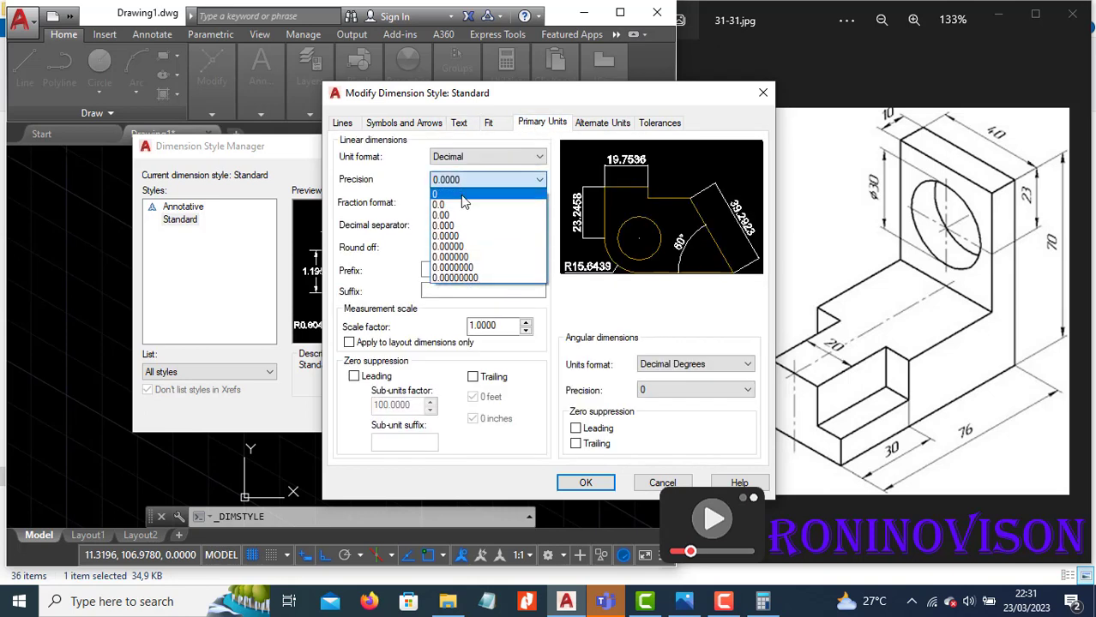
{"action": "left_click", "coordinate": [448, 192]}
Set the dimension style's arrow size to 2 and center mark size to 1, and apply the modified style.
{"action": "left_click", "coordinate": [385, 124]}
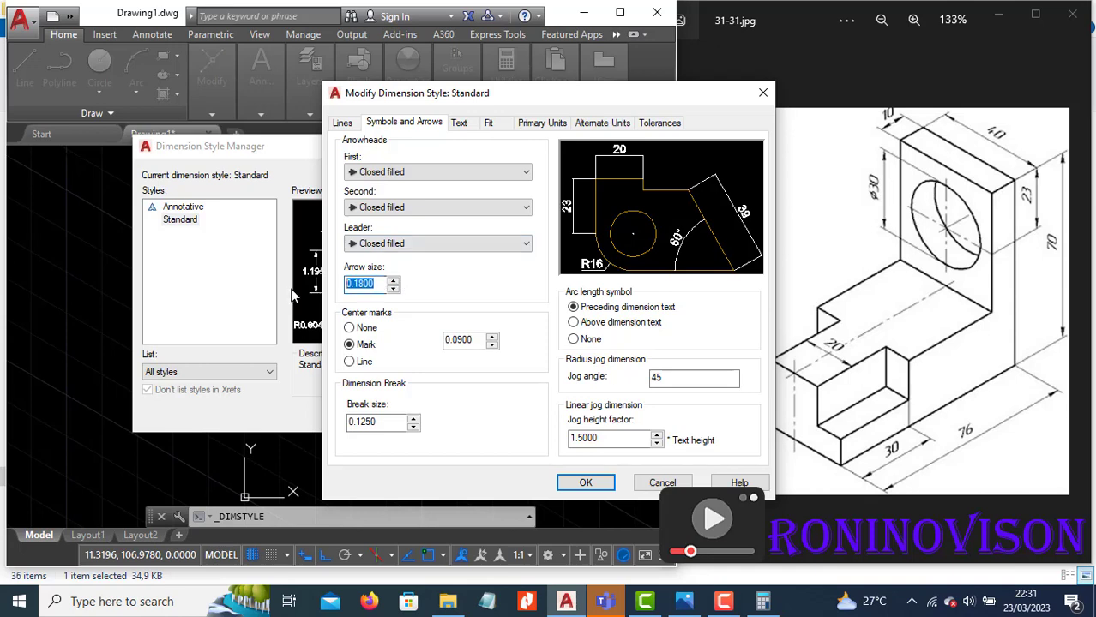
{"action": "double_click", "coordinate": [474, 340]}
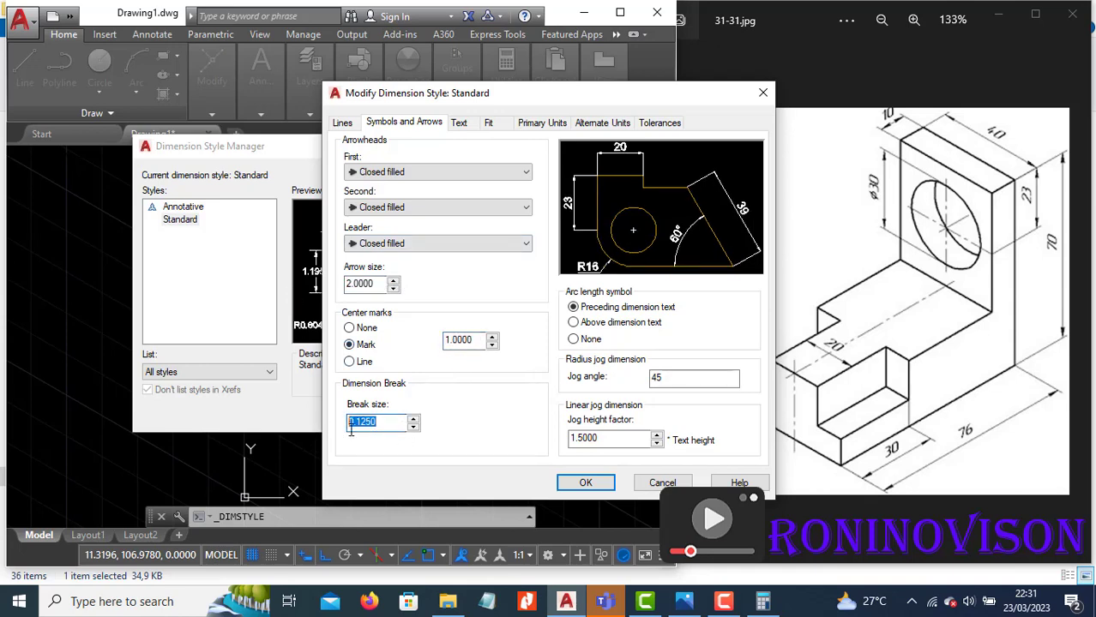
{"action": "left_click", "coordinate": [348, 123]}
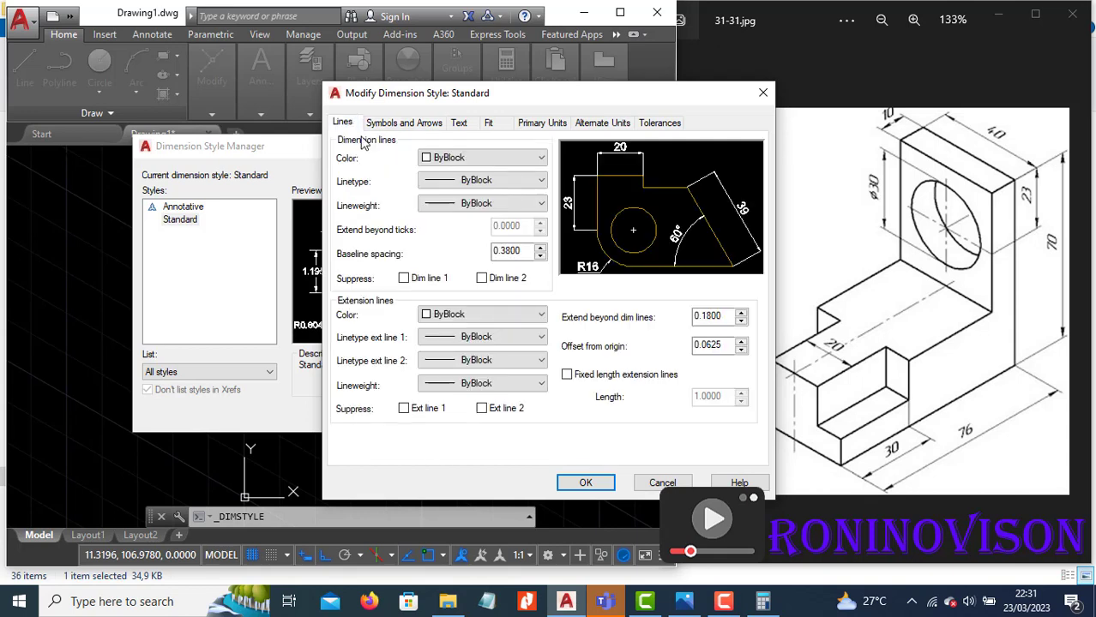
{"action": "left_click_drag", "start_coordinate": [520, 251], "coordinate": [439, 255]}
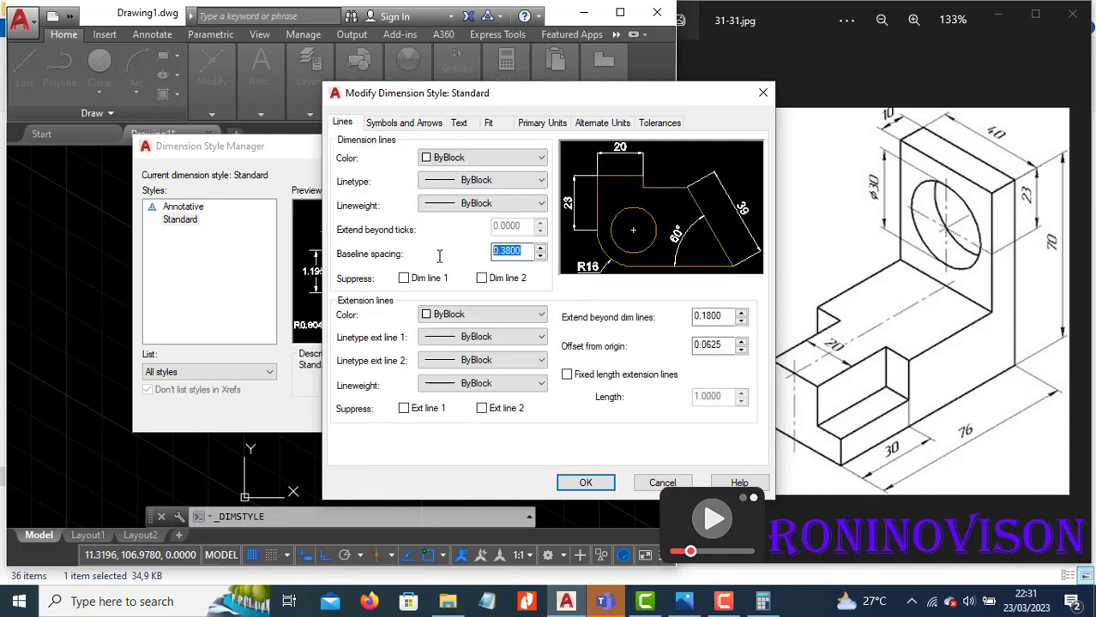
{"action": "left_click", "coordinate": [587, 484]}
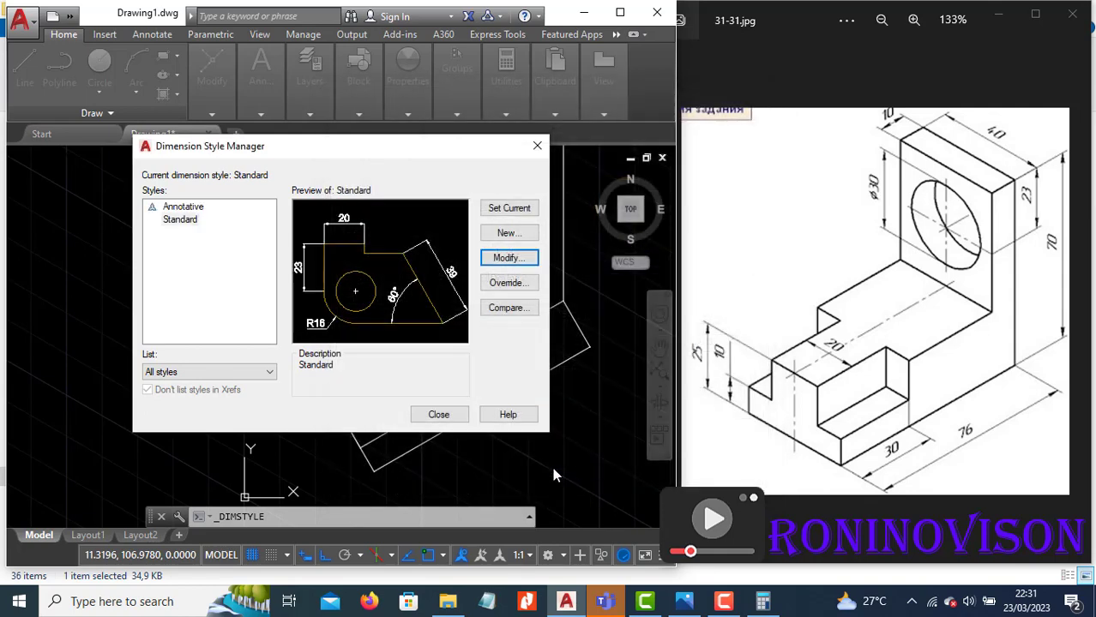
{"action": "left_click", "coordinate": [438, 415]}
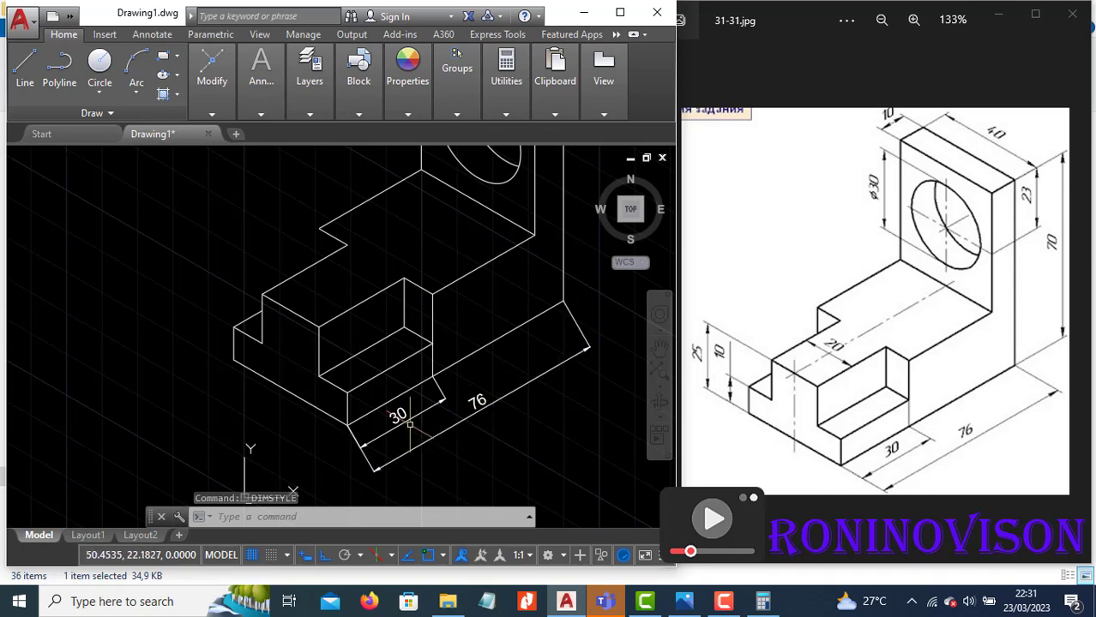
Add an aligned dimension across the top front edge of the base's raised middle block, placing it over the block's top face.
{"action": "scroll", "coordinate": [411, 424], "scroll_direction": "down", "scroll_amount": 2}
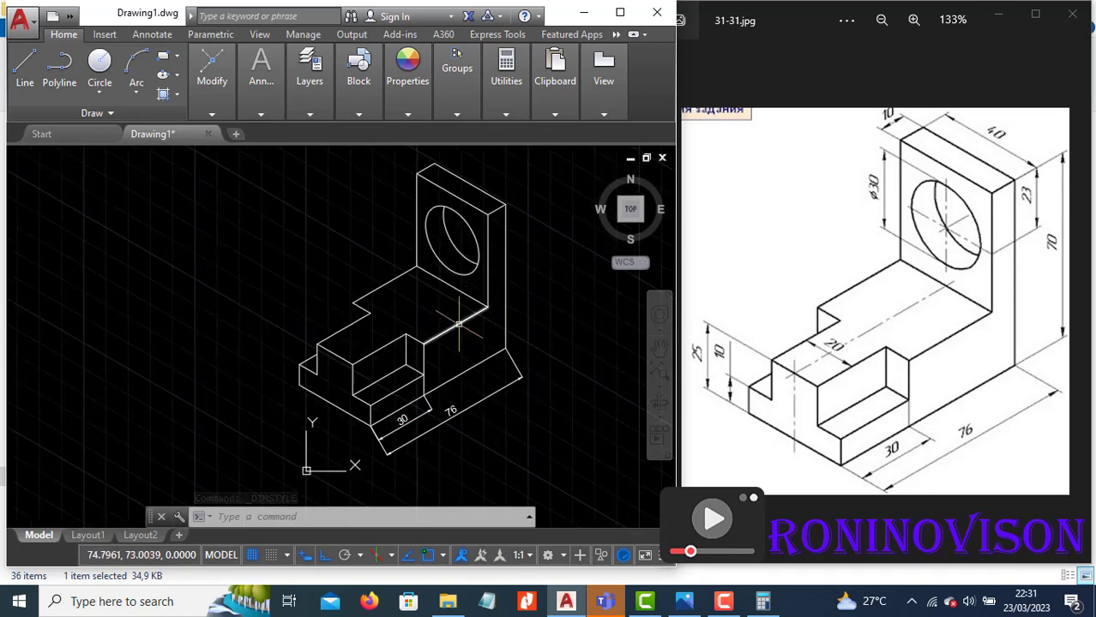
{"action": "middle_click_drag", "start_coordinate": [459, 326], "coordinate": [433, 336]}
{"action": "left_click", "coordinate": [258, 114]}
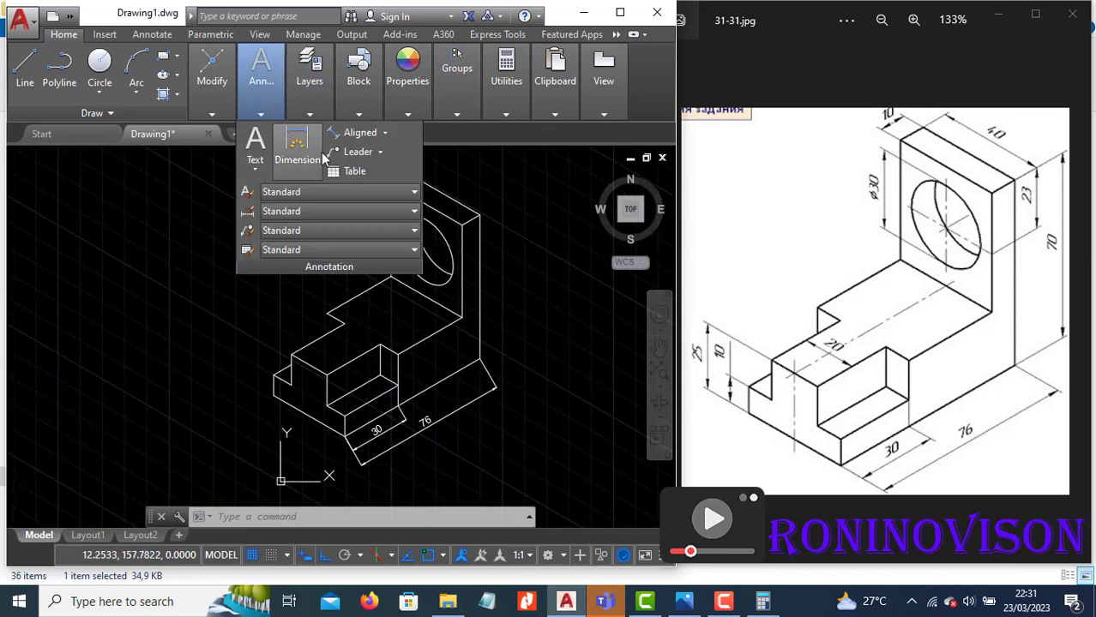
{"action": "left_click", "coordinate": [342, 132]}
{"action": "left_click", "coordinate": [292, 354]}
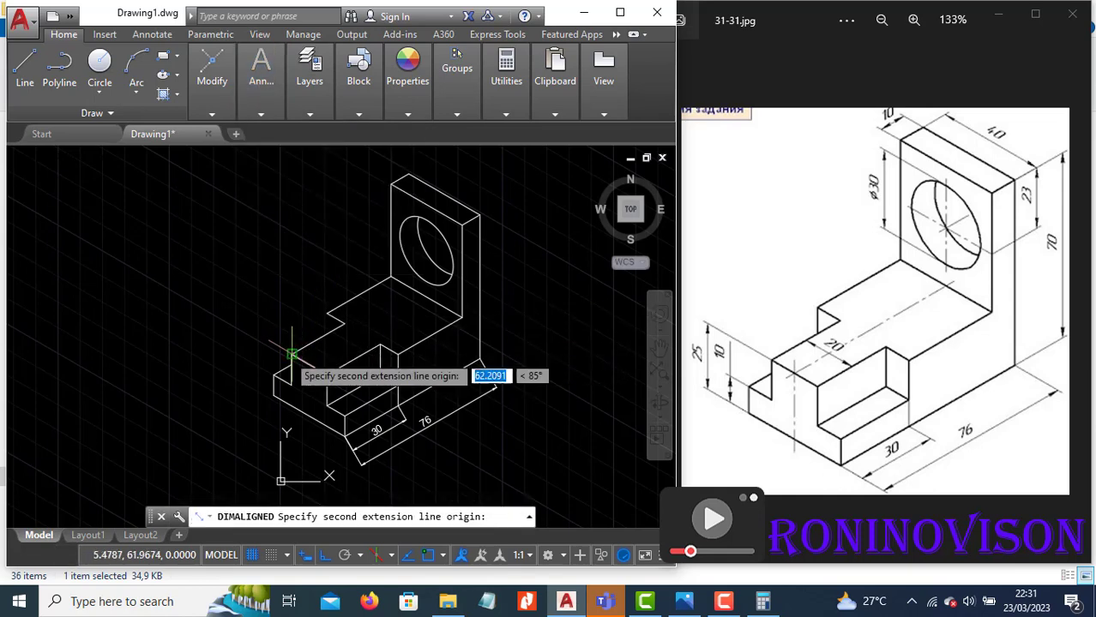
{"action": "left_click", "coordinate": [327, 375]}
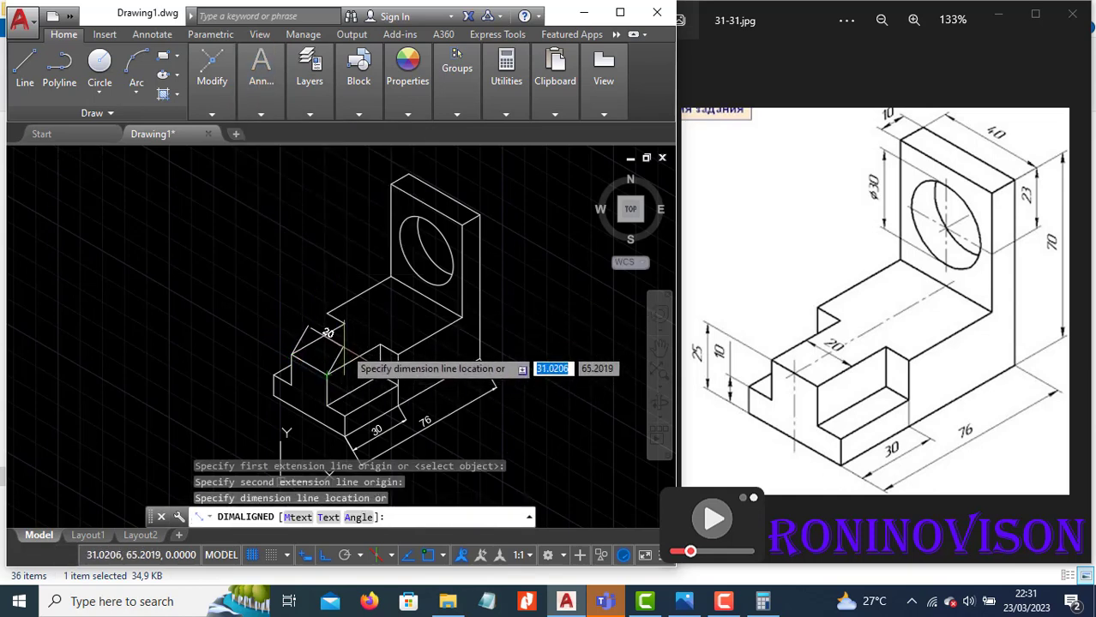
{"action": "left_click", "coordinate": [328, 373]}
Add an aligned dimension to the short vertical edge of the base's low front step, placing it outside the bracket.
{"action": "key", "text": "Return"}
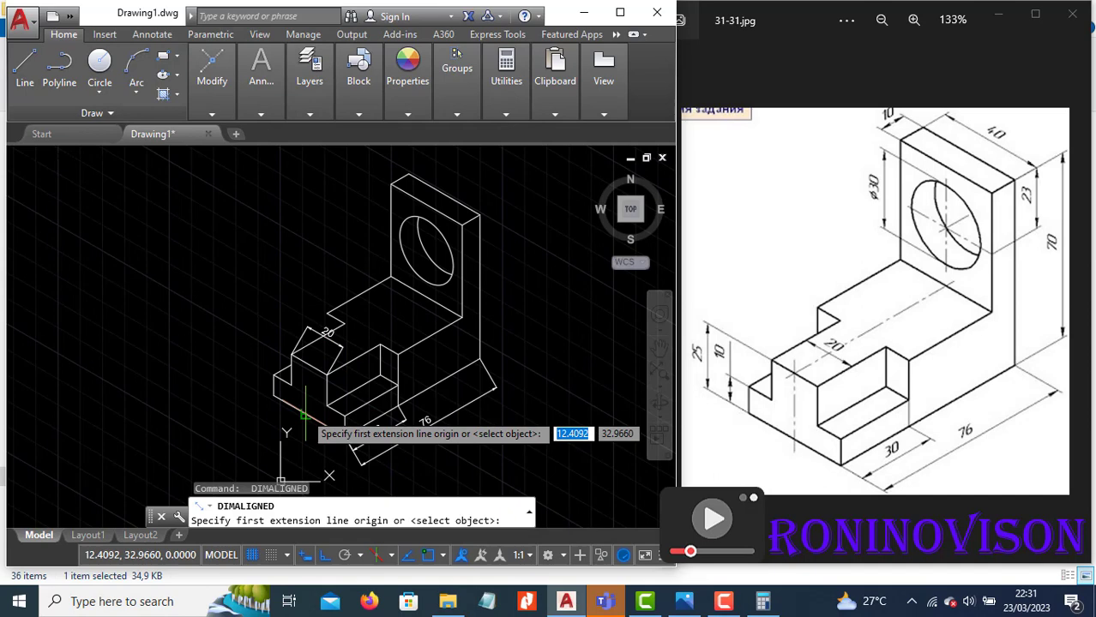
{"action": "left_click", "coordinate": [274, 376]}
{"action": "left_click", "coordinate": [274, 396]}
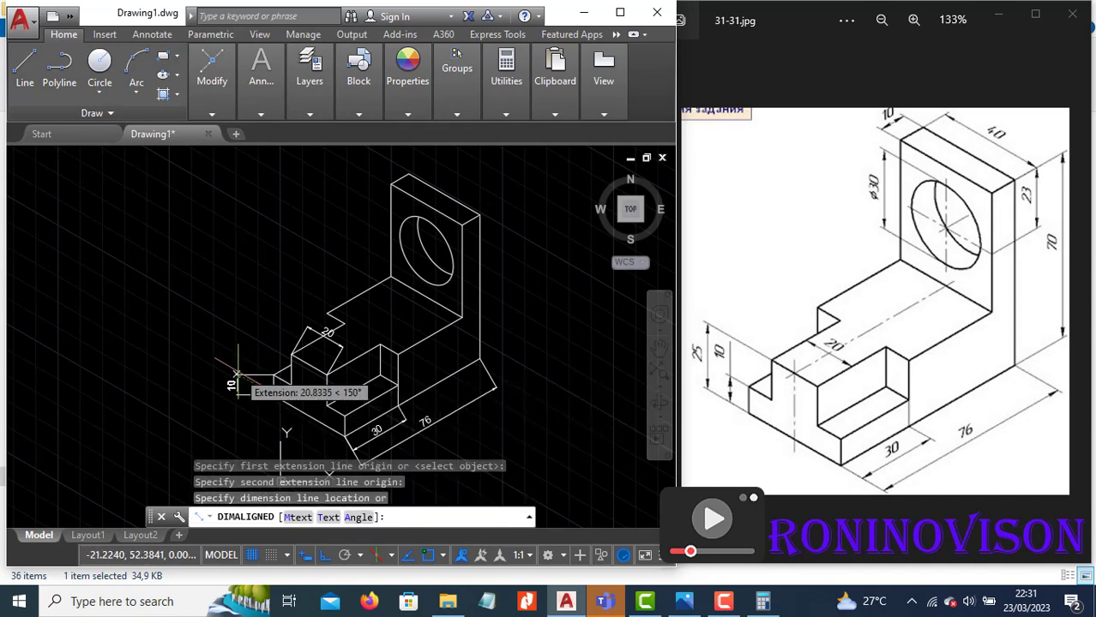
{"action": "left_click", "coordinate": [248, 383]}
{"action": "key", "text": "Return"}
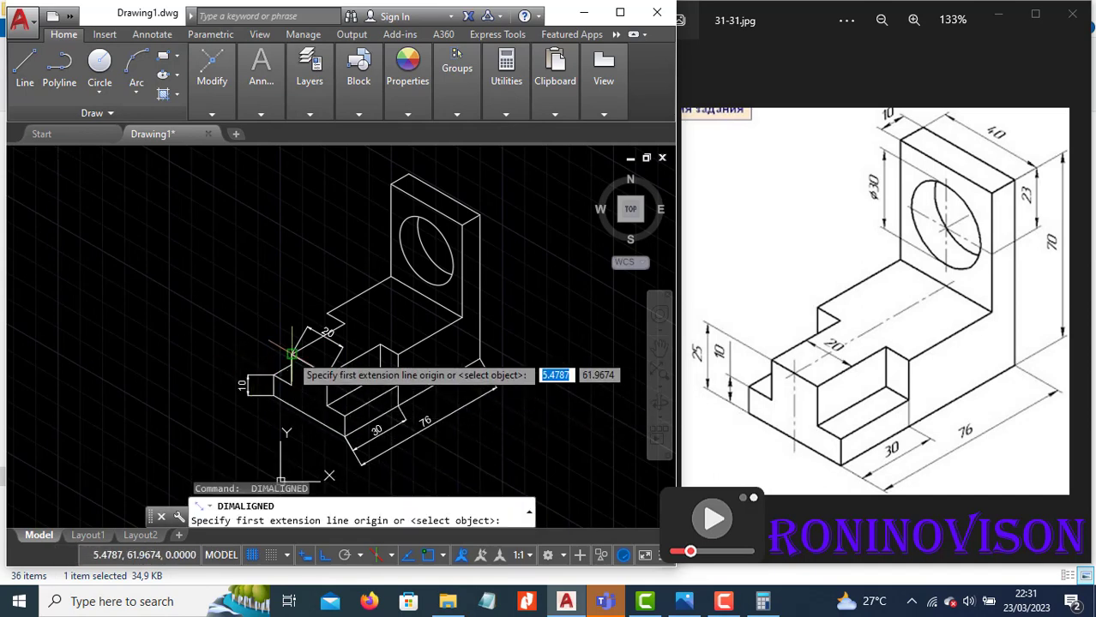
{"action": "left_click", "coordinate": [292, 352]}
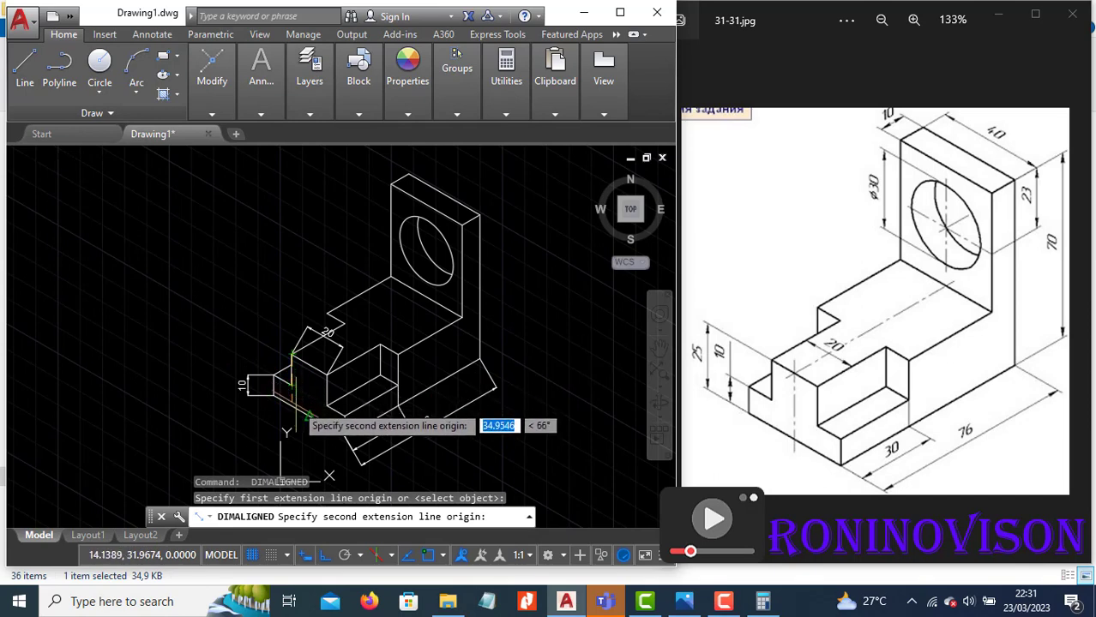
{"action": "scroll", "coordinate": [293, 406], "scroll_direction": "up", "scroll_amount": 4}
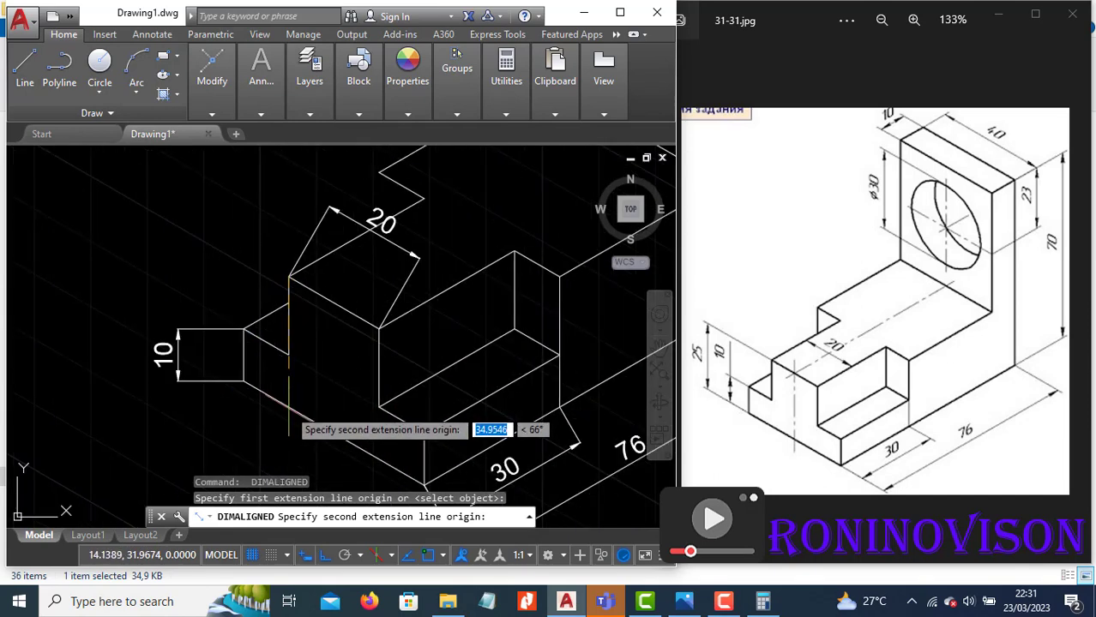
{"action": "key", "text": "Escape"}
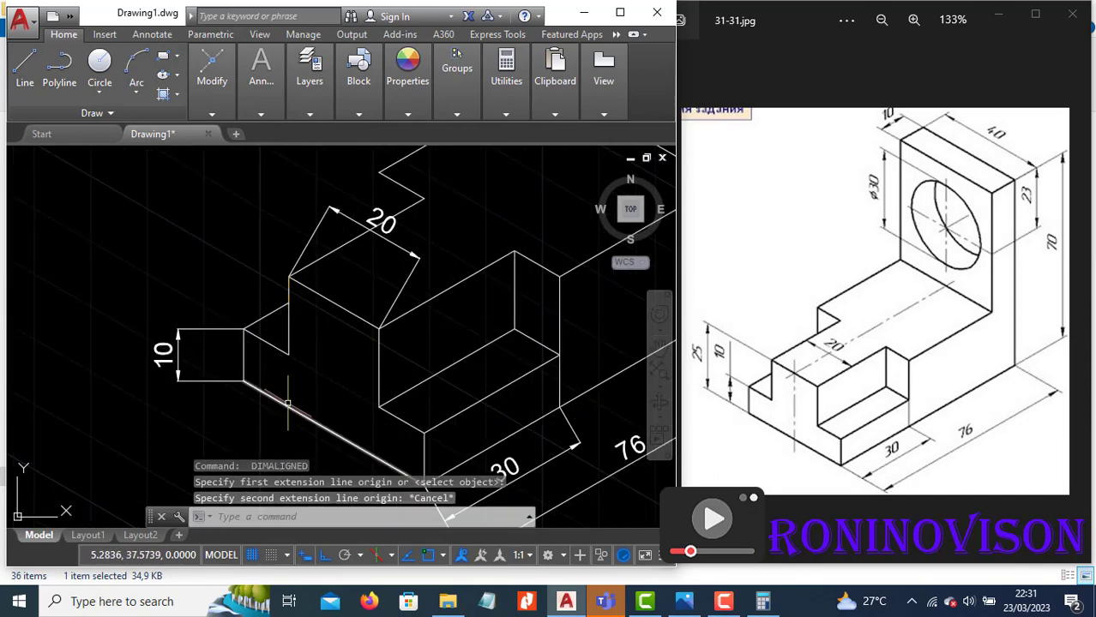
Draw a vertical line from the low front step's inner corner down to the front bottom edge and trim off the overhang.
{"action": "type", "text": "l"}
{"action": "key", "text": "Return"}
{"action": "left_click", "coordinate": [288, 354]}
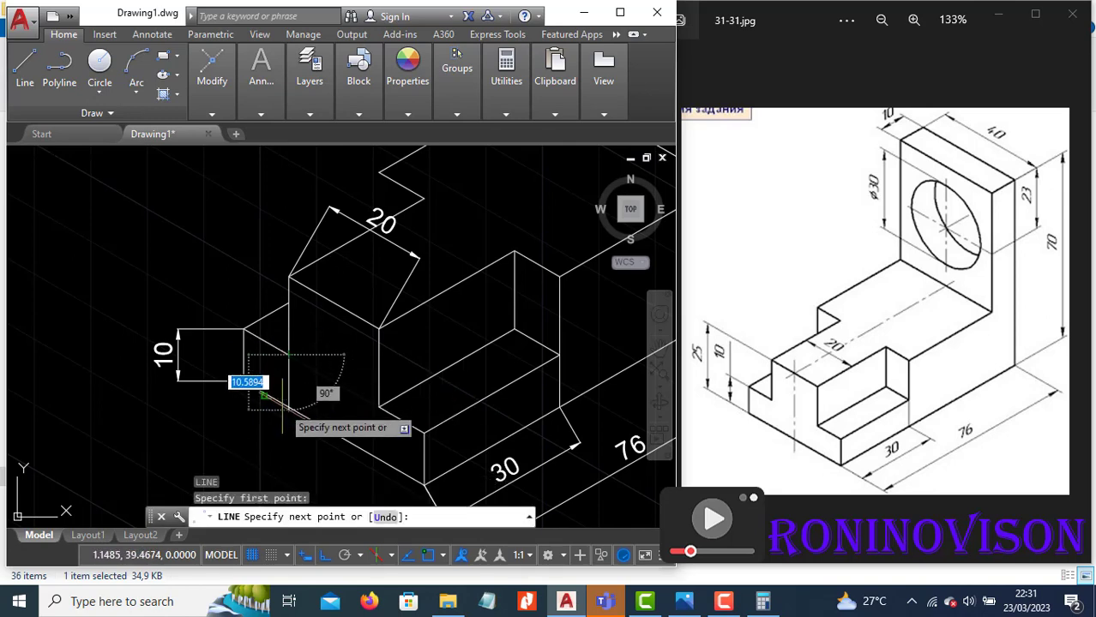
{"action": "left_click", "coordinate": [288, 411]}
{"action": "key", "text": "Return"}
{"action": "type", "text": "tr"}
{"action": "key", "text": "Return"}
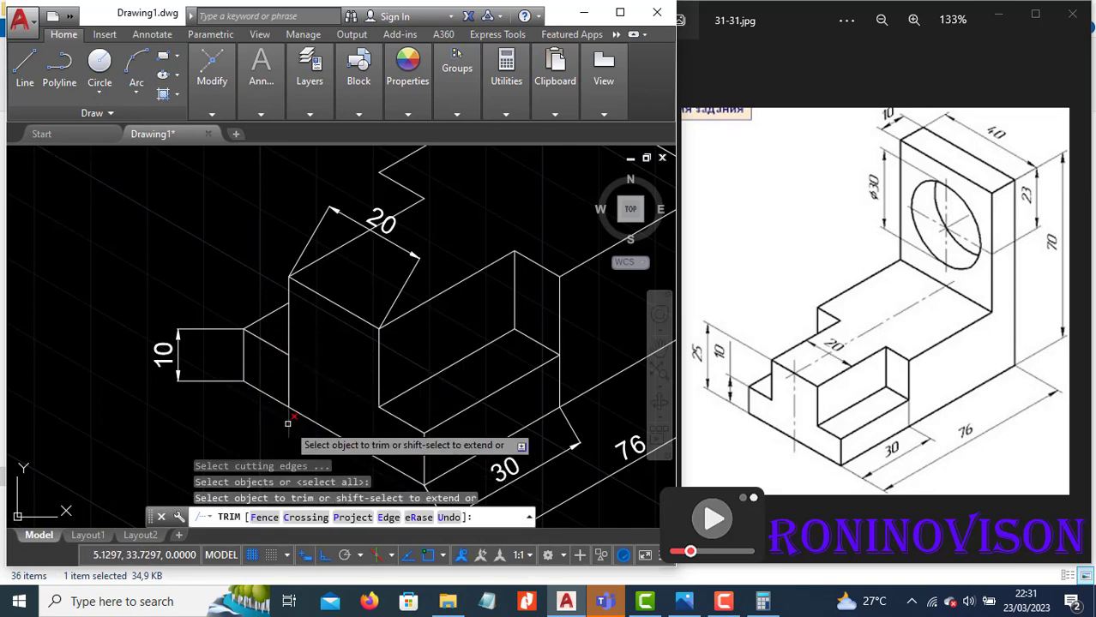
{"action": "key", "text": "Escape"}
Add an aligned dimension to the full vertical edge of the raised middle block, placing it outside the low front step's height dimension.
{"action": "left_click", "coordinate": [265, 112]}
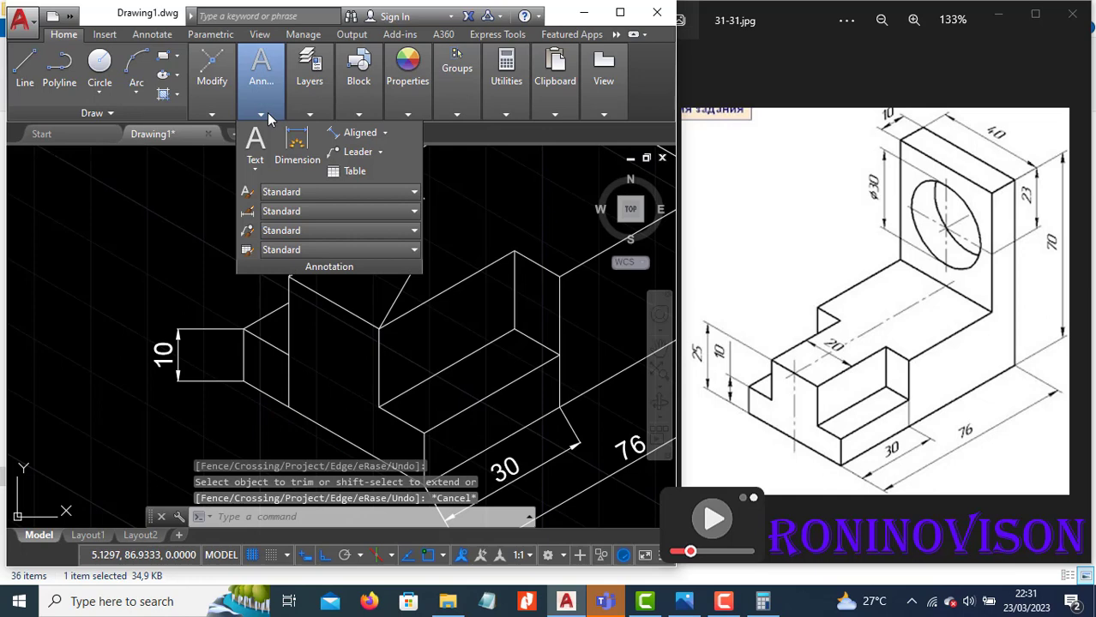
{"action": "left_click", "coordinate": [356, 133]}
{"action": "left_click", "coordinate": [288, 277]}
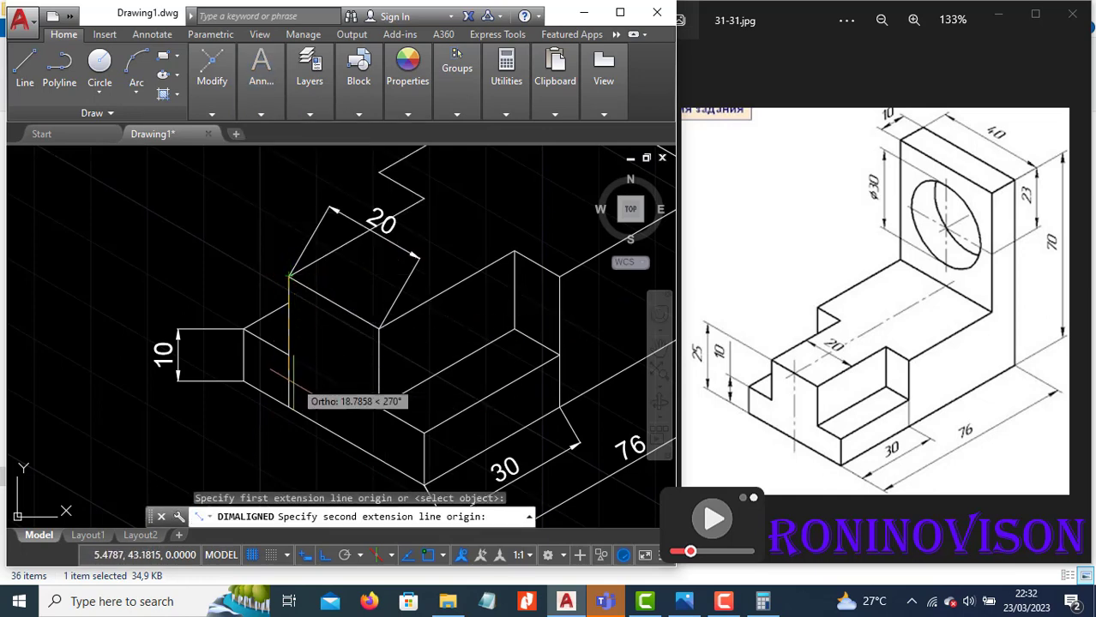
{"action": "left_click", "coordinate": [288, 409]}
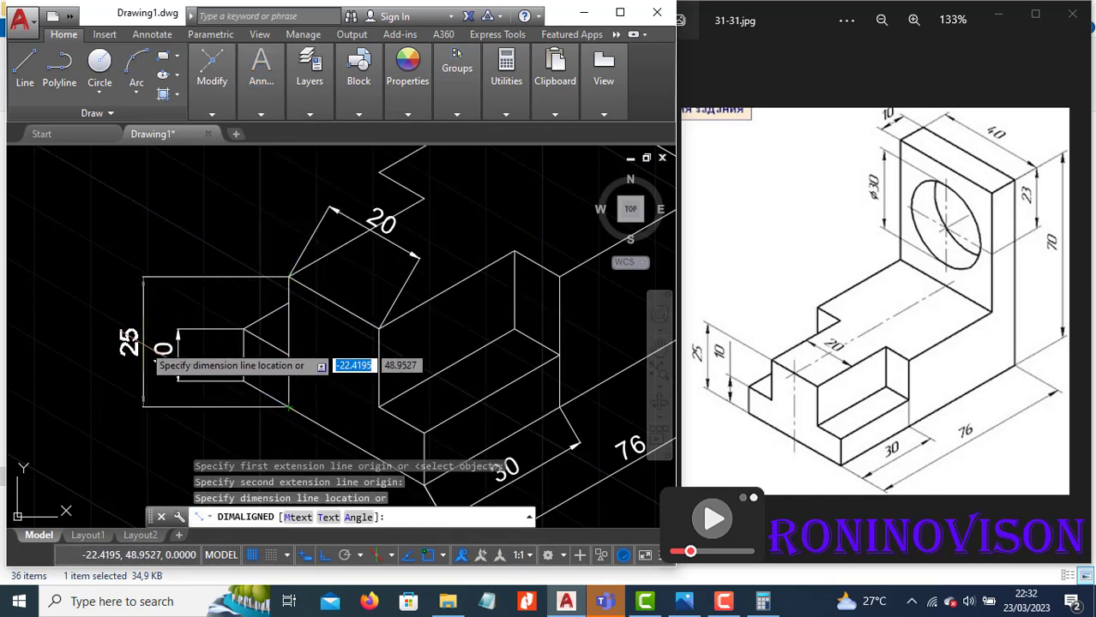
{"action": "left_click", "coordinate": [144, 348]}
{"action": "scroll", "coordinate": [146, 347], "scroll_direction": "down", "scroll_amount": 2}
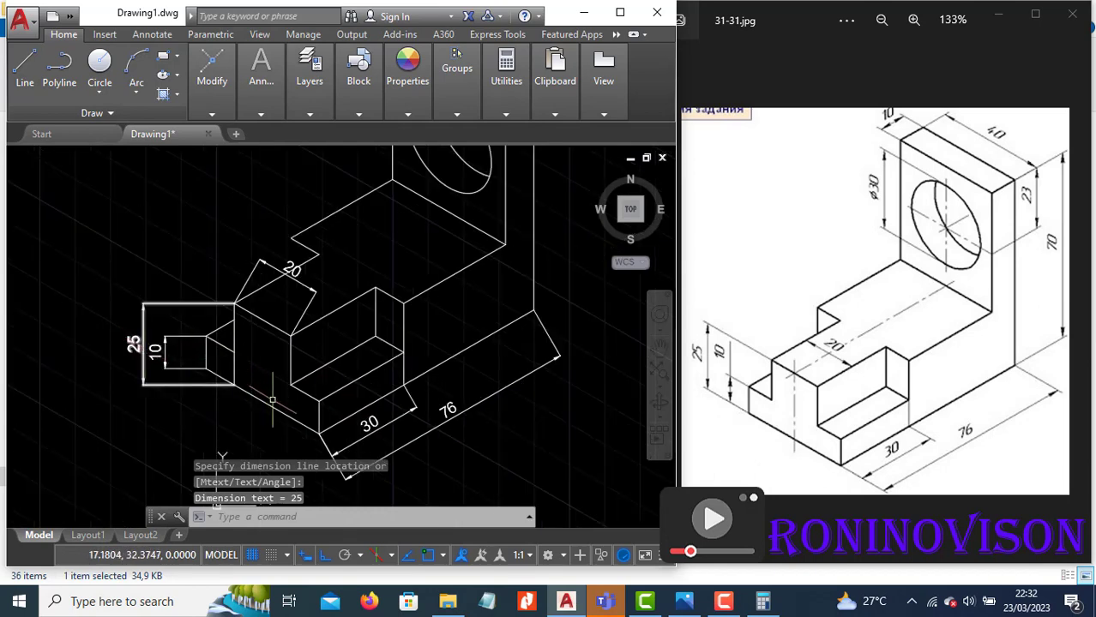
{"action": "scroll", "coordinate": [271, 399], "scroll_direction": "down", "scroll_amount": 2}
{"action": "scroll", "coordinate": [348, 310], "scroll_direction": "up", "scroll_amount": 2}
{"action": "middle_click_drag", "start_coordinate": [350, 313], "coordinate": [332, 390]}
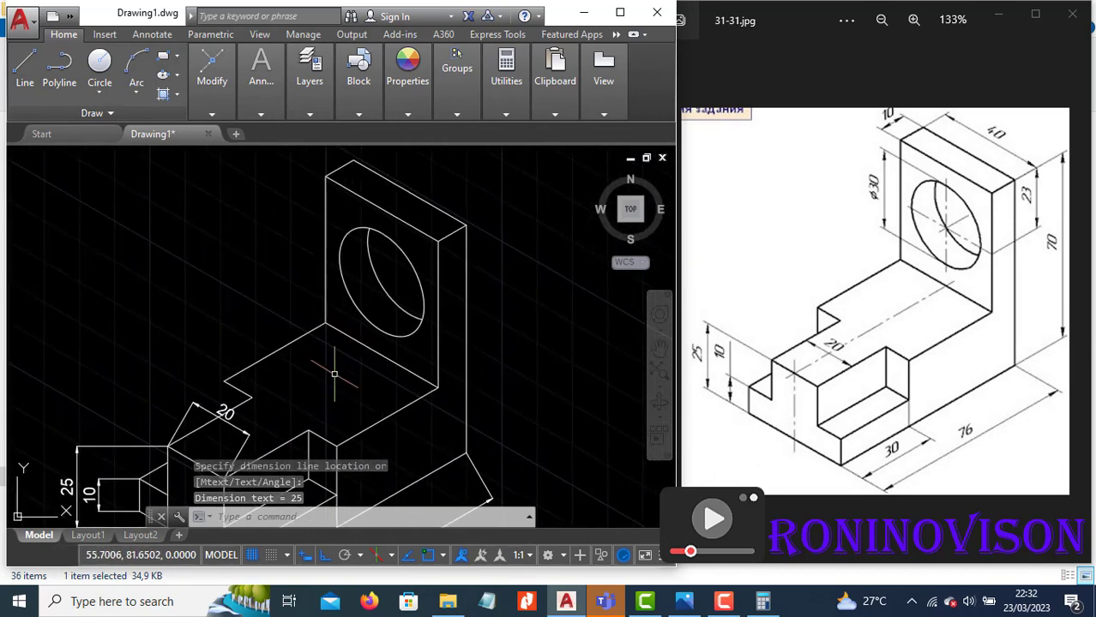
{"action": "scroll", "coordinate": [342, 330], "scroll_direction": "down", "scroll_amount": 2}
{"action": "left_click", "coordinate": [275, 110]}
{"action": "key", "text": "Return"}
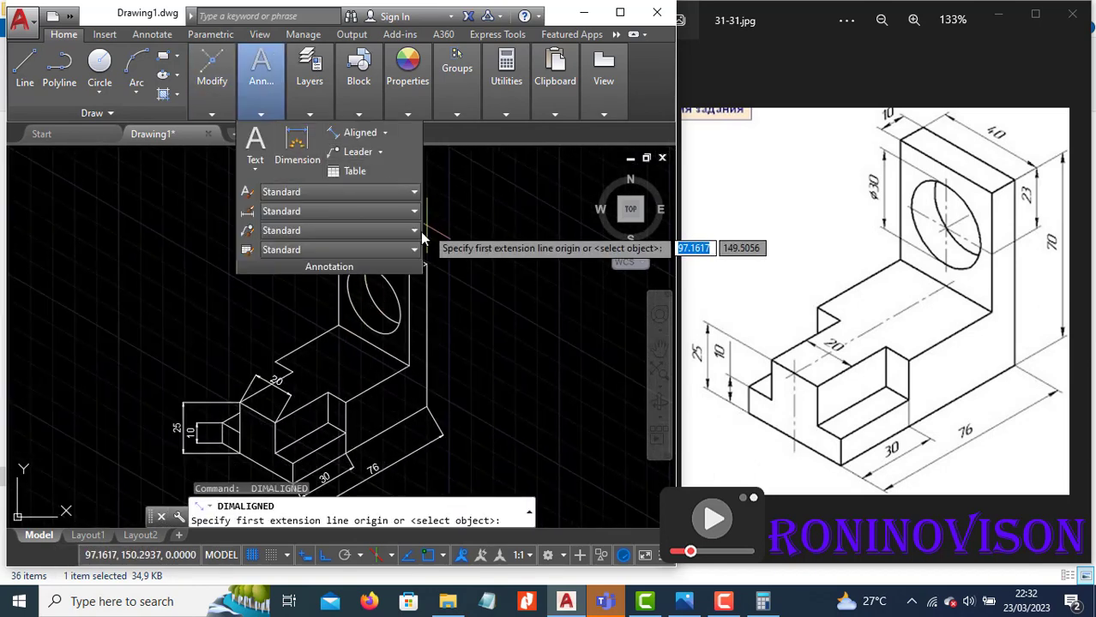
{"action": "key", "text": "Escape"}
{"action": "left_click", "coordinate": [309, 103]}
{"action": "left_click", "coordinate": [530, 210]}
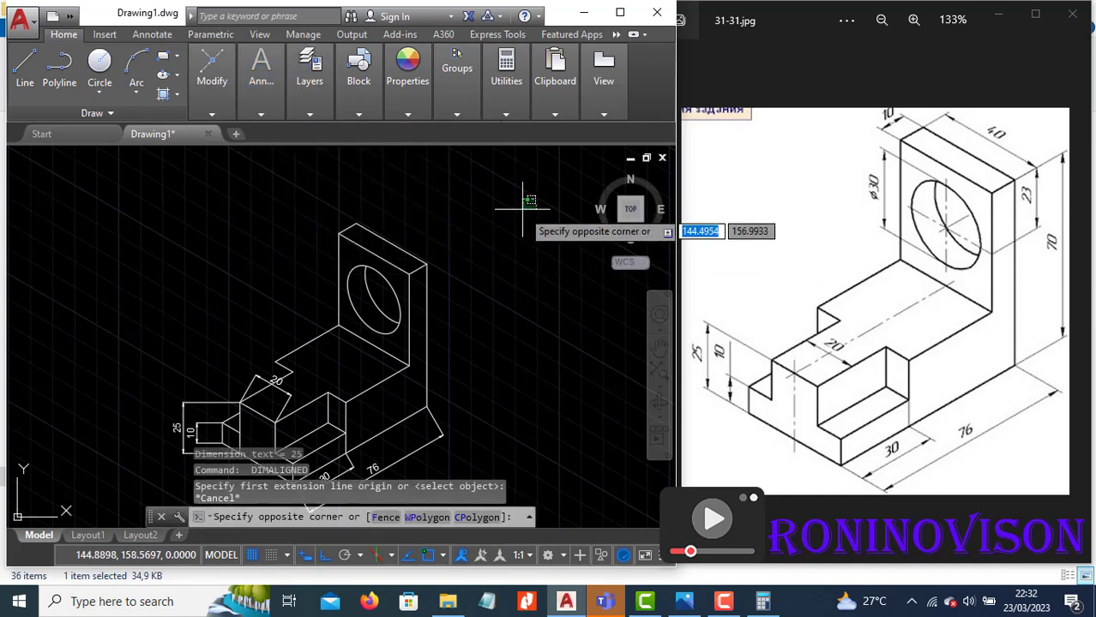
{"action": "key", "text": "Escape"}
Add an aligned dimension along the upright plate's top rear edge, placing it above and behind the plate.
{"action": "key", "text": "Return"}
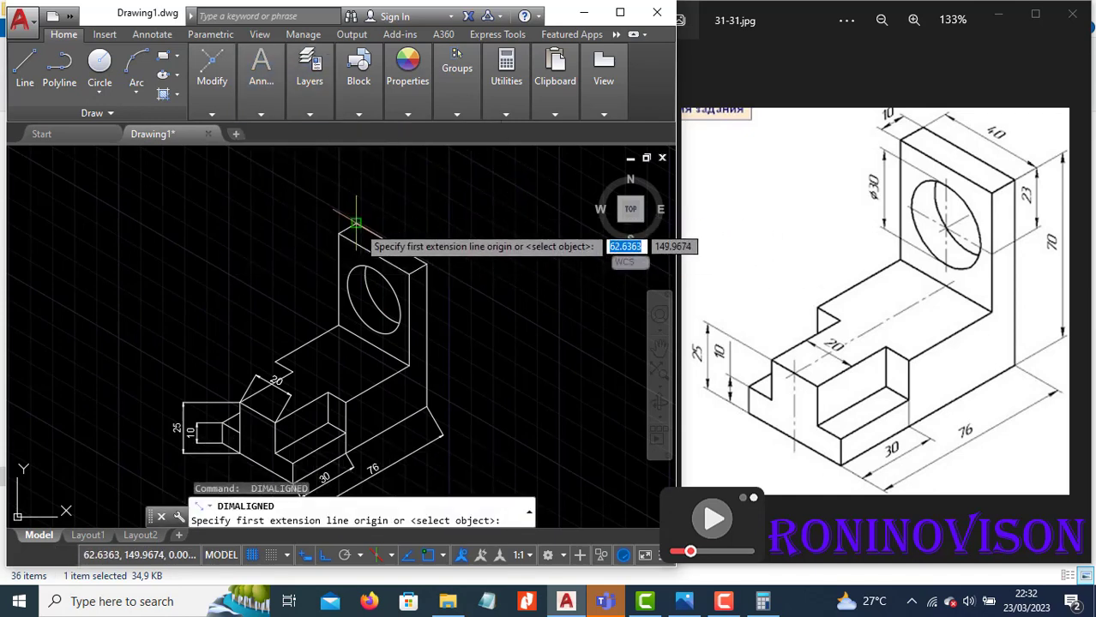
{"action": "left_click", "coordinate": [355, 224]}
{"action": "left_click", "coordinate": [426, 265]}
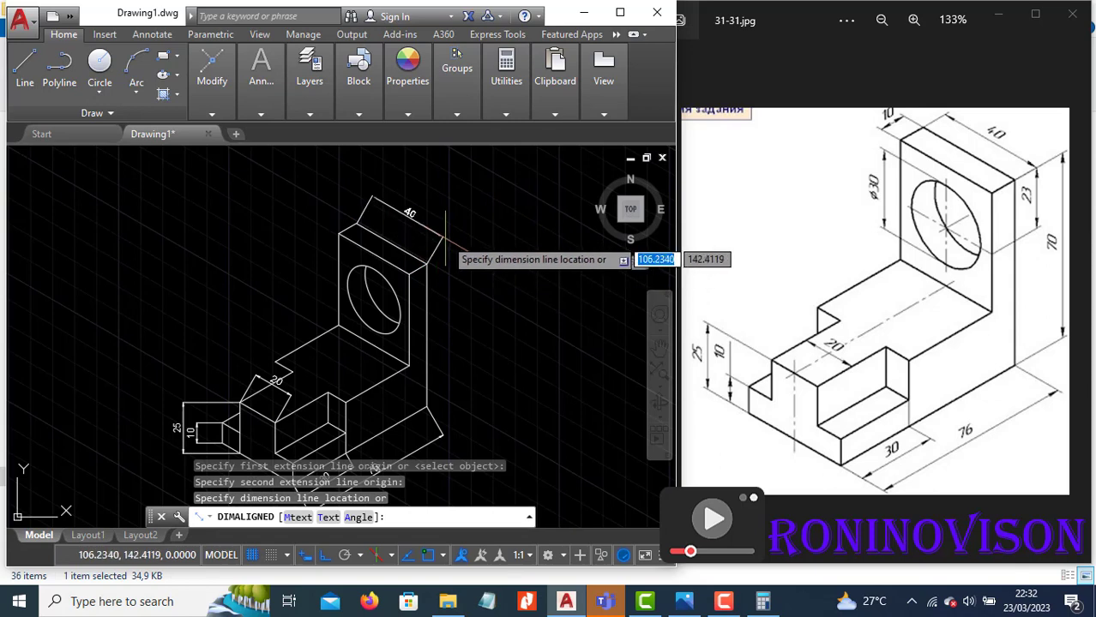
{"action": "left_click", "coordinate": [446, 239]}
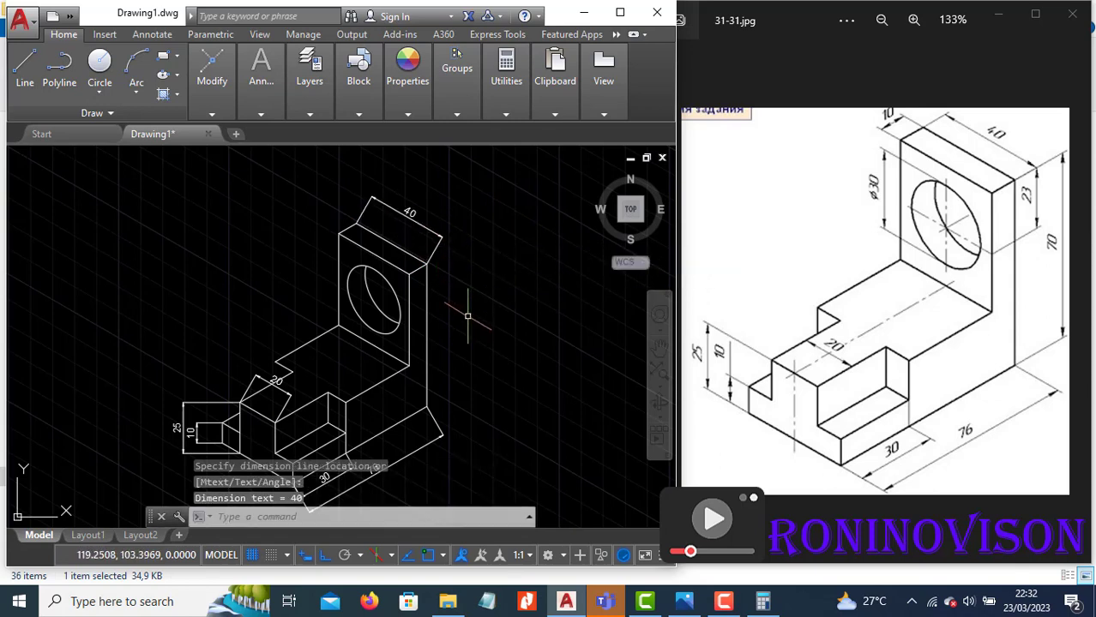
{"action": "key", "text": "Return"}
{"action": "left_click", "coordinate": [339, 231]}
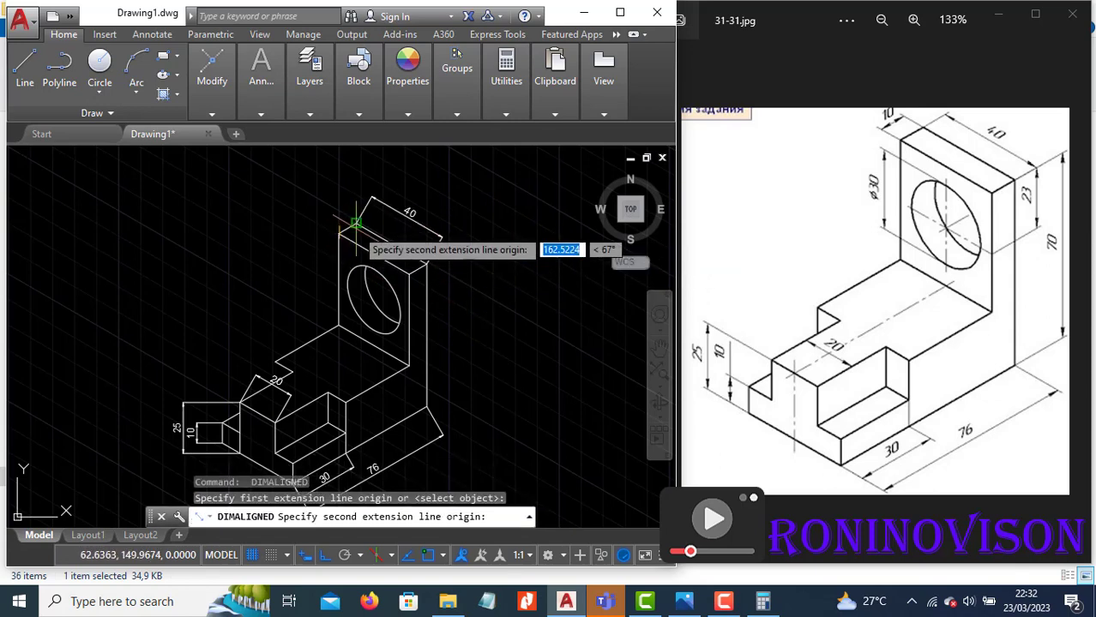
{"action": "left_click", "coordinate": [355, 225]}
{"action": "key", "text": "Escape"}
Add an aligned dimension across the upright plate's thickness on its short top edge, placing it just above the plate.
{"action": "scroll", "coordinate": [346, 238], "scroll_direction": "up", "scroll_amount": 2}
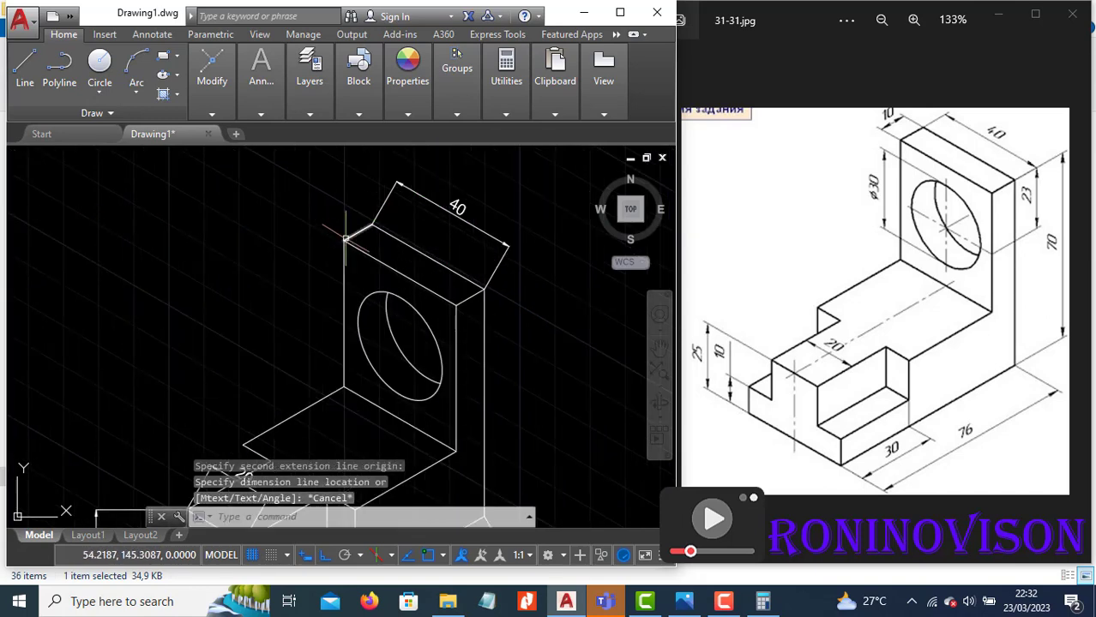
{"action": "scroll", "coordinate": [346, 239], "scroll_direction": "up", "scroll_amount": 3}
{"action": "key", "text": "Return"}
{"action": "left_click", "coordinate": [343, 248]}
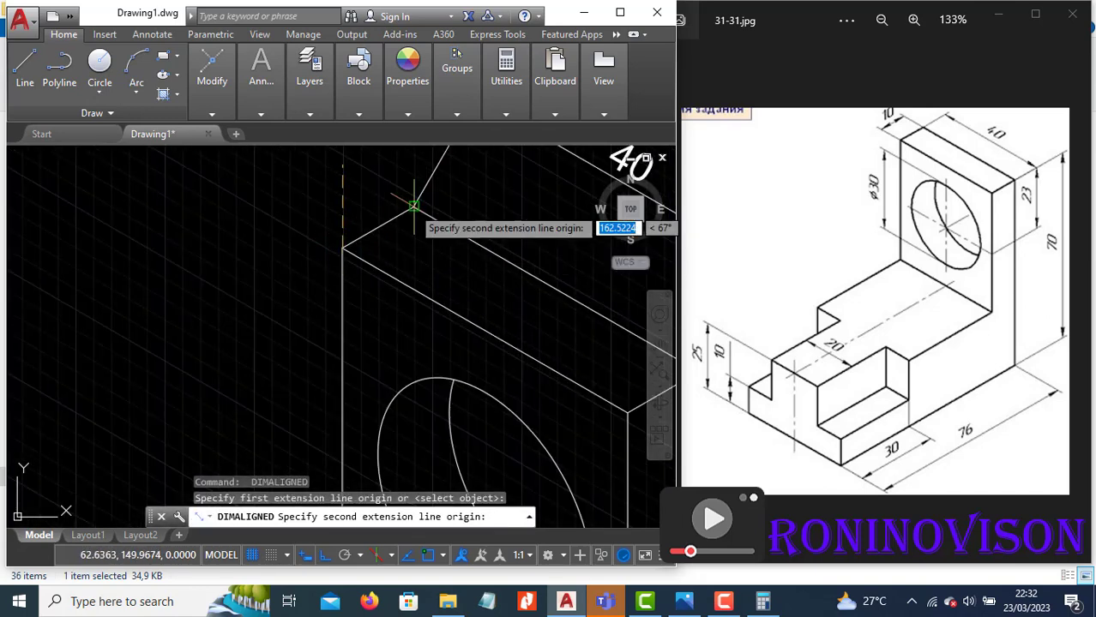
{"action": "left_click", "coordinate": [414, 206]}
{"action": "left_click", "coordinate": [302, 188]}
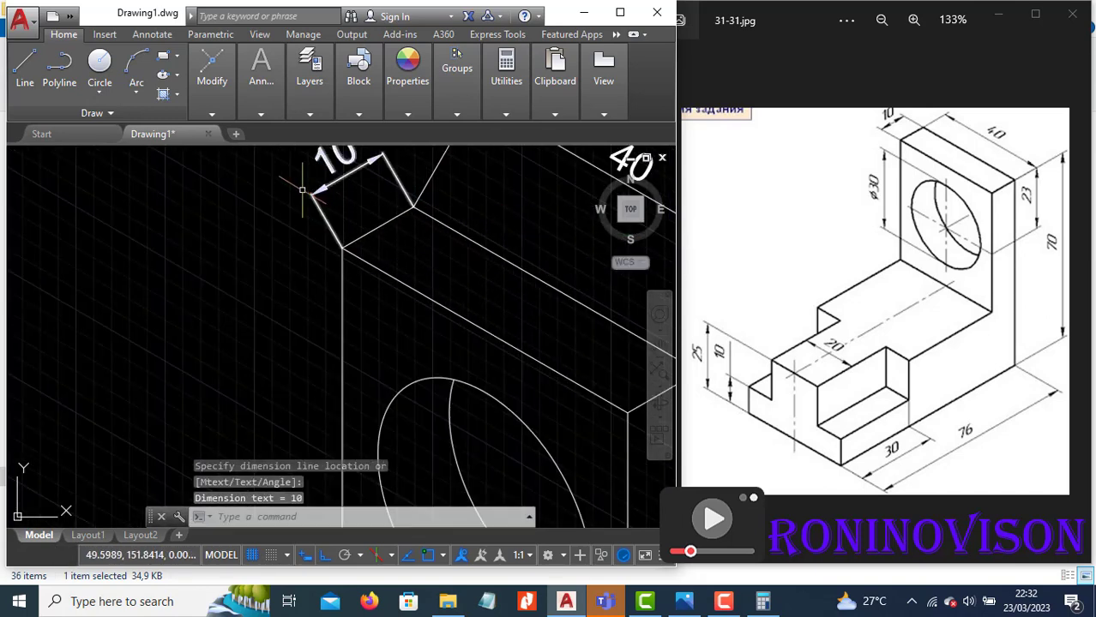
Add an aligned dimension to the bracket's full rear vertical edge, placing it outside the upright plate.
{"action": "scroll", "coordinate": [302, 189], "scroll_direction": "down", "scroll_amount": 5}
{"action": "key", "text": "Return"}
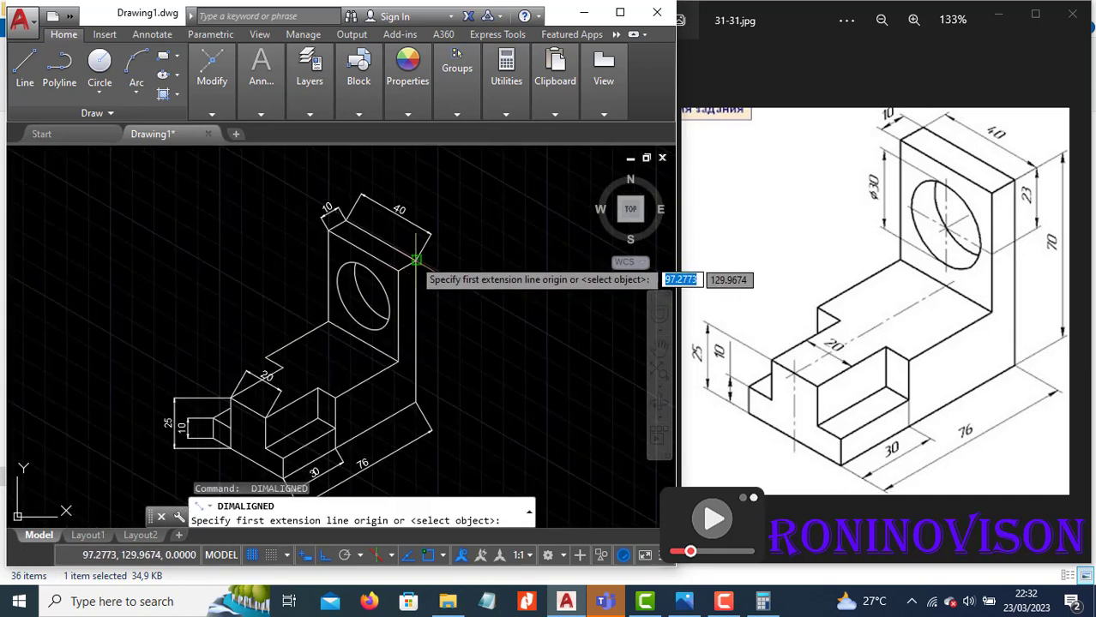
{"action": "left_click", "coordinate": [415, 259]}
{"action": "left_click", "coordinate": [416, 402]}
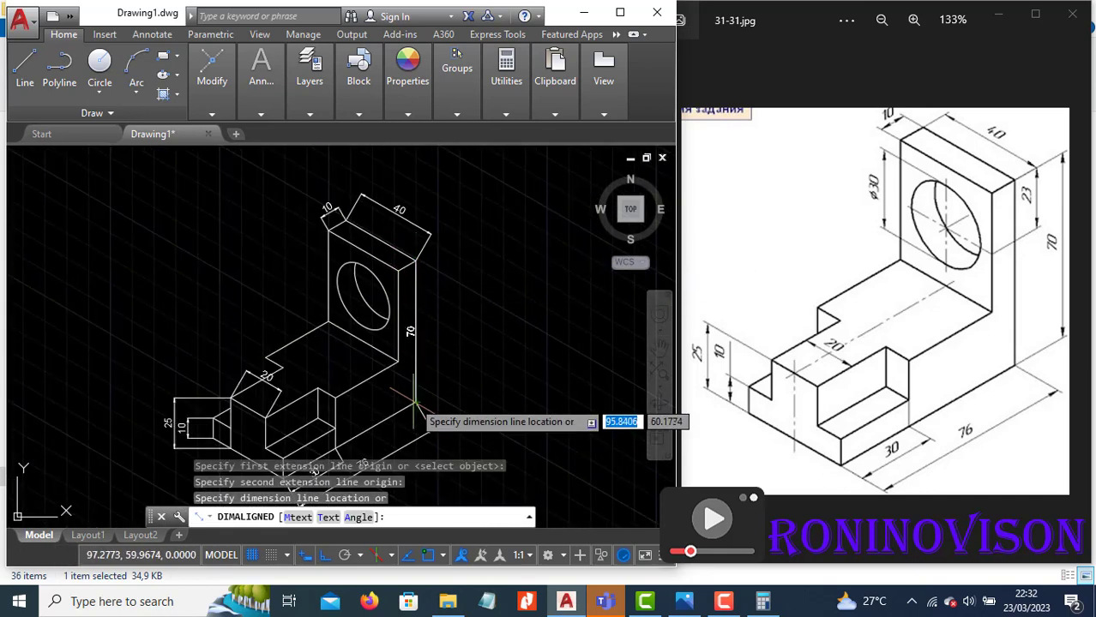
{"action": "left_click", "coordinate": [455, 382]}
{"action": "scroll", "coordinate": [346, 289], "scroll_direction": "up", "scroll_amount": 4}
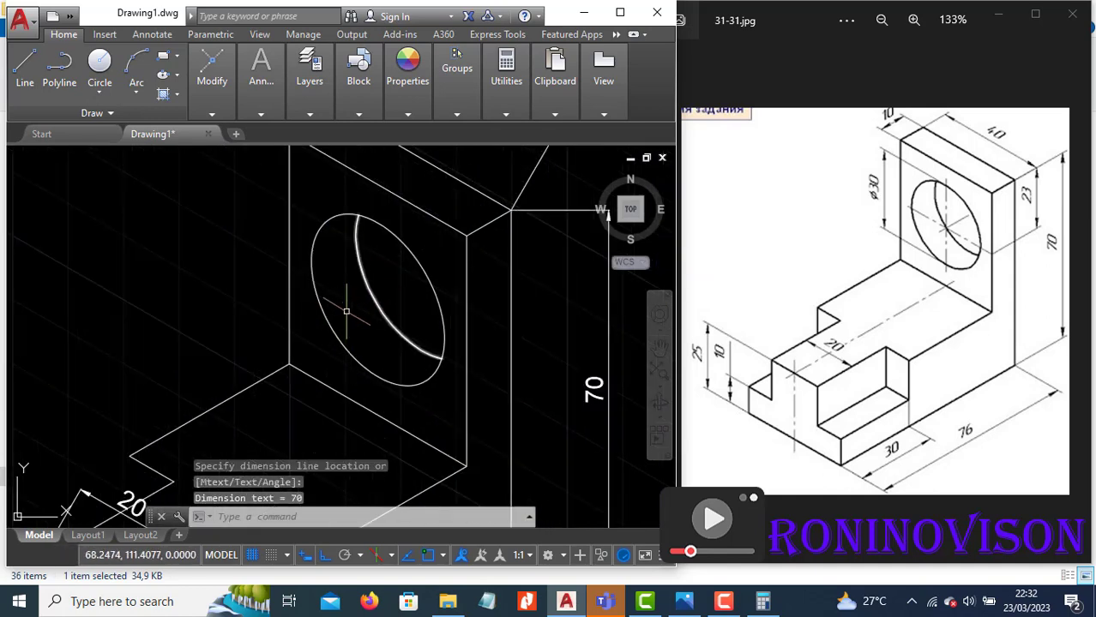
{"action": "key", "text": "l"}
{"action": "key", "text": "Return"}
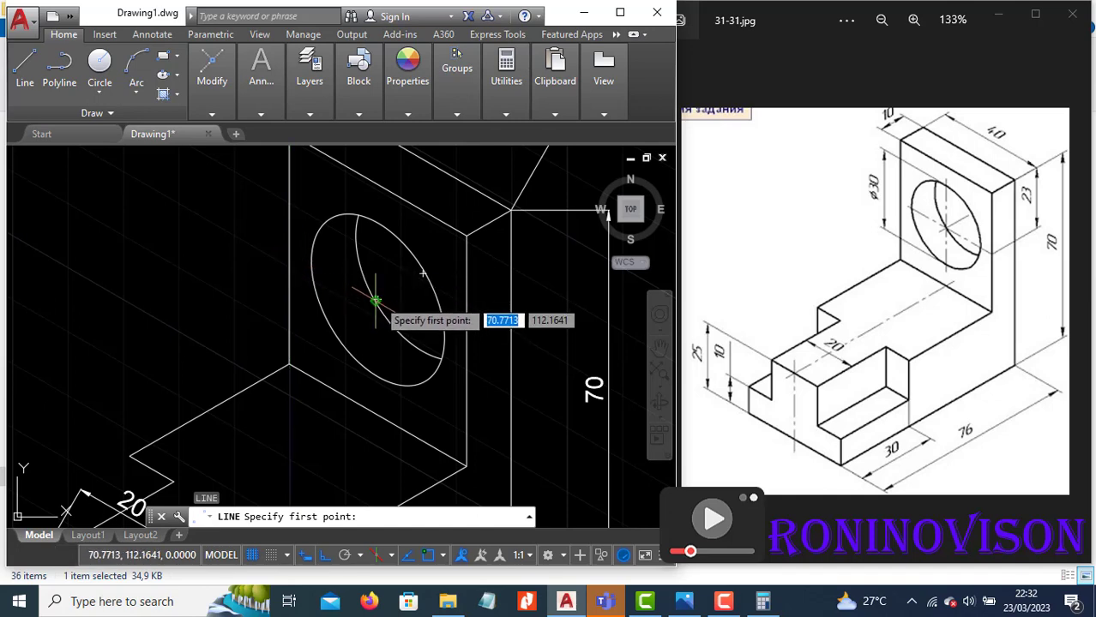
{"action": "key", "text": "Escape"}
Add an aligned vertical dimension from the hole's center to the midpoint of the plate's top front edge, placing it inside the overall height dimension.
{"action": "mouse_move", "coordinate": [261, 94]}
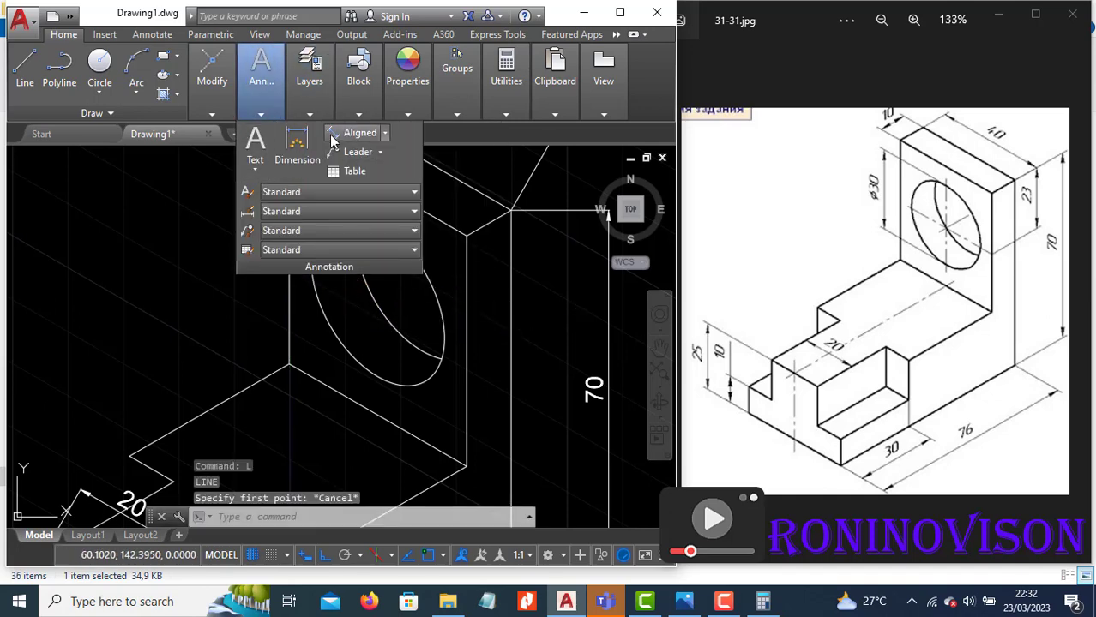
{"action": "left_click", "coordinate": [332, 140]}
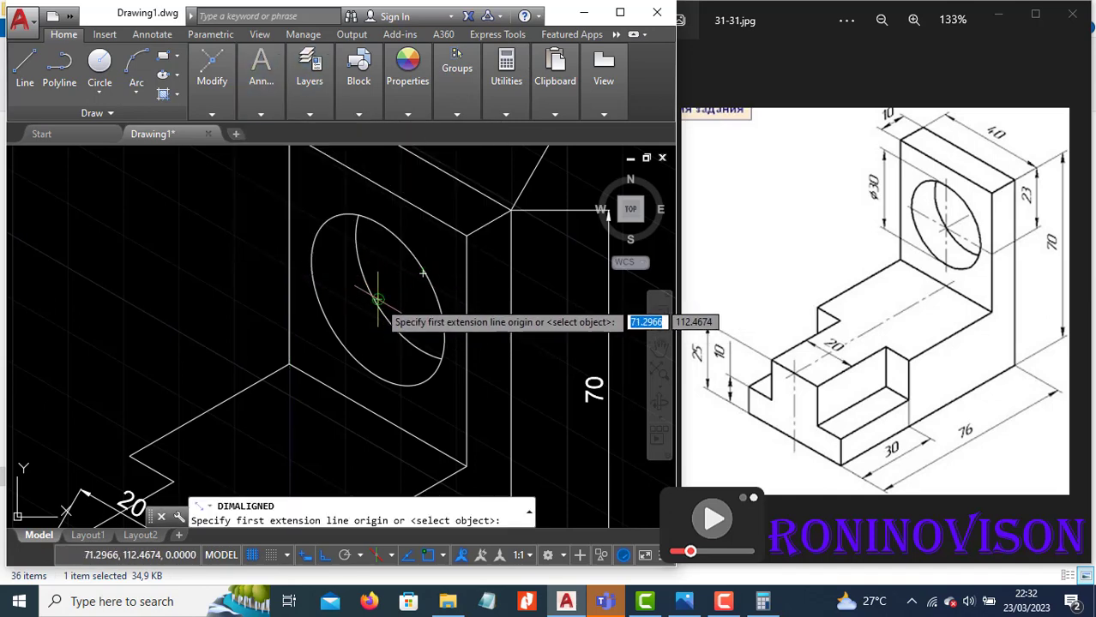
{"action": "left_click", "coordinate": [378, 301]}
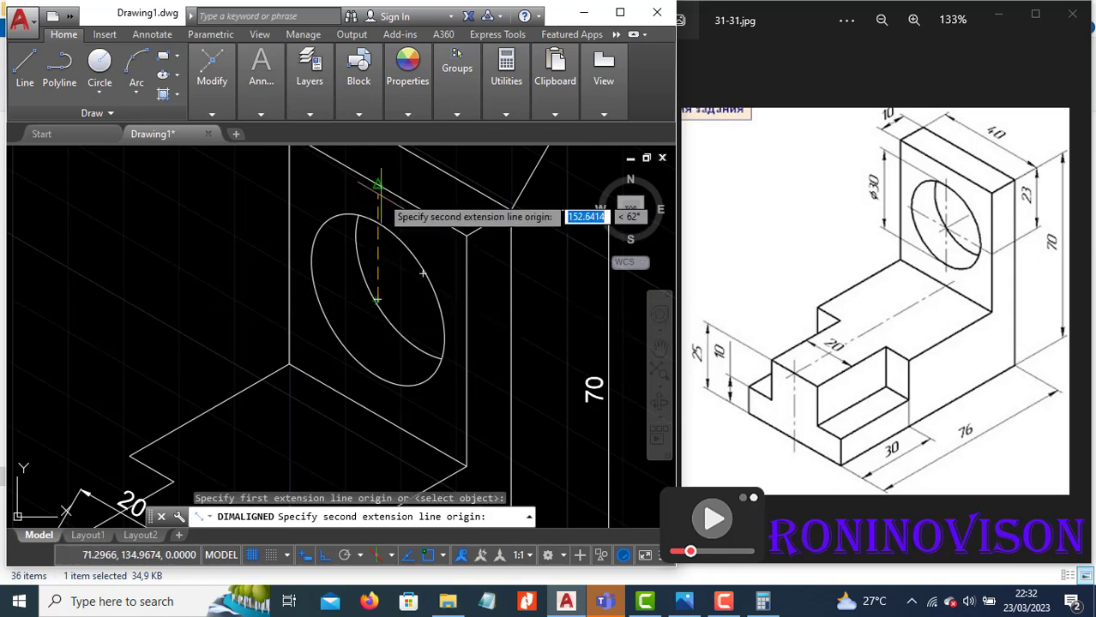
{"action": "left_click", "coordinate": [378, 183]}
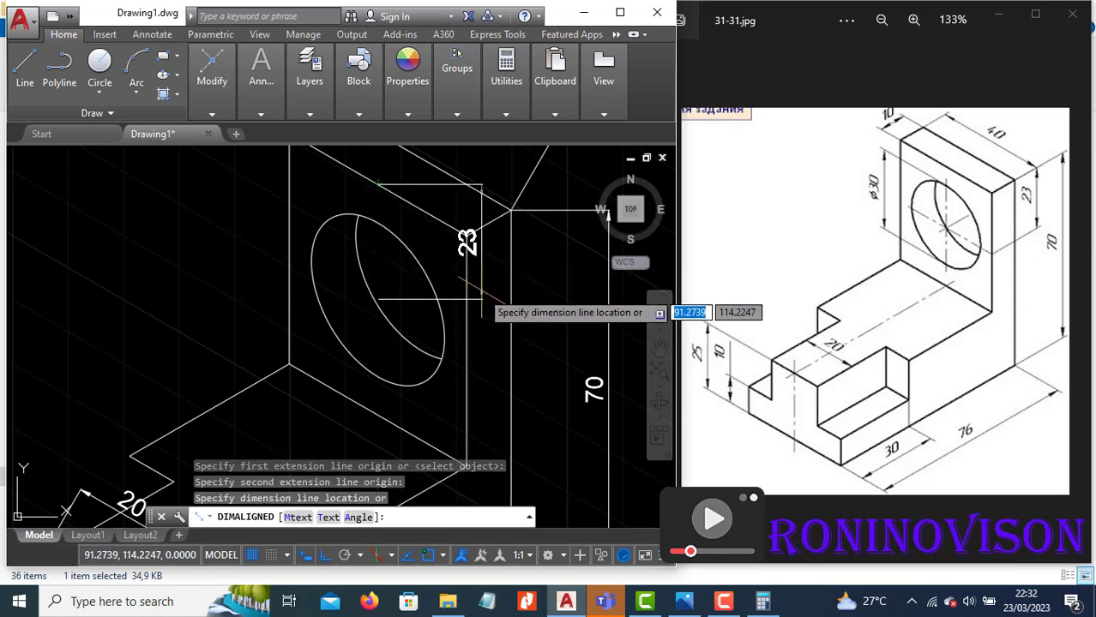
{"action": "left_click", "coordinate": [559, 293]}
Oblique the base's overall length dimension with DIMEDIT, taking the angle from the vertical edge beside the corner notch.
{"action": "scroll", "coordinate": [536, 327], "scroll_direction": "down", "scroll_amount": 3}
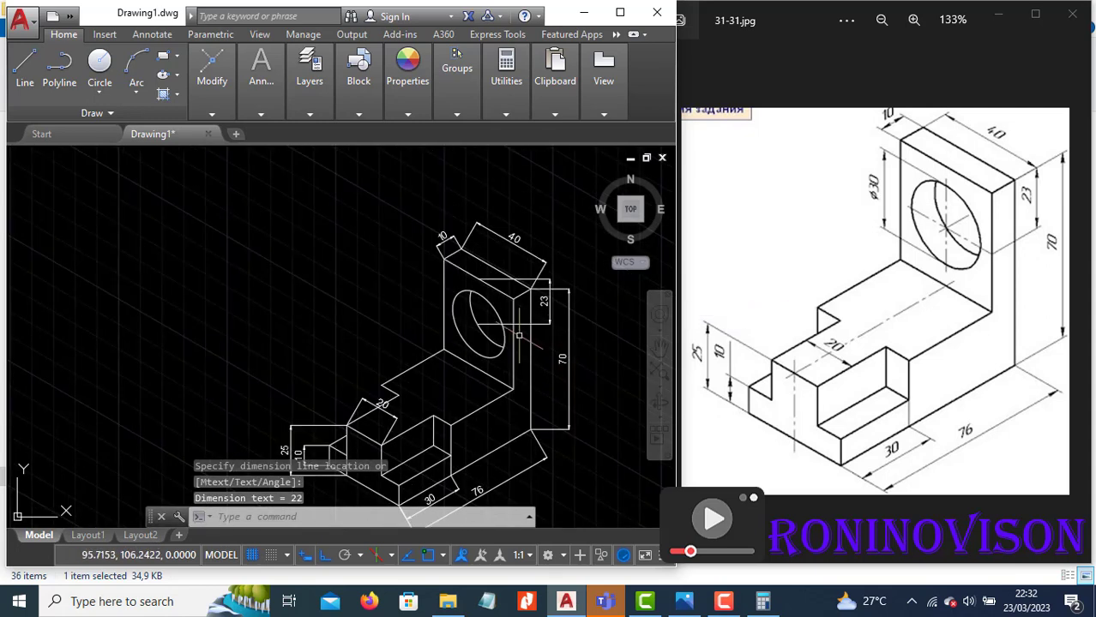
{"action": "middle_click_drag", "start_coordinate": [503, 378], "coordinate": [468, 295]}
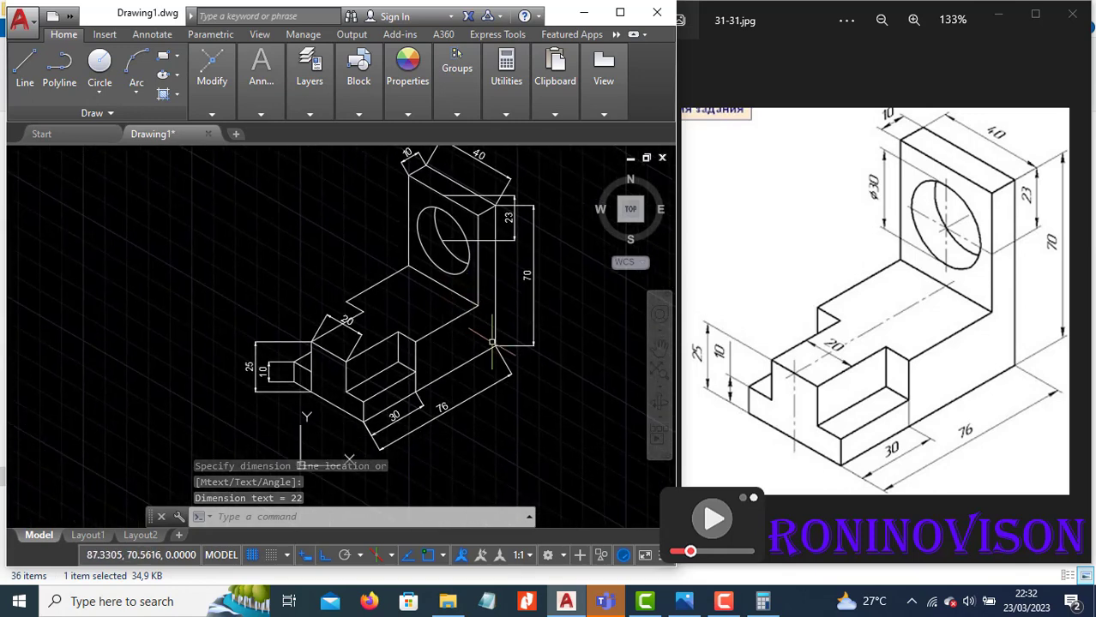
{"action": "type", "text": "d"}
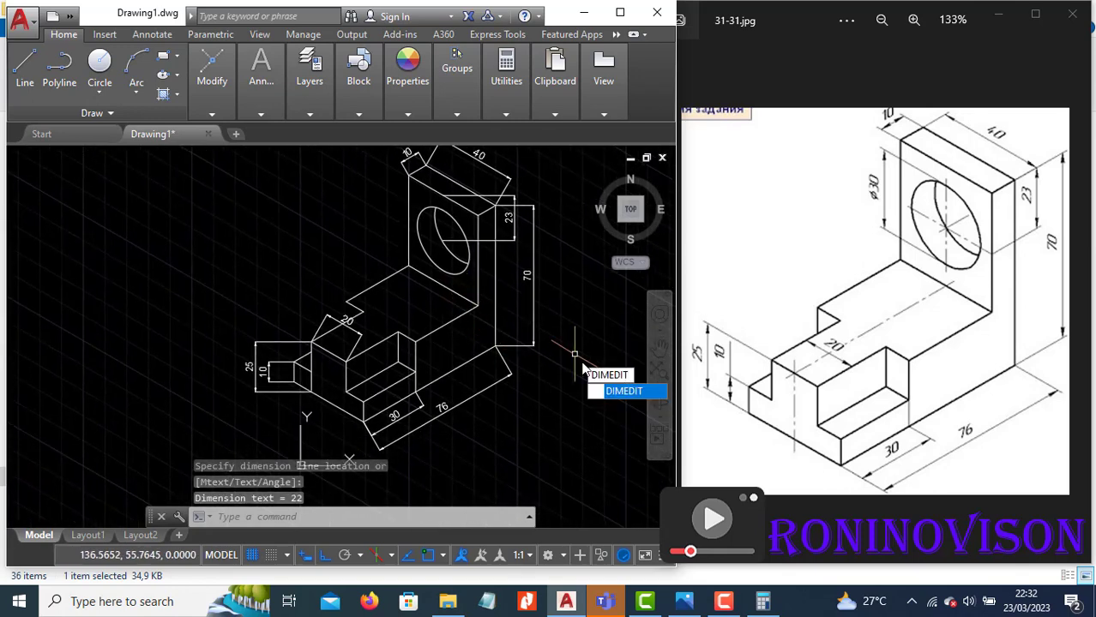
{"action": "key", "text": "Return"}
{"action": "left_click", "coordinate": [626, 452]}
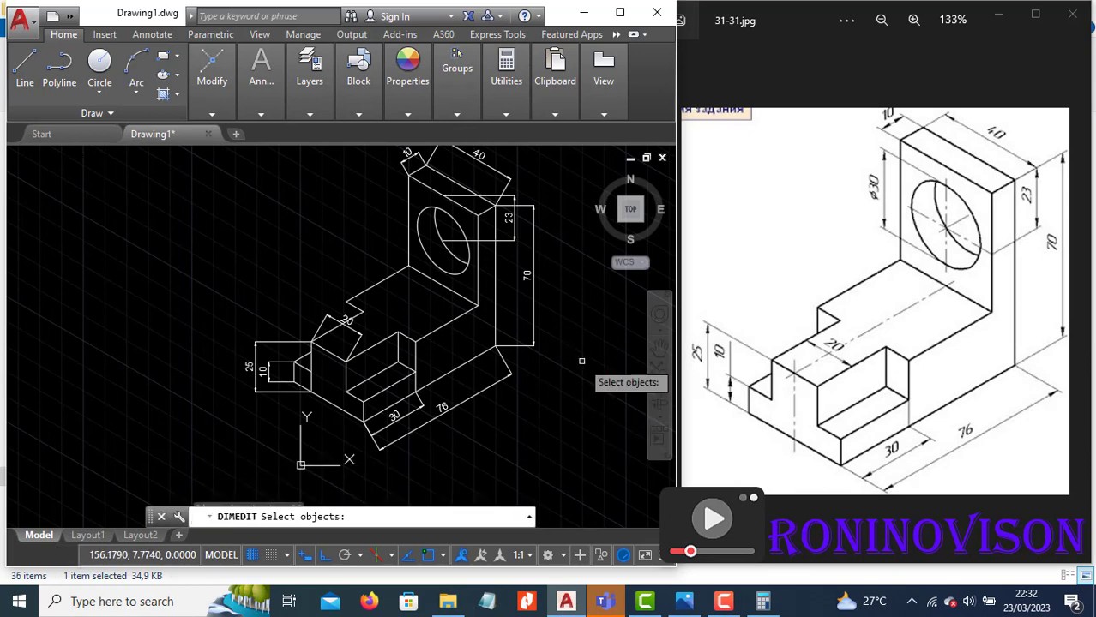
{"action": "left_click", "coordinate": [416, 426]}
{"action": "key", "text": "Return"}
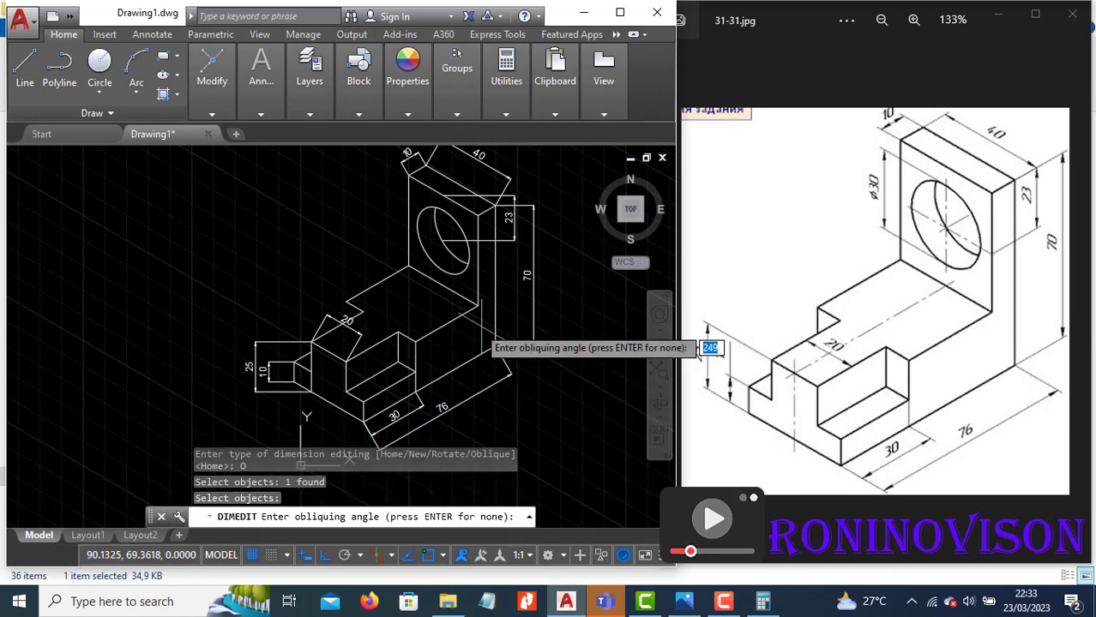
{"action": "left_click", "coordinate": [415, 341]}
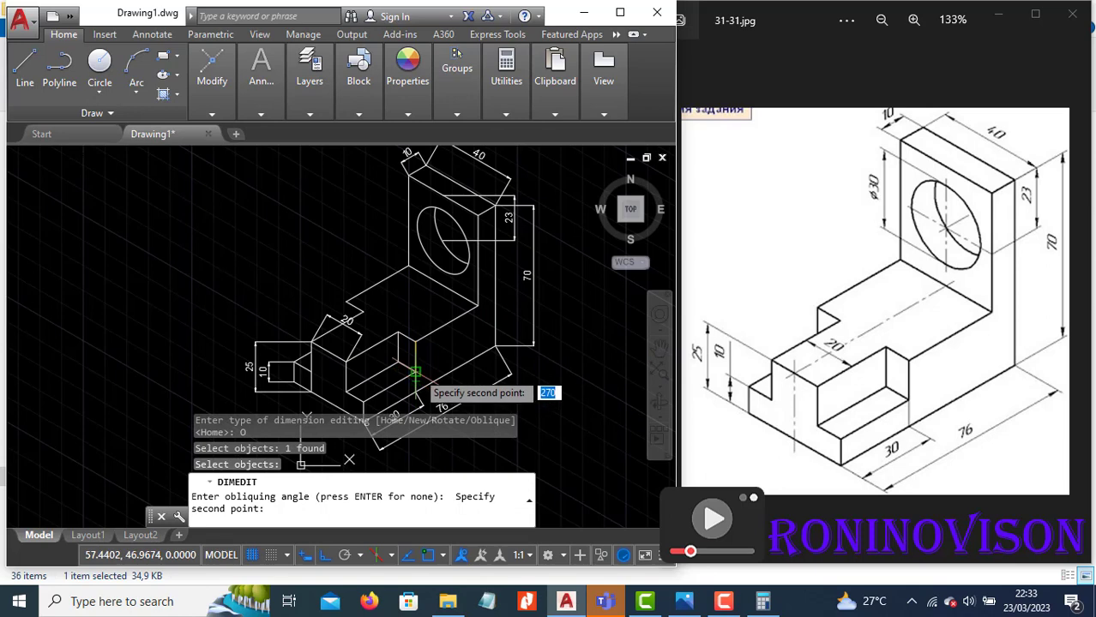
{"action": "scroll", "coordinate": [433, 403], "scroll_direction": "up", "scroll_amount": 3}
{"action": "left_click", "coordinate": [416, 424]}
Oblique the corner notch's length dimension so its extension lines follow the vertical edge beside the notch.
{"action": "key", "text": "Return"}
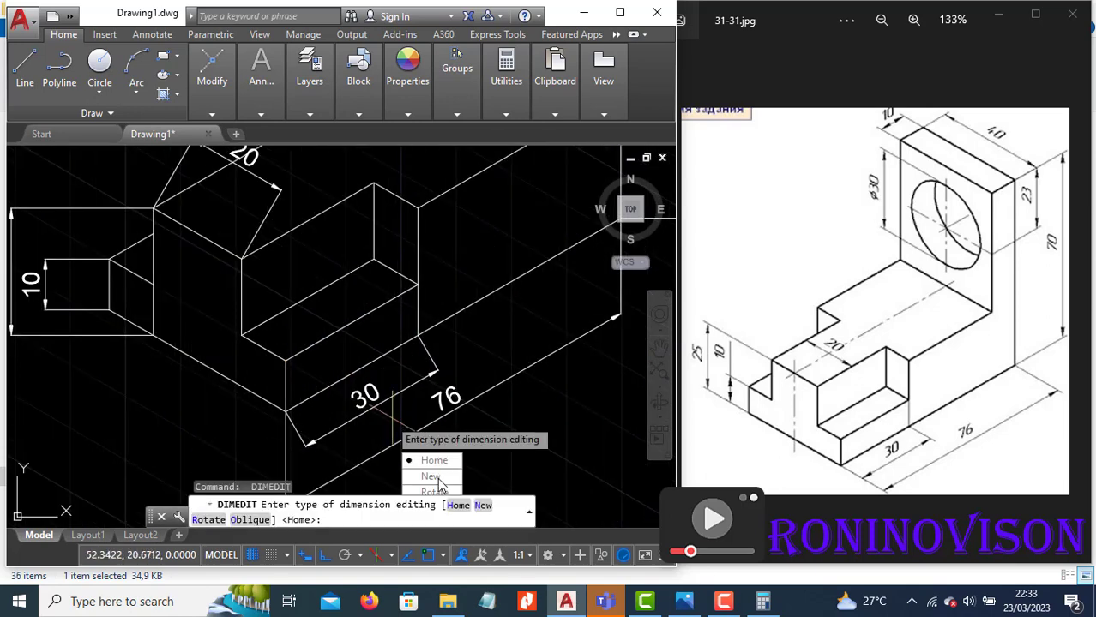
{"action": "left_click", "coordinate": [254, 521]}
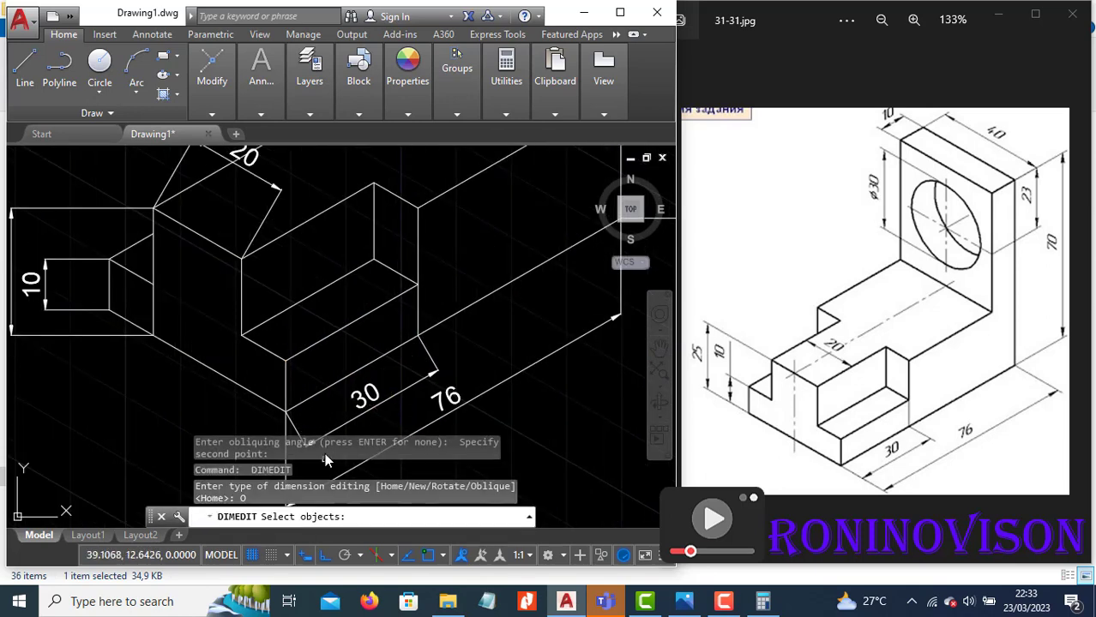
{"action": "left_click", "coordinate": [378, 403]}
{"action": "key", "text": "Return"}
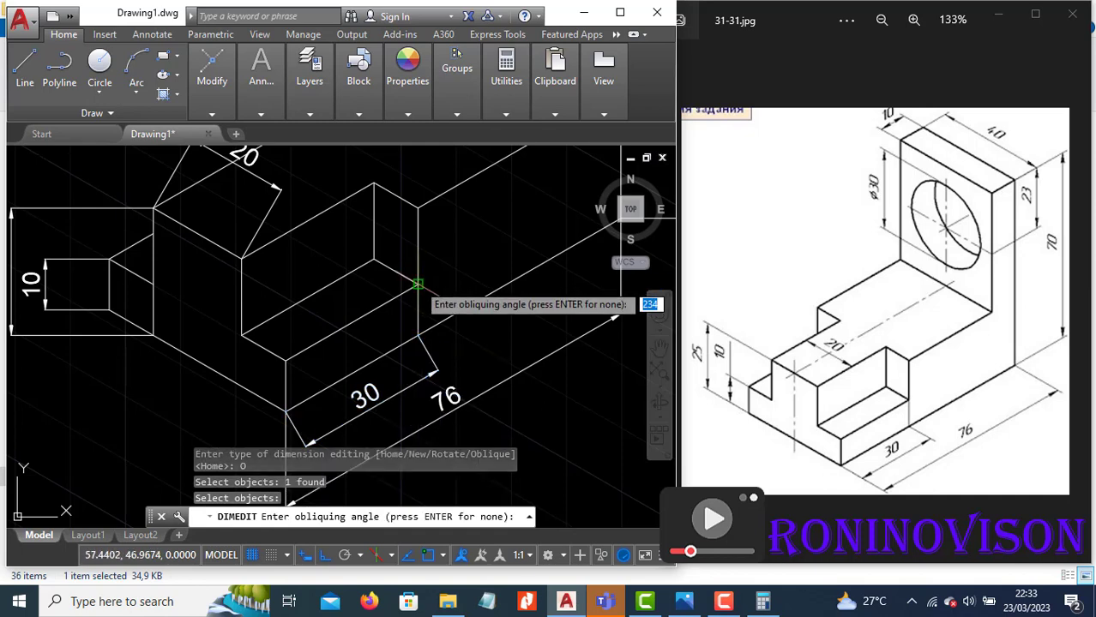
{"action": "left_click", "coordinate": [417, 285]}
{"action": "left_click", "coordinate": [418, 335]}
Oblique the raised middle block's width dimension to the direction of the block's receding top edge along the notch.
{"action": "scroll", "coordinate": [474, 371], "scroll_direction": "down", "scroll_amount": 2}
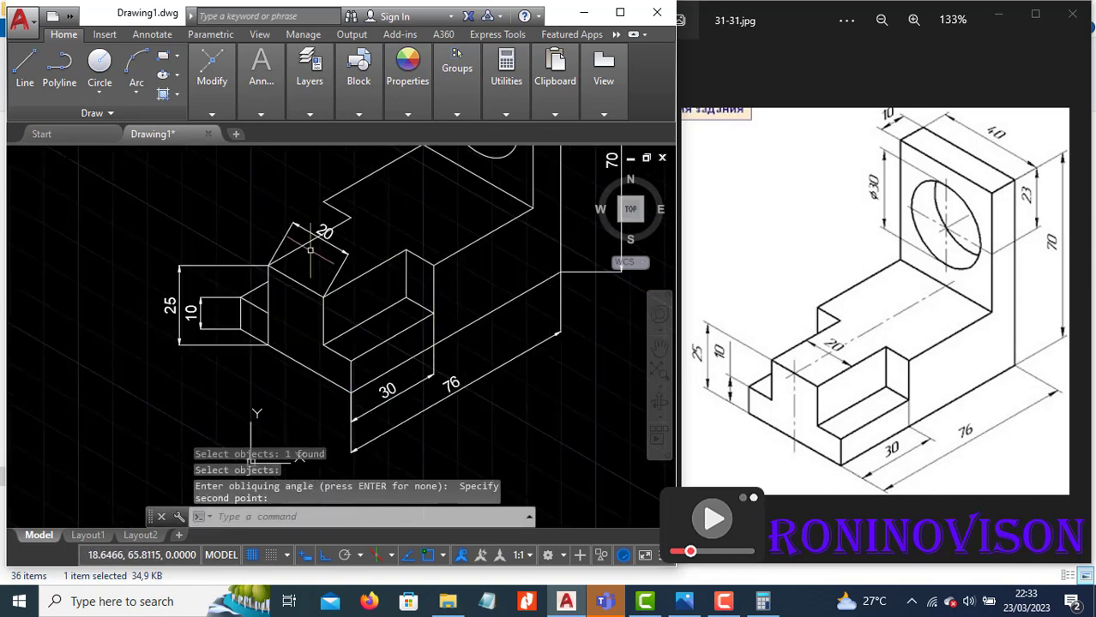
{"action": "scroll", "coordinate": [311, 249], "scroll_direction": "up", "scroll_amount": 2}
{"action": "key", "text": "Return"}
{"action": "left_click", "coordinate": [383, 347]}
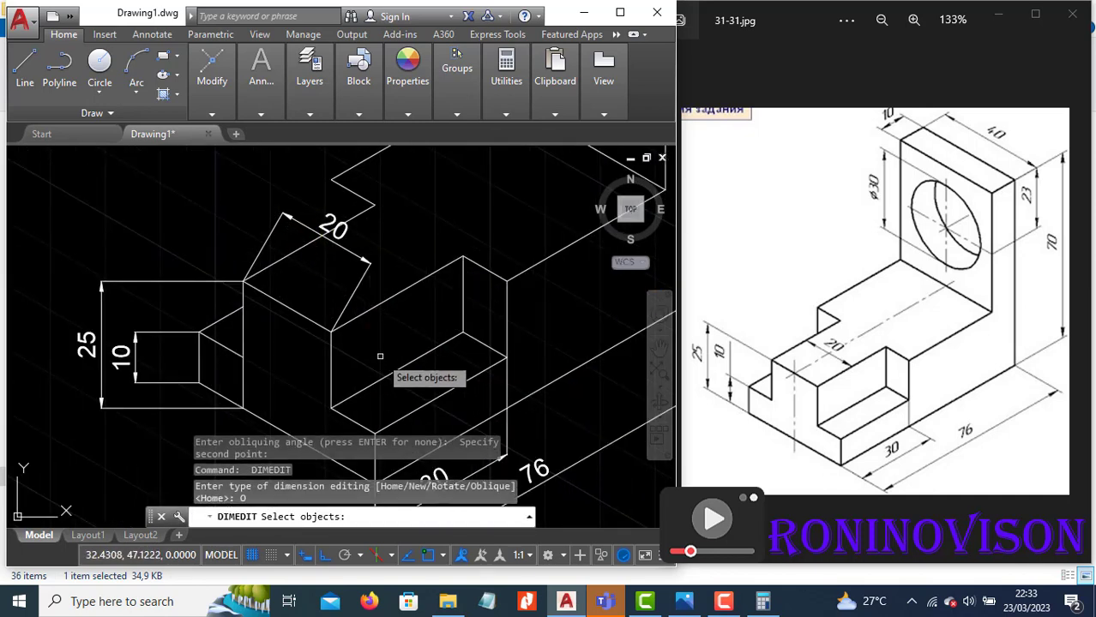
{"action": "left_click", "coordinate": [357, 295]}
{"action": "key", "text": "Return"}
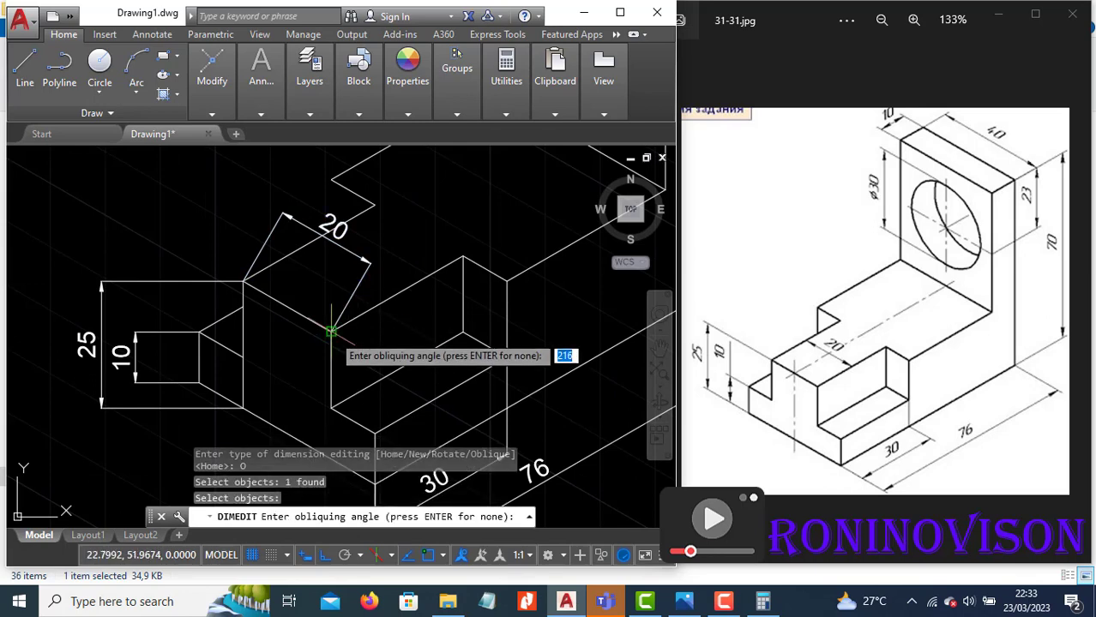
{"action": "left_click", "coordinate": [331, 330]}
{"action": "left_click", "coordinate": [463, 257]}
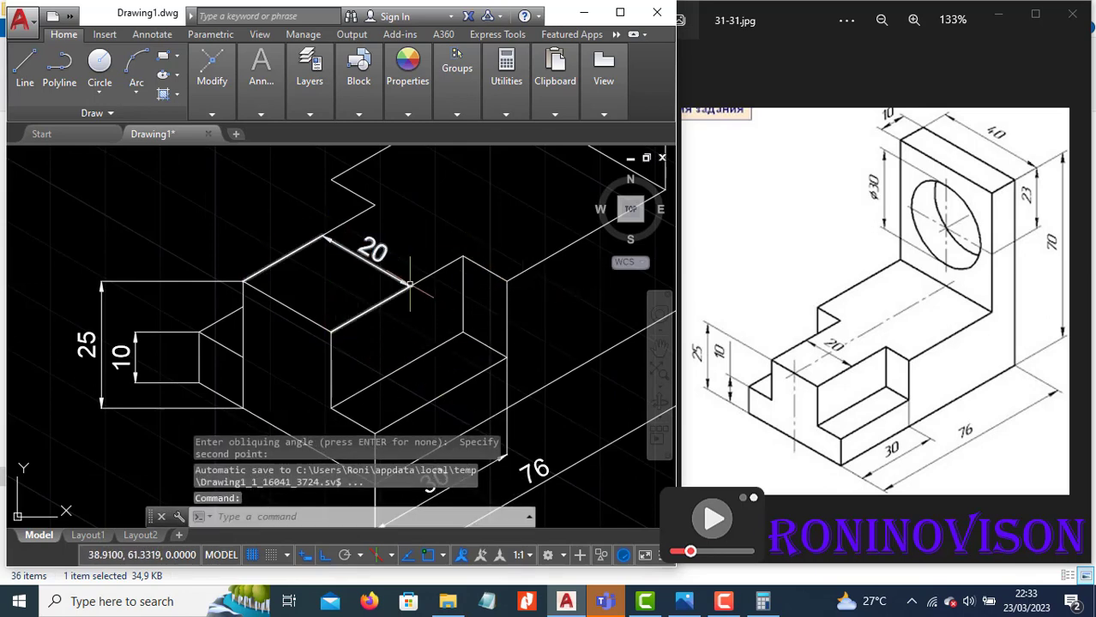
Oblique the low step's height dimension with DIMEDIT so its extension lines follow the step's isometric edge.
{"action": "key", "text": "Return"}
{"action": "left_click", "coordinate": [246, 450]}
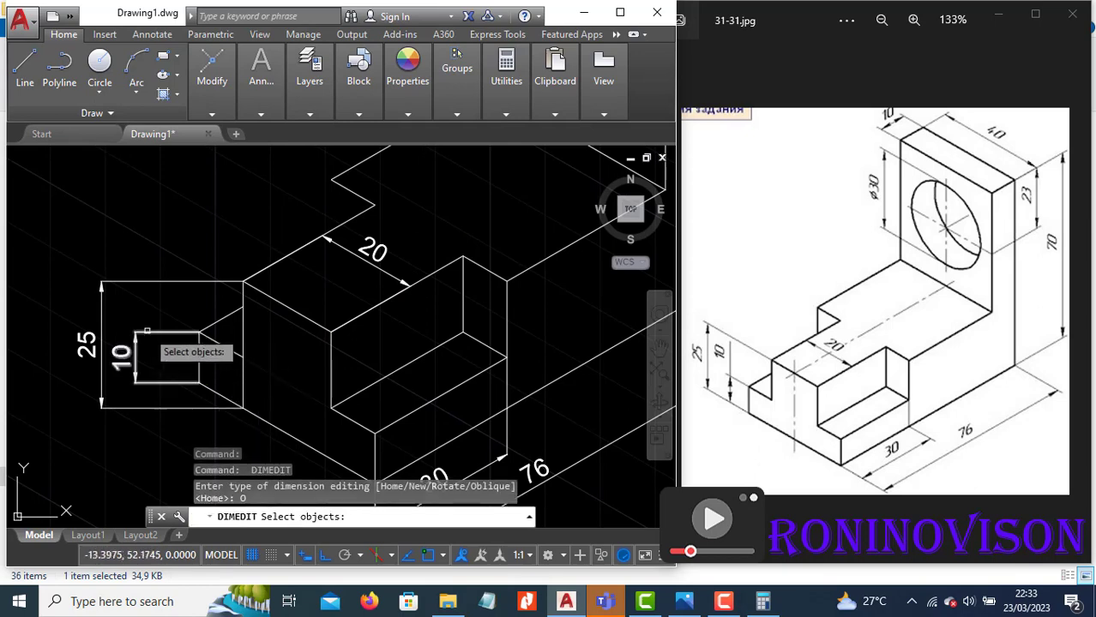
{"action": "left_click", "coordinate": [143, 334]}
{"action": "key", "text": "Return"}
{"action": "left_click", "coordinate": [225, 346]}
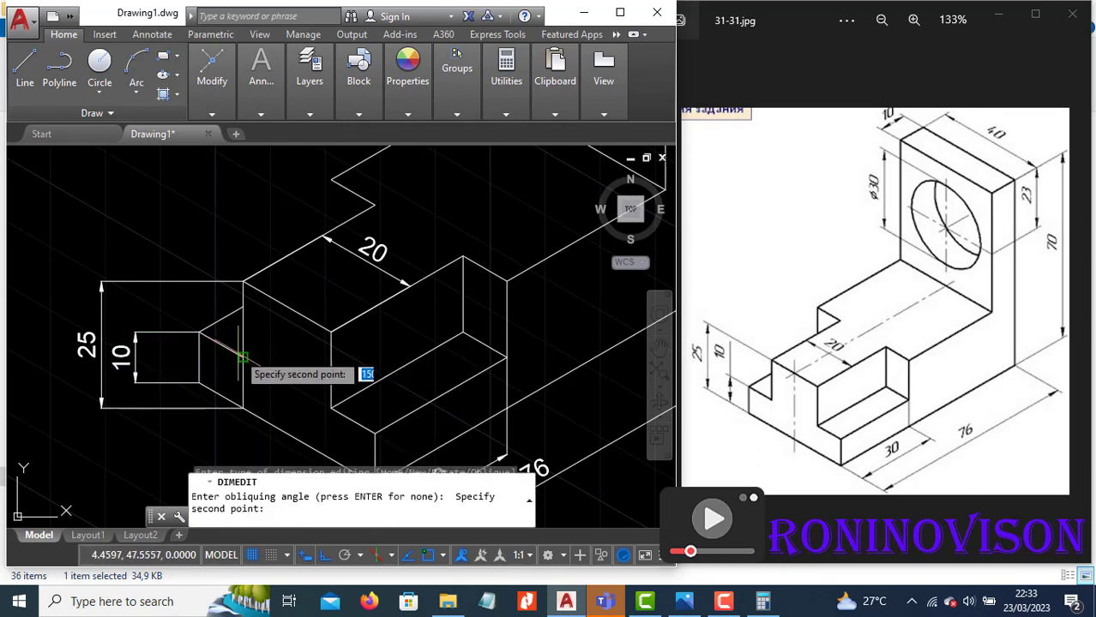
{"action": "left_click", "coordinate": [197, 315]}
Oblique the base block's height dimension, taking the angle from the two ends of the raised block's top front edge.
{"action": "key", "text": "Return"}
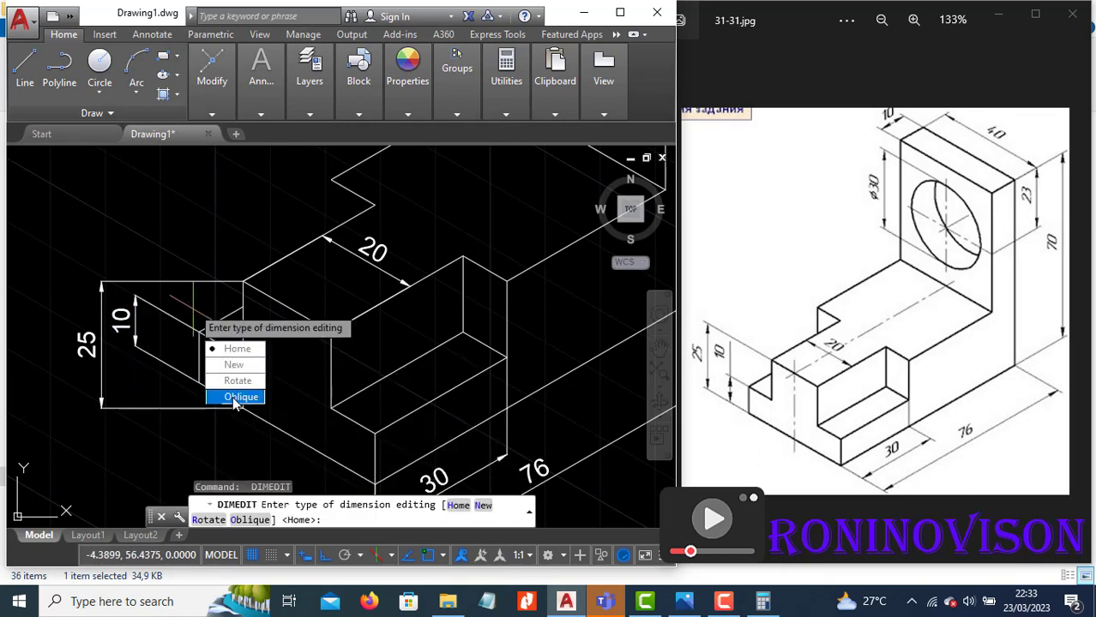
{"action": "left_click", "coordinate": [235, 397]}
{"action": "left_click", "coordinate": [193, 281]}
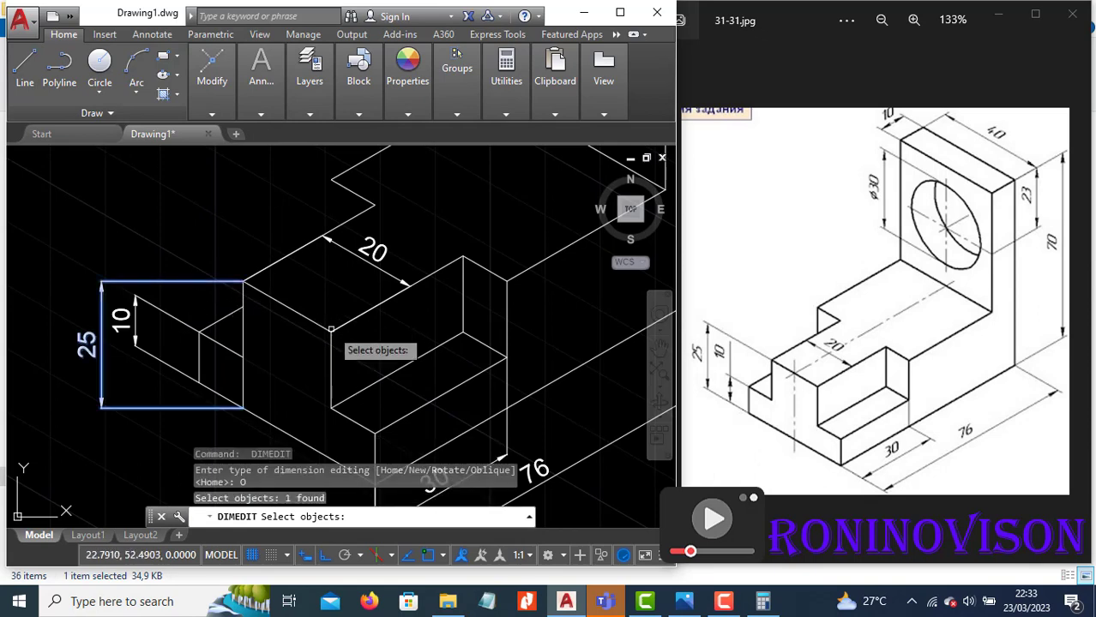
{"action": "key", "text": "Return"}
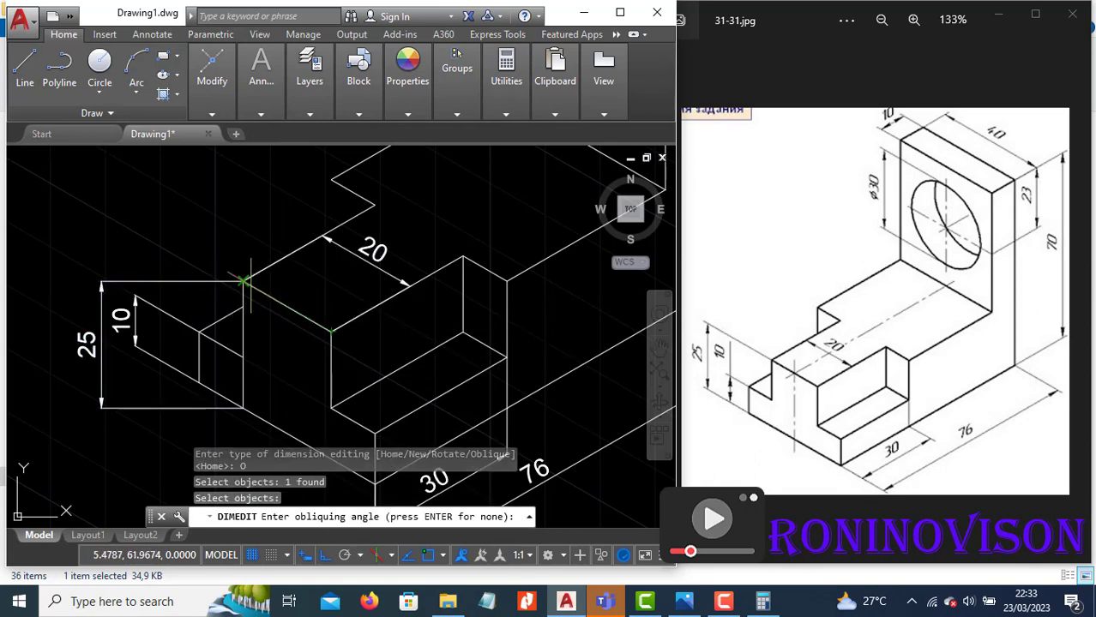
{"action": "left_click", "coordinate": [241, 282]}
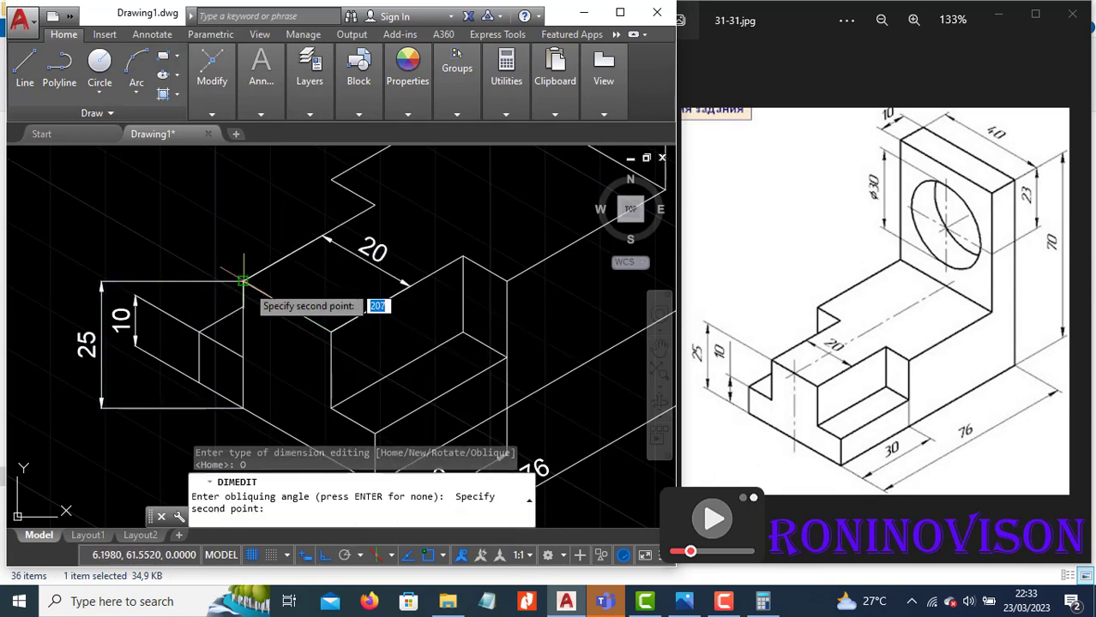
{"action": "left_click", "coordinate": [332, 334]}
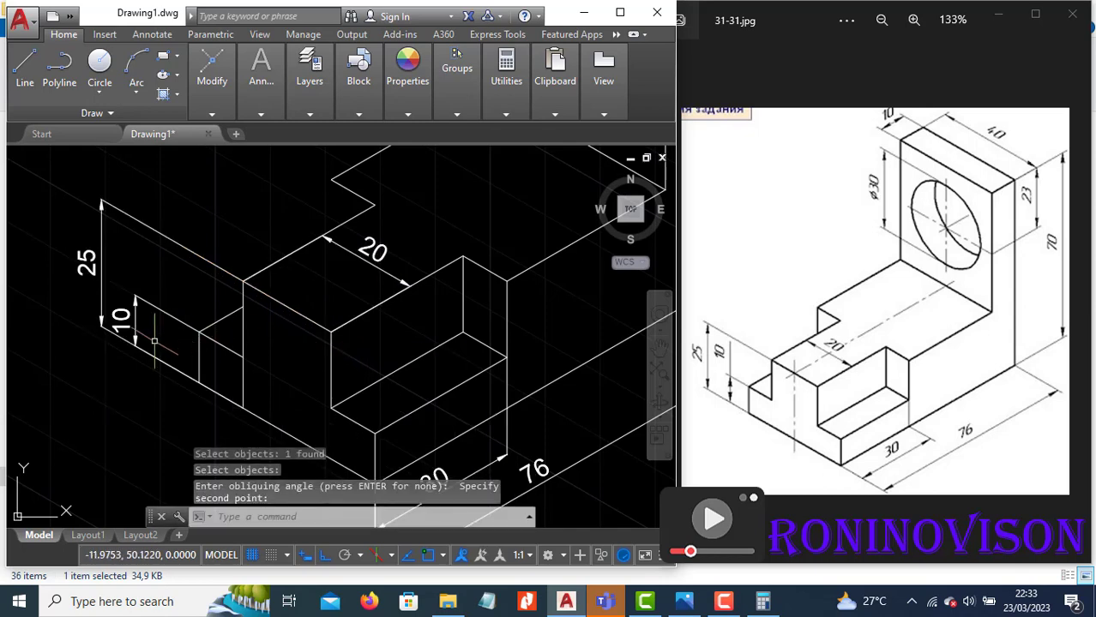
Oblique the bracket's overall height dimension, taking the angle from the upright plate's short top edge.
{"action": "scroll", "coordinate": [154, 341], "scroll_direction": "down", "scroll_amount": 4}
{"action": "scroll", "coordinate": [208, 385], "scroll_direction": "up", "scroll_amount": 3}
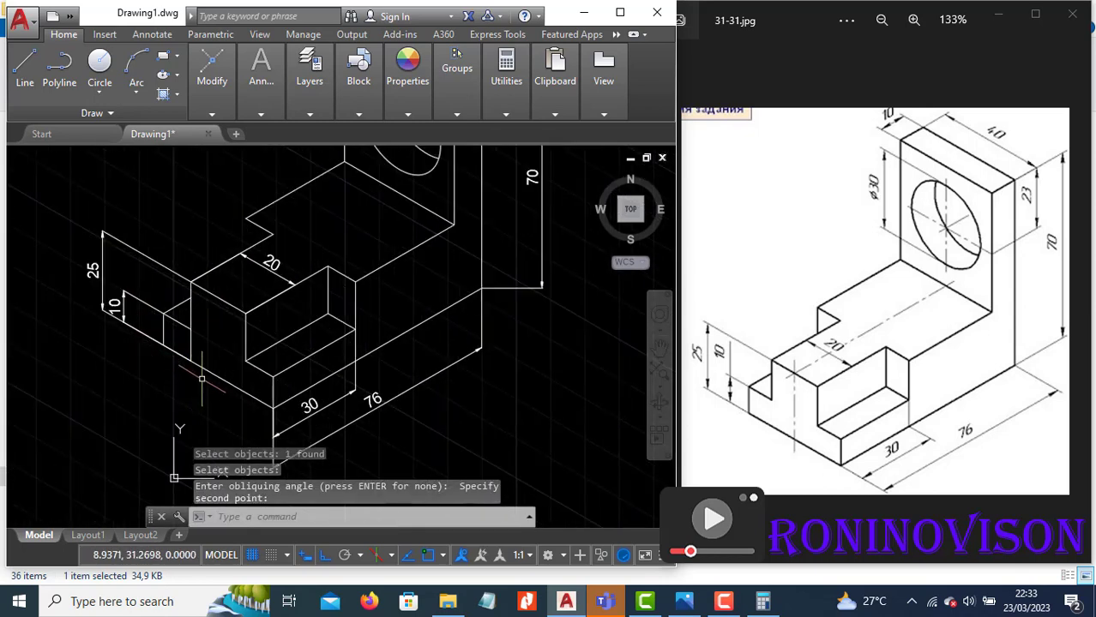
{"action": "scroll", "coordinate": [201, 378], "scroll_direction": "down", "scroll_amount": 5}
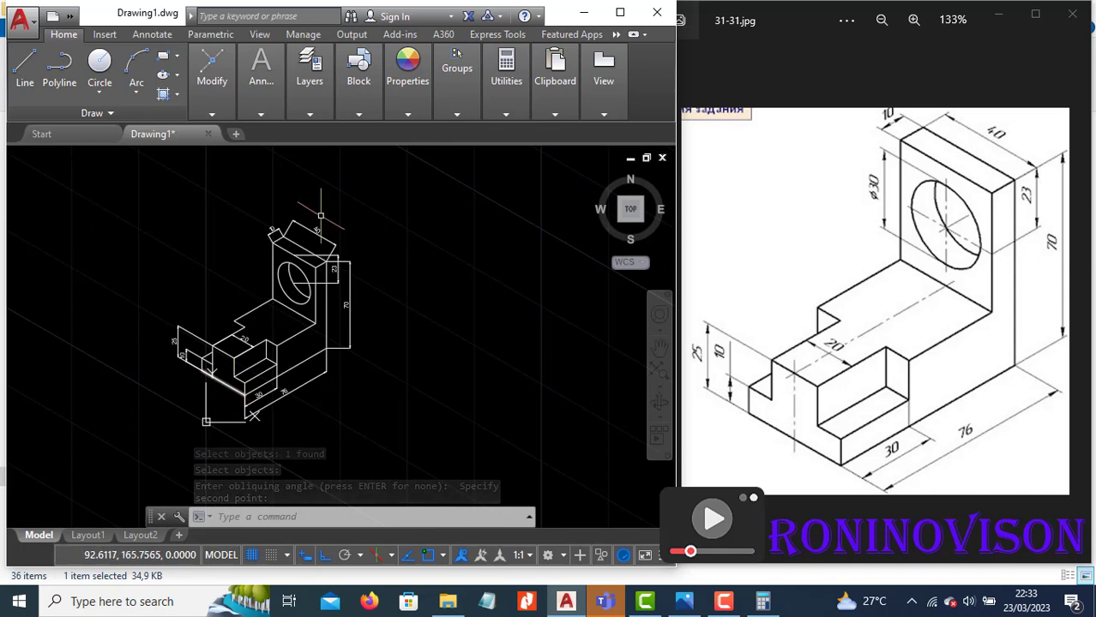
{"action": "scroll", "coordinate": [321, 217], "scroll_direction": "up", "scroll_amount": 3}
{"action": "type", "text": "dimedit"}
{"action": "key", "text": "Return"}
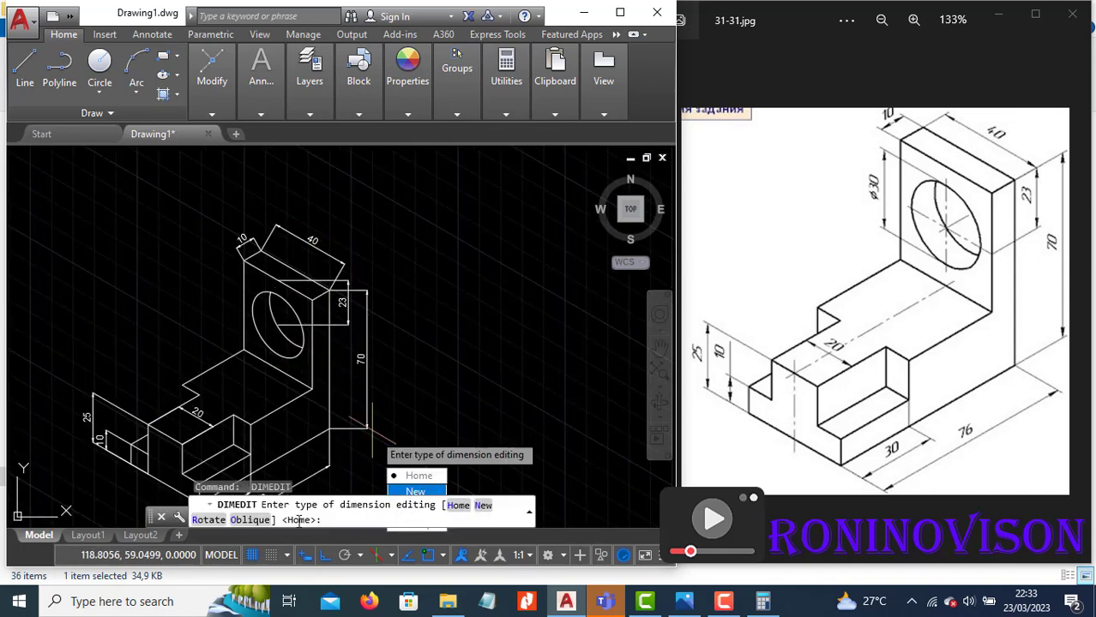
{"action": "left_click", "coordinate": [249, 520]}
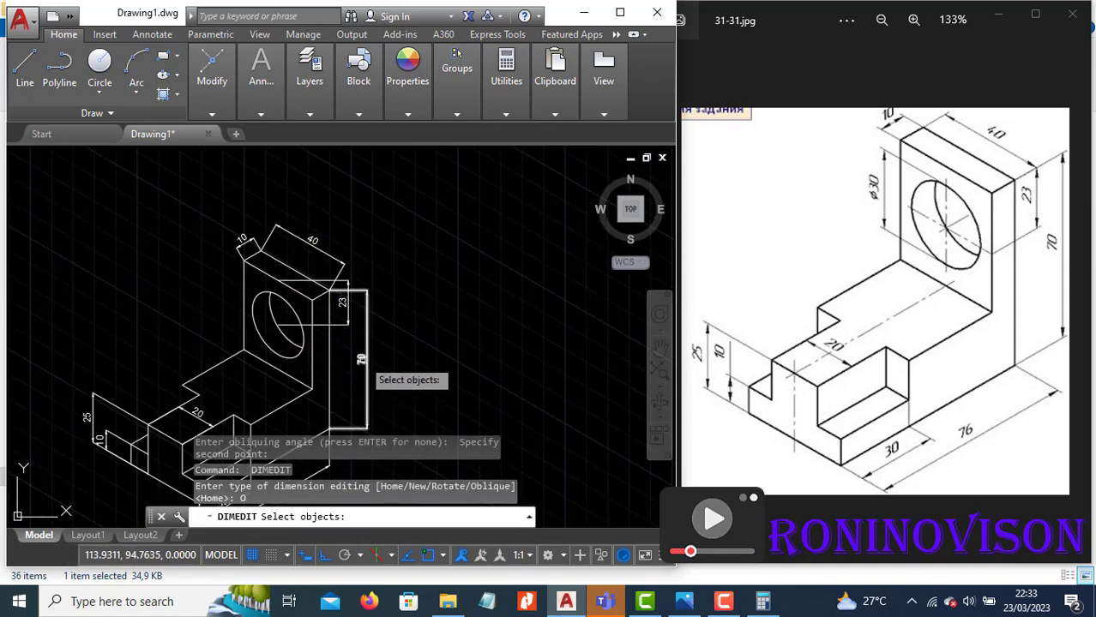
{"action": "left_click", "coordinate": [367, 364]}
{"action": "key", "text": "Return"}
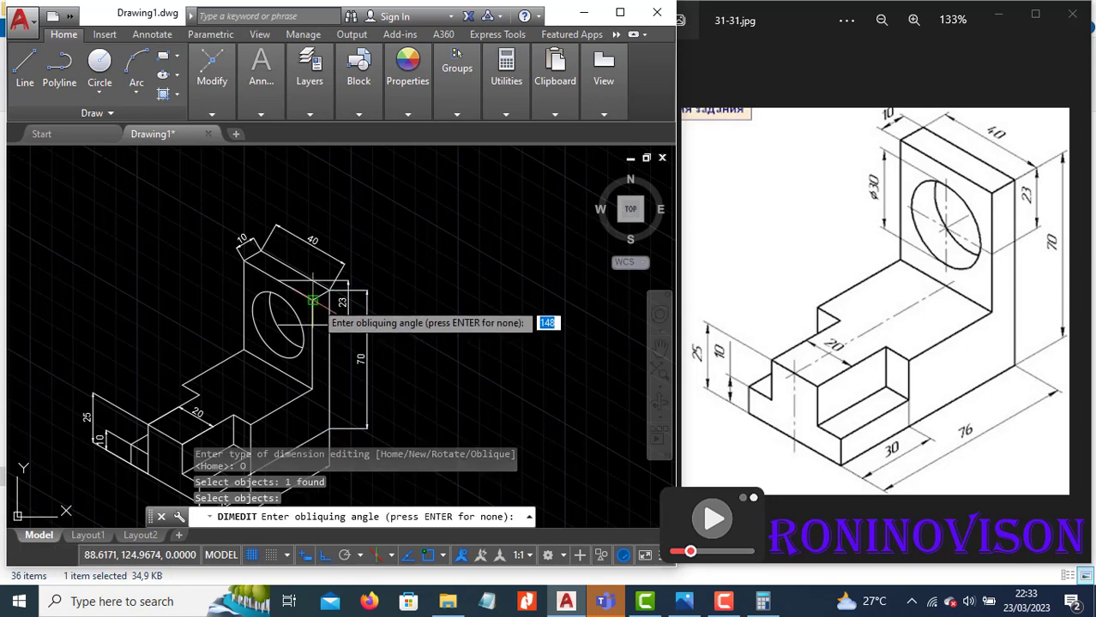
{"action": "left_click", "coordinate": [313, 301]}
{"action": "left_click", "coordinate": [327, 288]}
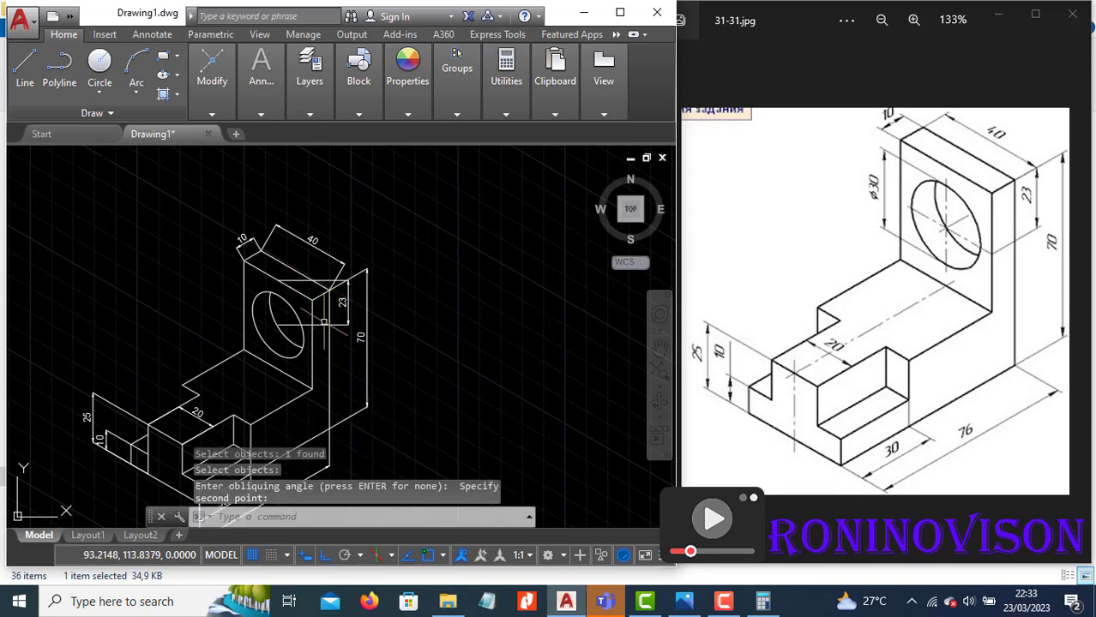
{"action": "left_click", "coordinate": [324, 324]}
{"action": "key", "text": "Return"}
{"action": "left_click", "coordinate": [398, 423]}
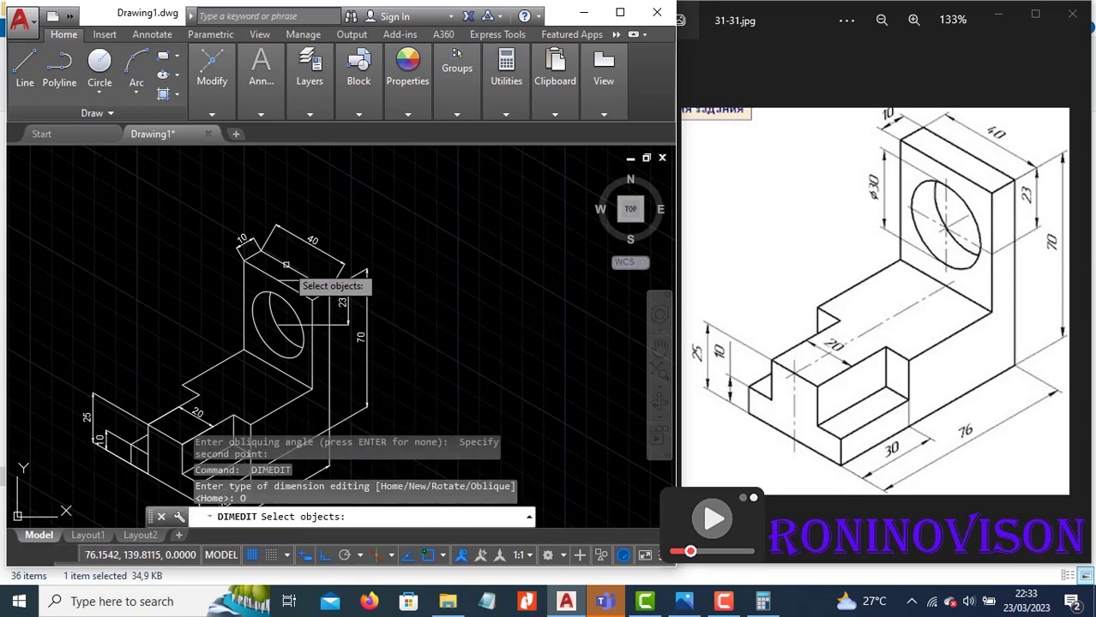
{"action": "key", "text": "Escape"}
Oblique the upright plate's width dimension to the direction of the plate's short top edge.
{"action": "left_click", "coordinate": [312, 241]}
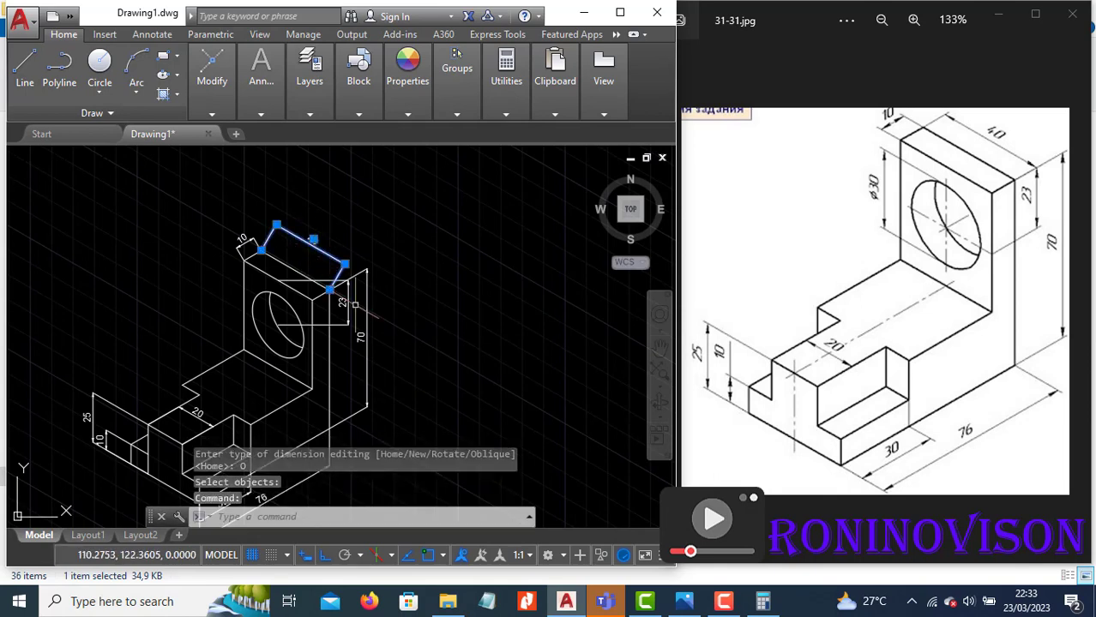
{"action": "key", "text": "Return"}
{"action": "left_click", "coordinate": [399, 417]}
{"action": "scroll", "coordinate": [315, 299], "scroll_direction": "up", "scroll_amount": 4}
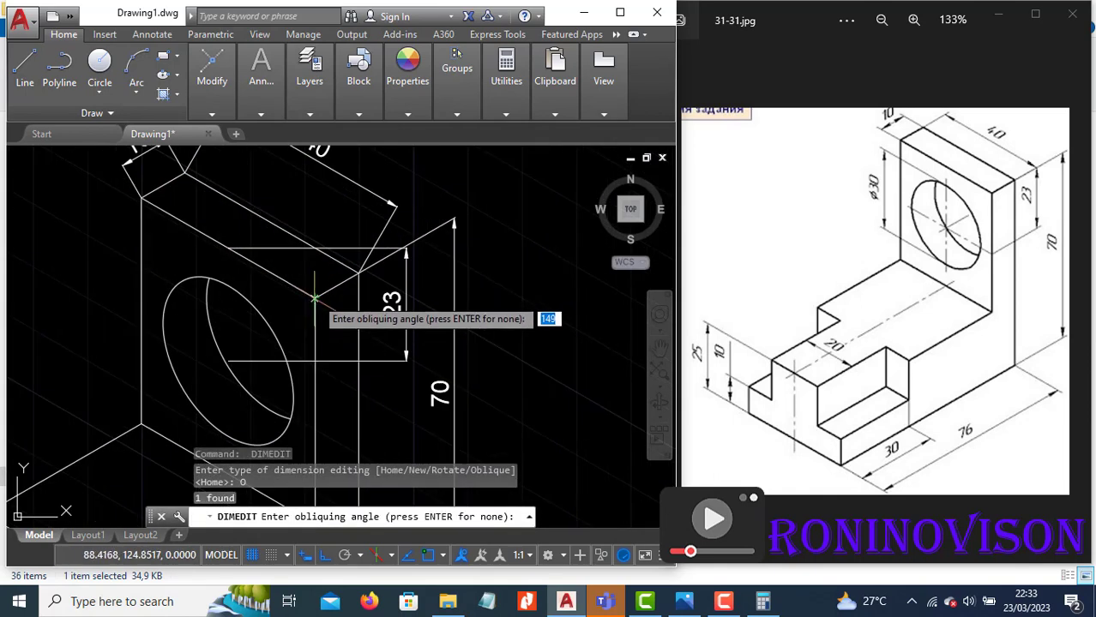
{"action": "left_click", "coordinate": [315, 298]}
{"action": "scroll", "coordinate": [360, 291], "scroll_direction": "down", "scroll_amount": 3}
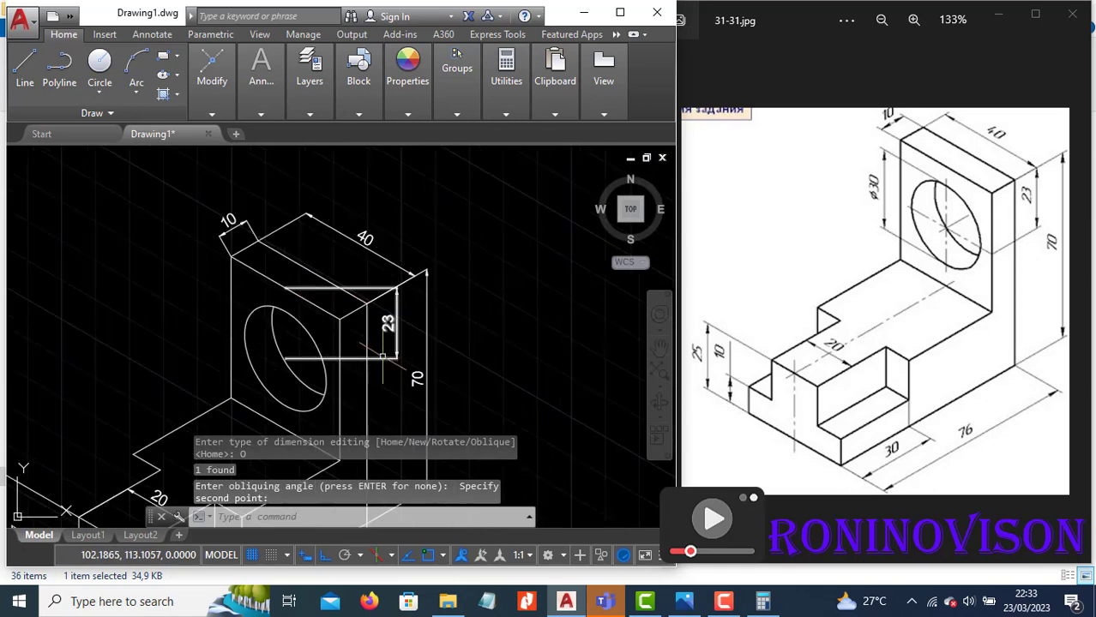
Oblique the upright plate's thickness dimension to the direction of the plate's long top front edge.
{"action": "key", "text": "Return"}
{"action": "left_click", "coordinate": [321, 330]}
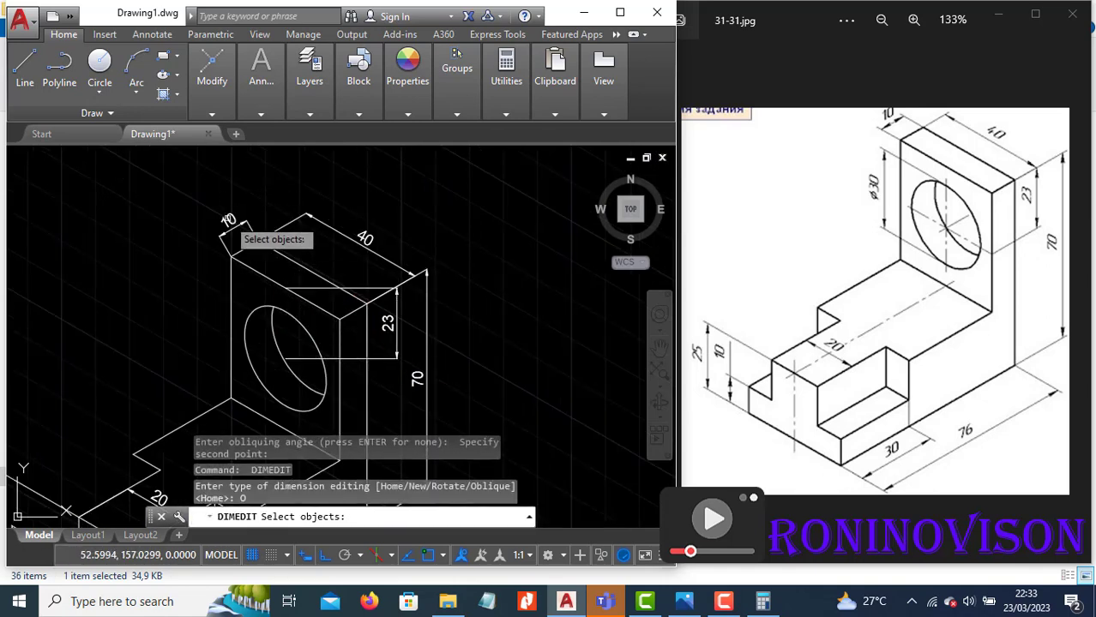
{"action": "left_click", "coordinate": [229, 219]}
{"action": "key", "text": "Return"}
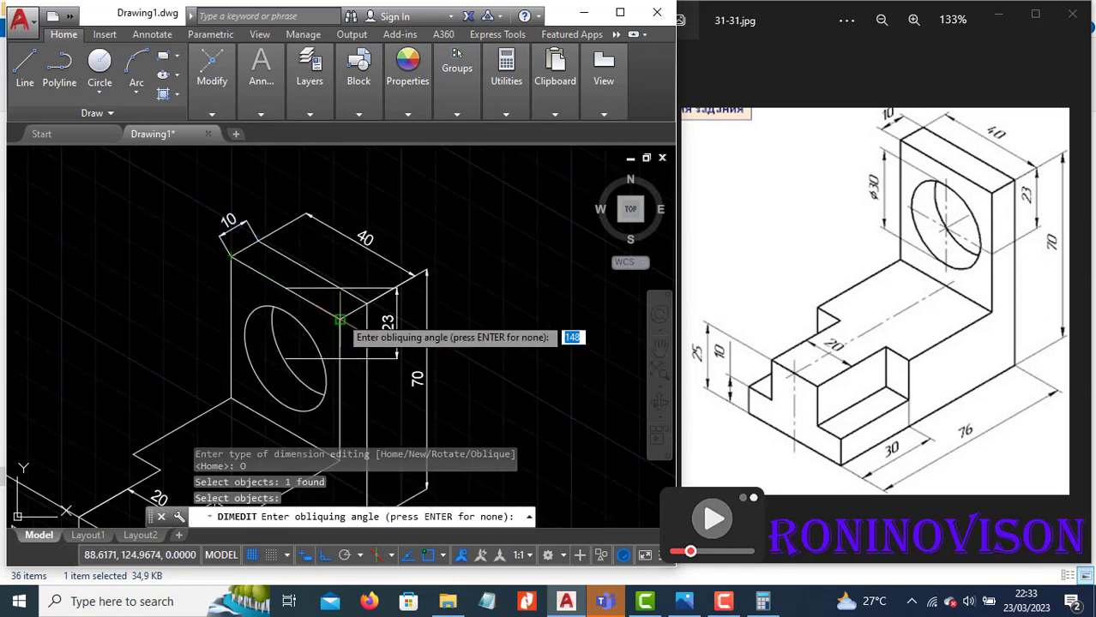
{"action": "left_click", "coordinate": [210, 243]}
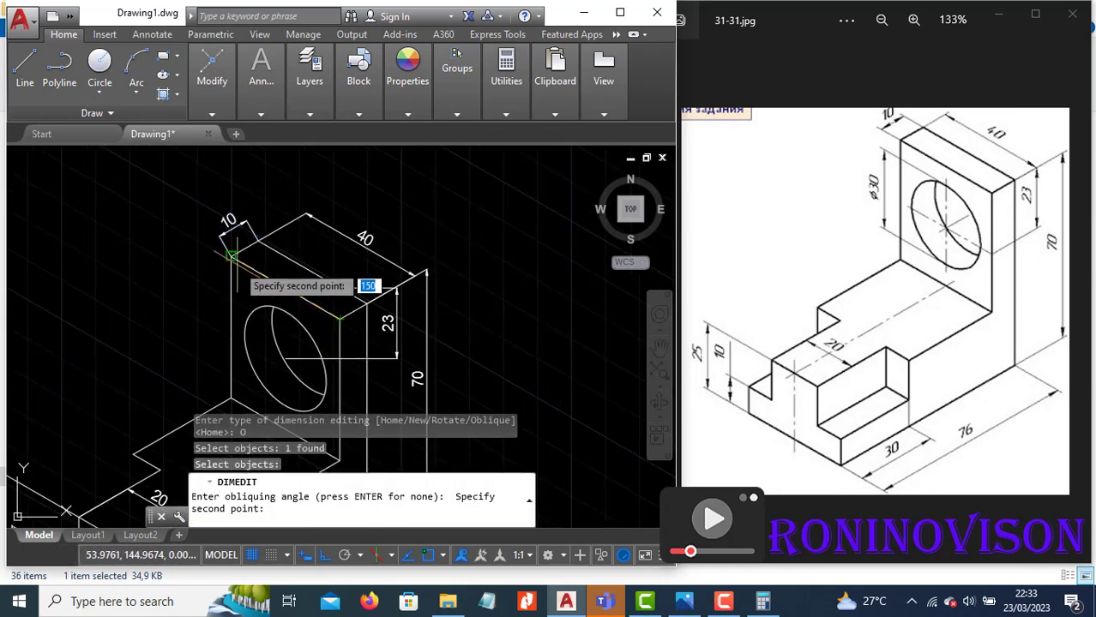
Oblique the hole-center height dimension, taking the angle from the ends of the plate's long top front edge.
{"action": "left_click", "coordinate": [394, 351]}
{"action": "key", "text": "Return"}
{"action": "left_click", "coordinate": [438, 439]}
{"action": "left_click", "coordinate": [390, 319]}
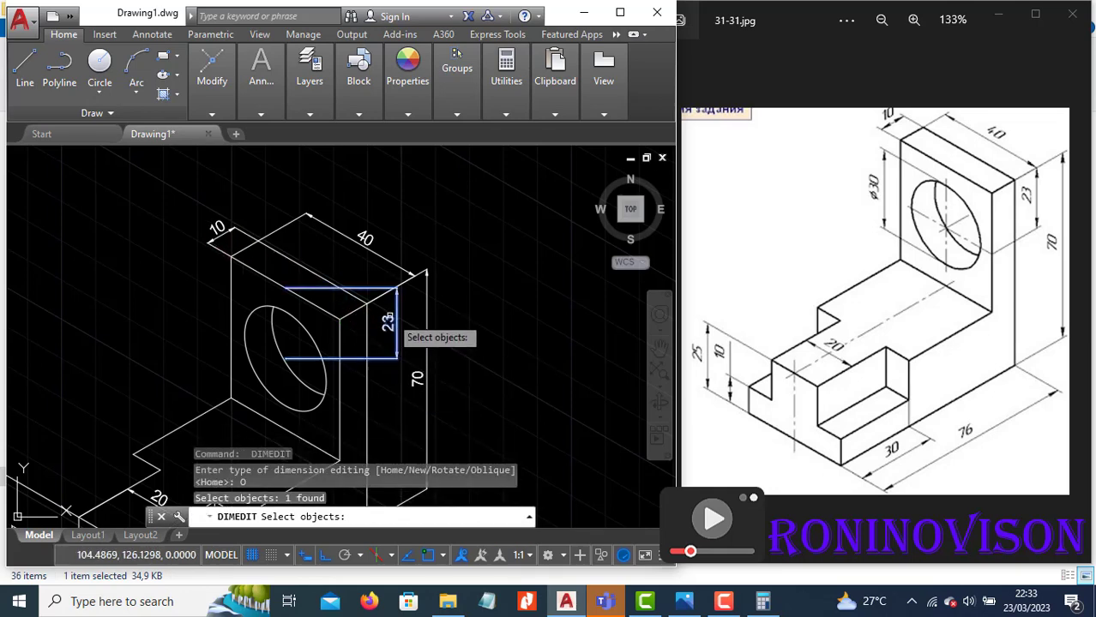
{"action": "key", "text": "Return"}
{"action": "left_click", "coordinate": [231, 256]}
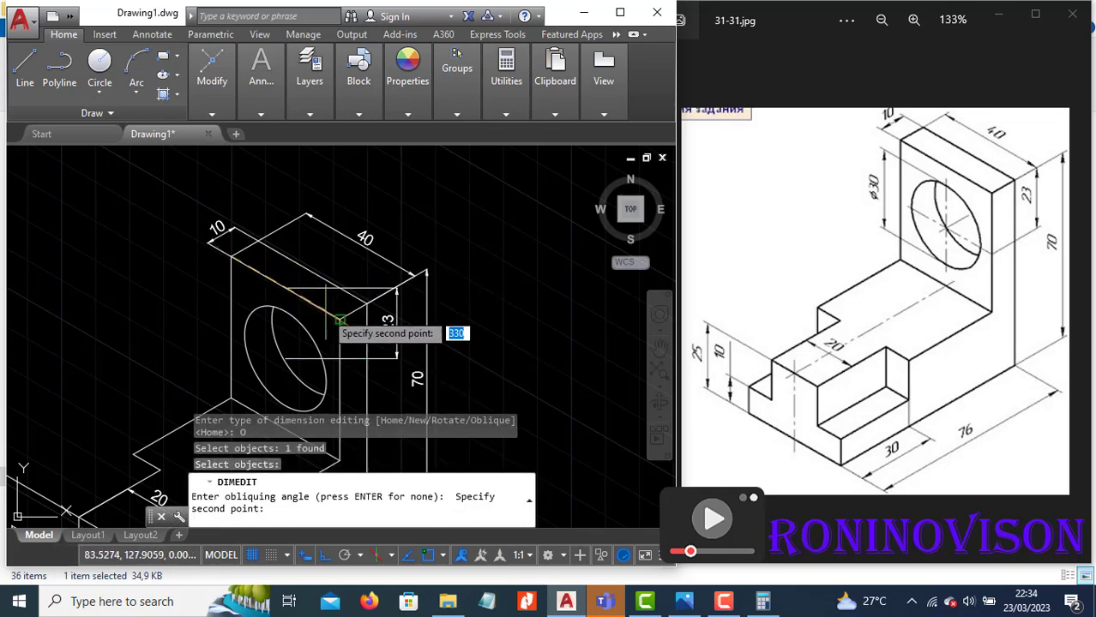
{"action": "left_click", "coordinate": [341, 320]}
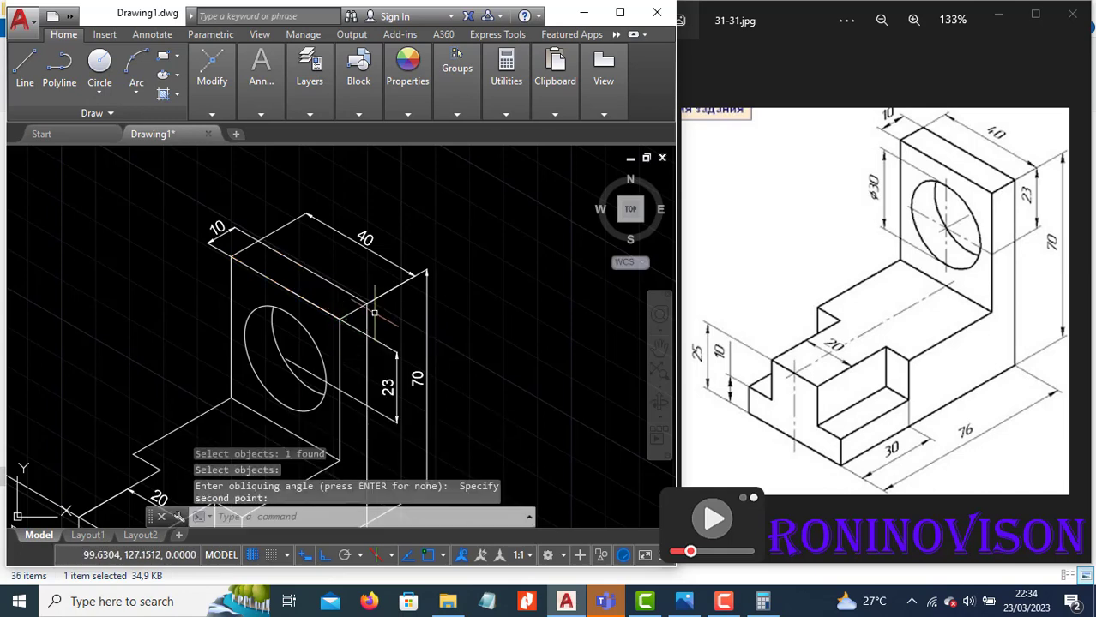
Try to oblique the hole-center height dimension along the plate's short top edge instead, and undo it.
{"action": "scroll", "coordinate": [411, 314], "scroll_direction": "down", "scroll_amount": 3}
{"action": "scroll", "coordinate": [412, 343], "scroll_direction": "up", "scroll_amount": 3}
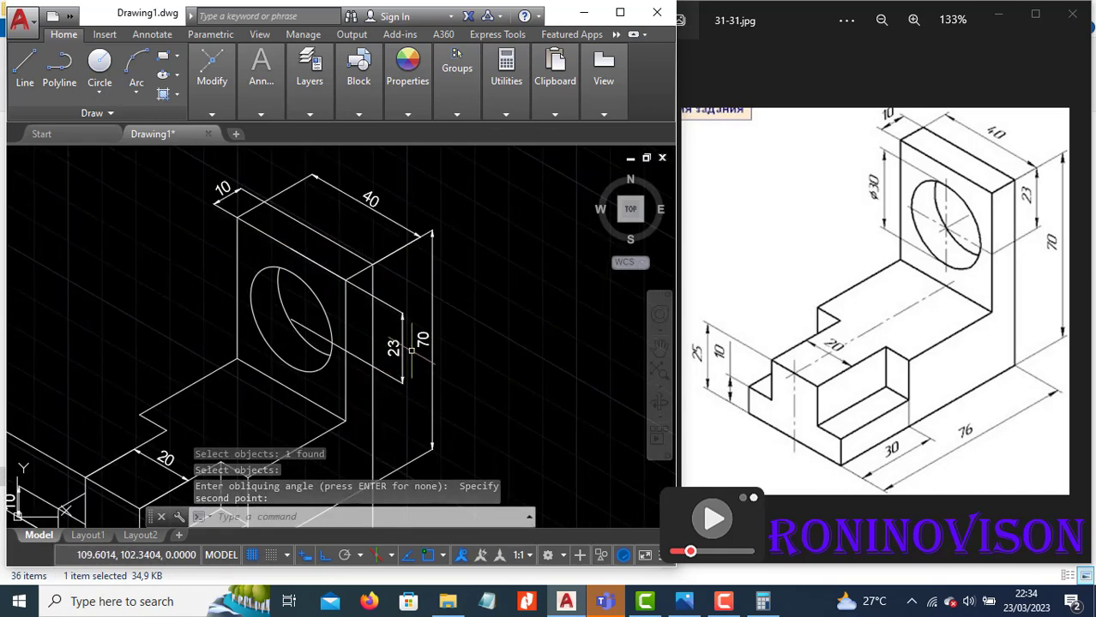
{"action": "left_click", "coordinate": [403, 348]}
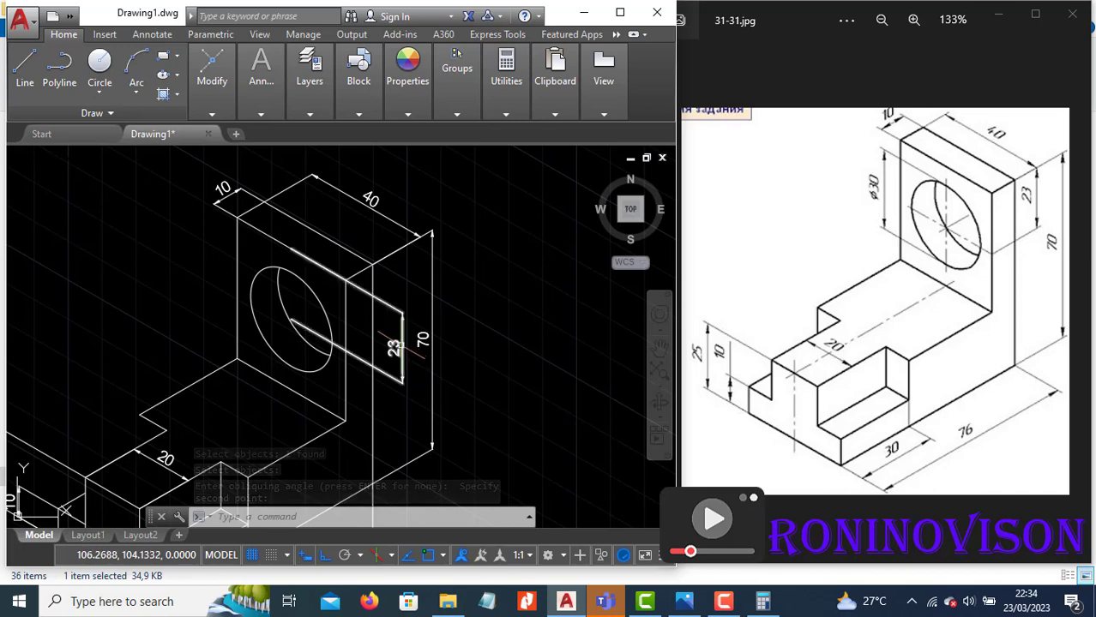
{"action": "type", "text": "dimedit"}
{"action": "key", "text": "Return"}
{"action": "left_click", "coordinate": [467, 448]}
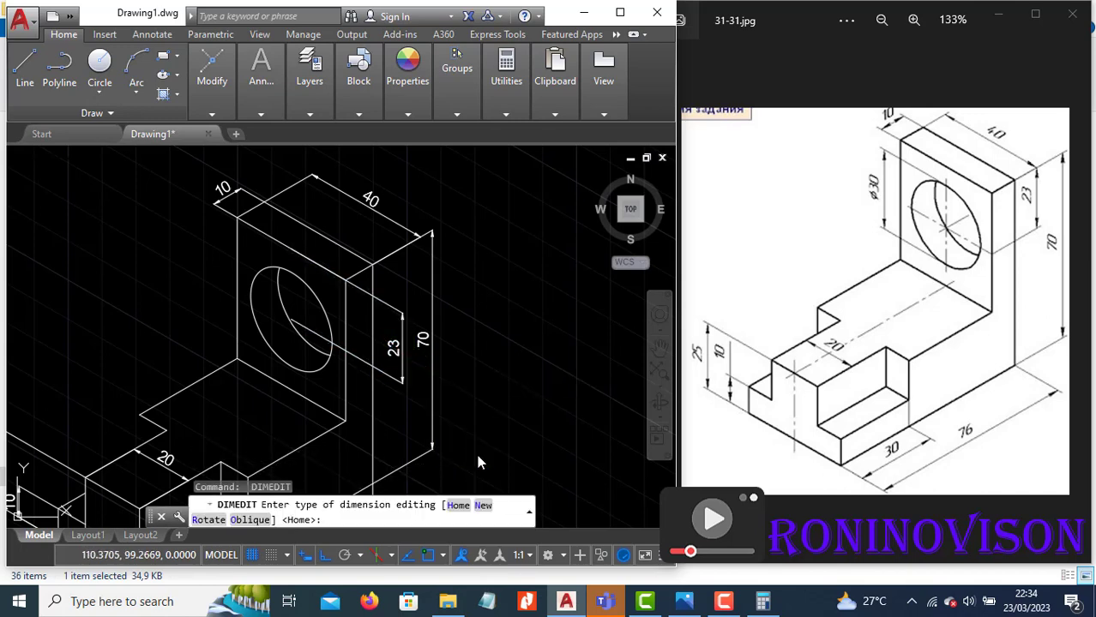
{"action": "left_click", "coordinate": [346, 279]}
{"action": "left_click", "coordinate": [373, 259]}
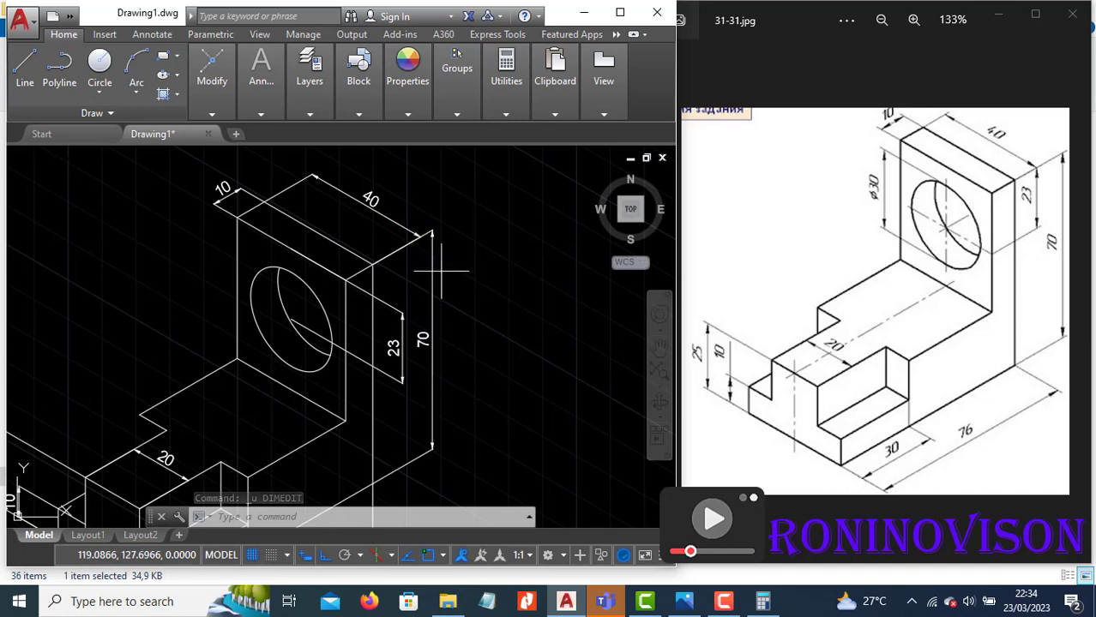
Stretch the overall height dimension inward so its upper end meets the end of the plate's width dimension.
{"action": "left_click", "coordinate": [423, 243]}
{"action": "left_click", "coordinate": [432, 230]}
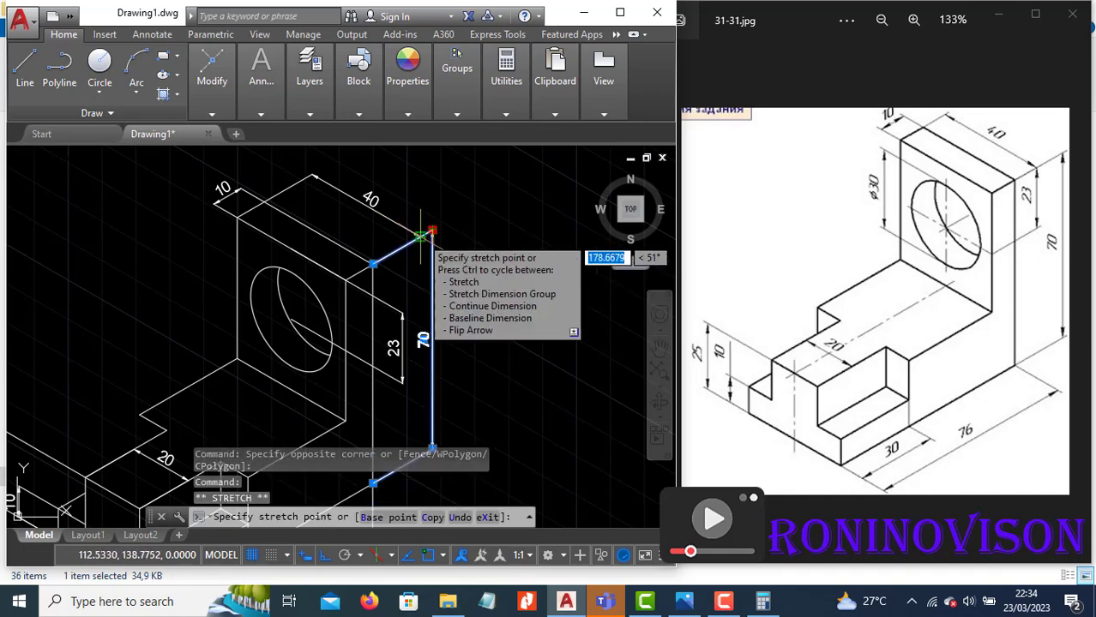
{"action": "key", "text": "Escape"}
Stretch the low step's height dimension along its isometric extension lines so it sits closer to the step.
{"action": "scroll", "coordinate": [538, 244], "scroll_direction": "down", "scroll_amount": 4}
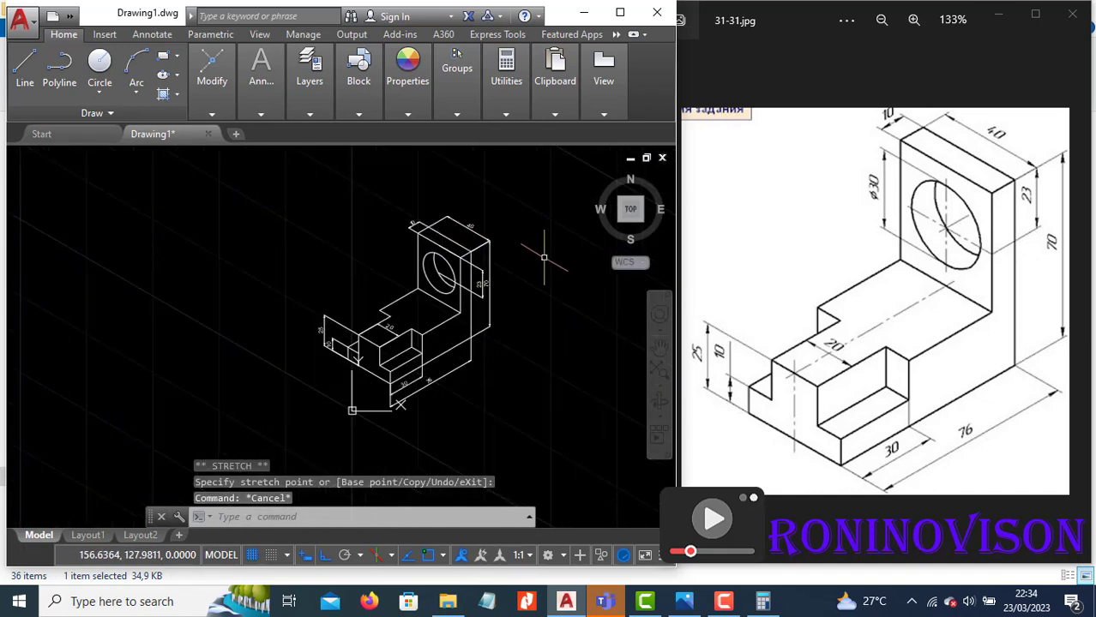
{"action": "scroll", "coordinate": [476, 406], "scroll_direction": "up", "scroll_amount": 4}
{"action": "scroll", "coordinate": [375, 401], "scroll_direction": "down", "scroll_amount": 2}
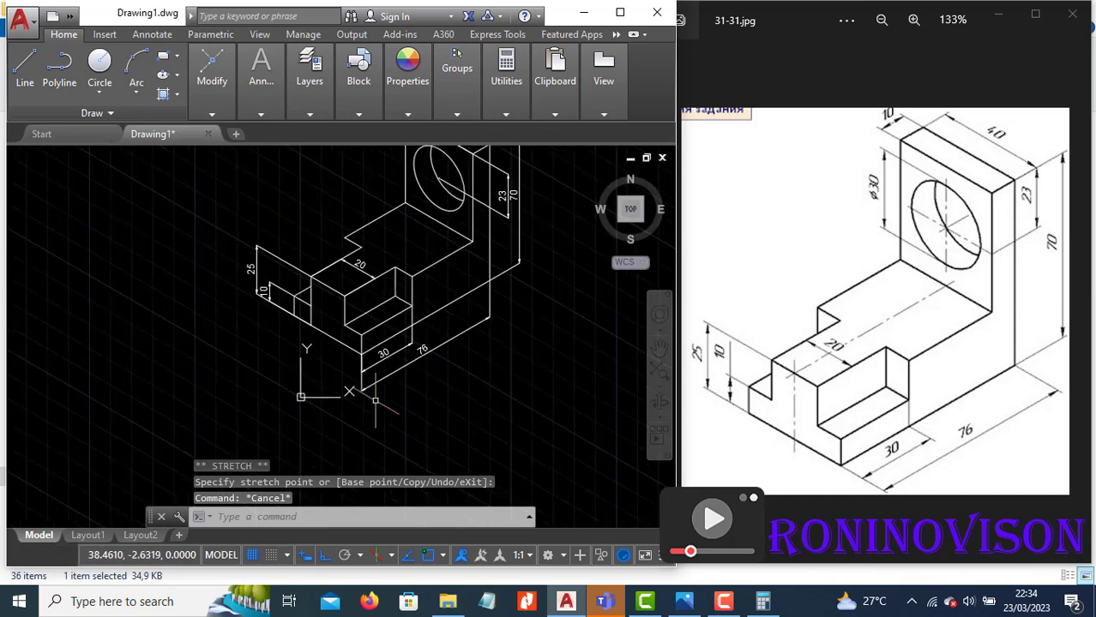
{"action": "scroll", "coordinate": [261, 284], "scroll_direction": "up", "scroll_amount": 4}
{"action": "left_click", "coordinate": [266, 257]}
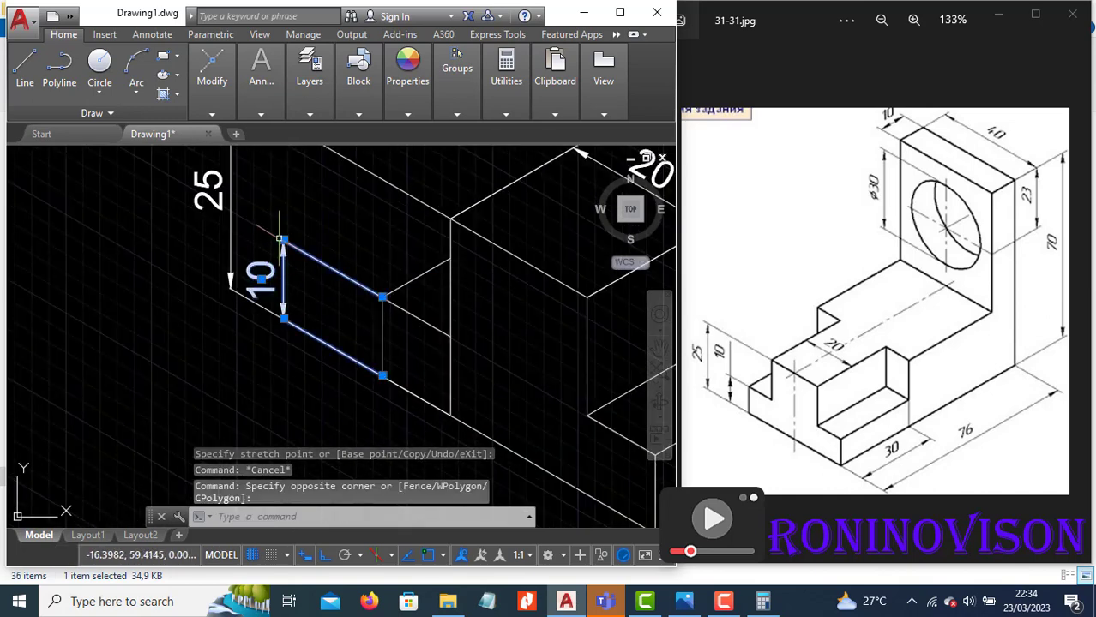
{"action": "left_click", "coordinate": [283, 240]}
{"action": "left_click", "coordinate": [332, 268]}
Stretch the base block's height dimension inward along its extension lines, keeping it outside the step's height dimension.
{"action": "left_click", "coordinate": [251, 198]}
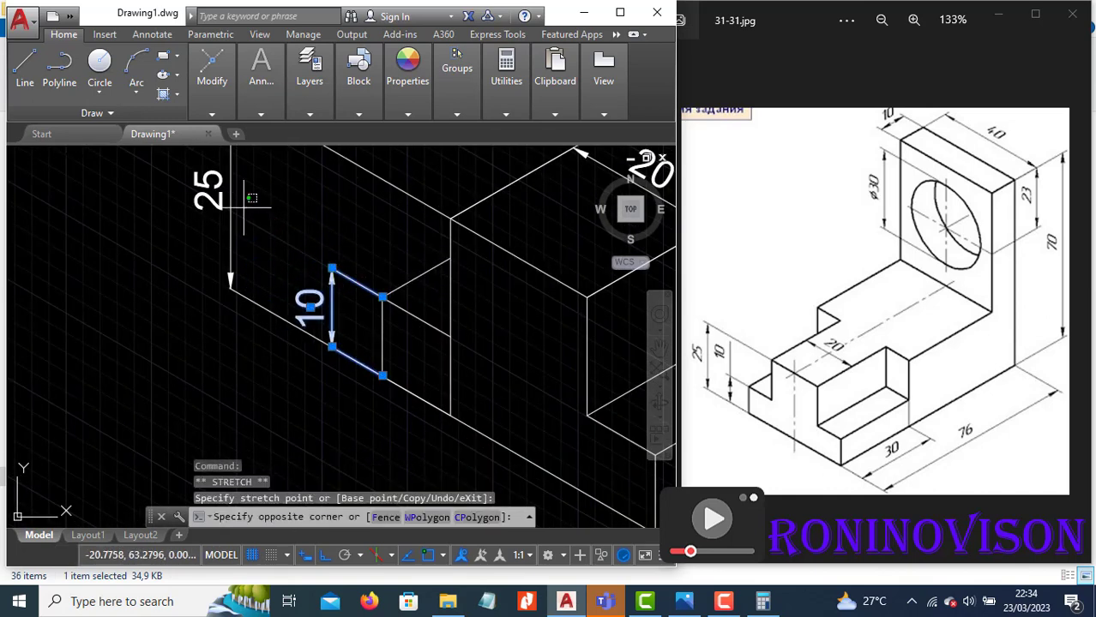
{"action": "left_click", "coordinate": [187, 222]}
{"action": "scroll", "coordinate": [356, 322], "scroll_direction": "down", "scroll_amount": 2}
{"action": "left_click", "coordinate": [278, 178]}
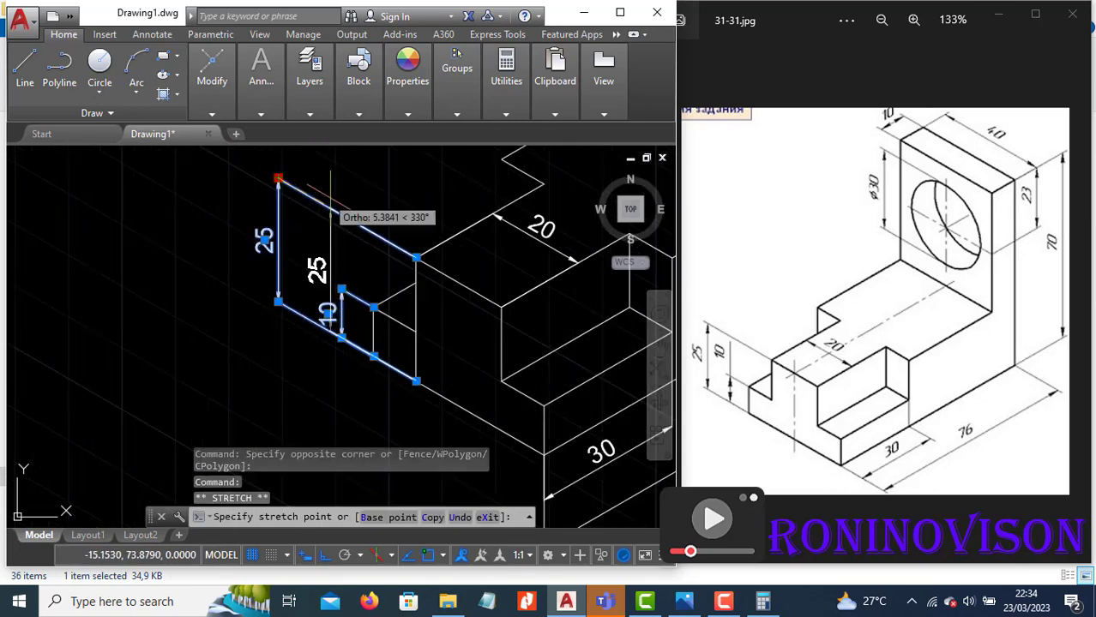
{"action": "scroll", "coordinate": [311, 205], "scroll_direction": "up", "scroll_amount": 3}
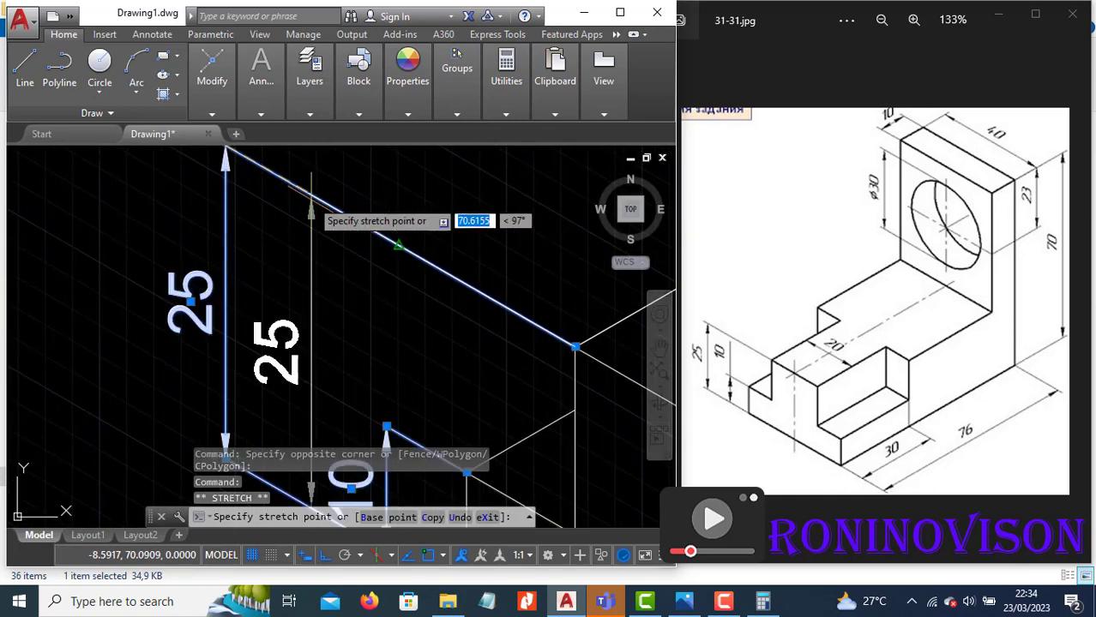
{"action": "scroll", "coordinate": [312, 204], "scroll_direction": "down", "scroll_amount": 5}
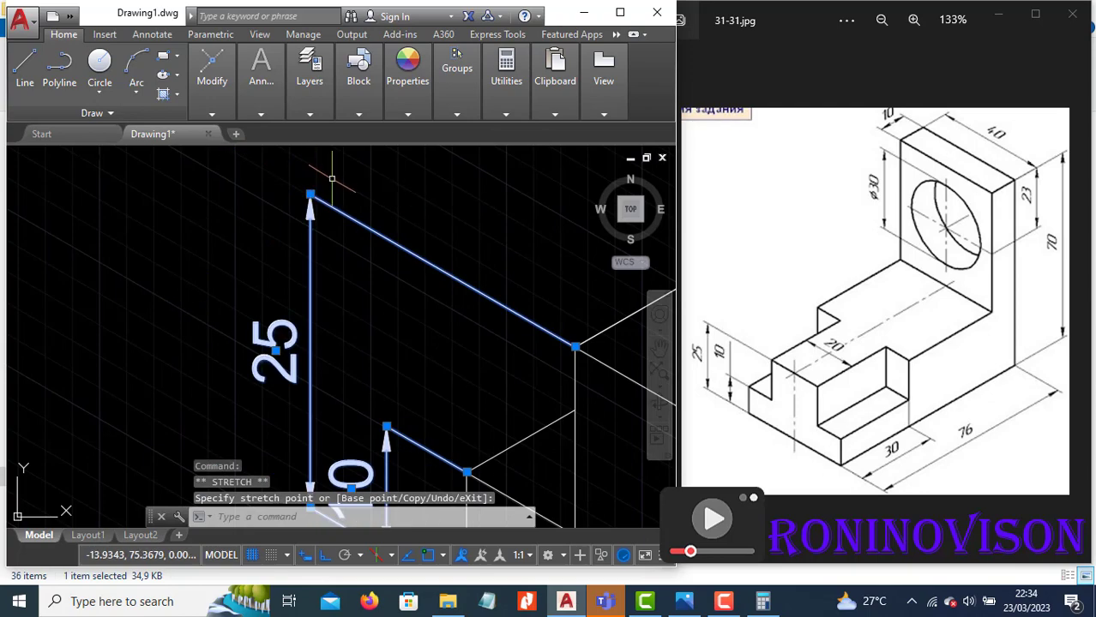
Set the color of the overall height dimension and the upright plate's width dimension to Red.
{"action": "key", "text": "Escape"}
{"action": "scroll", "coordinate": [401, 352], "scroll_direction": "down", "scroll_amount": 2}
{"action": "scroll", "coordinate": [401, 352], "scroll_direction": "up", "scroll_amount": 3}
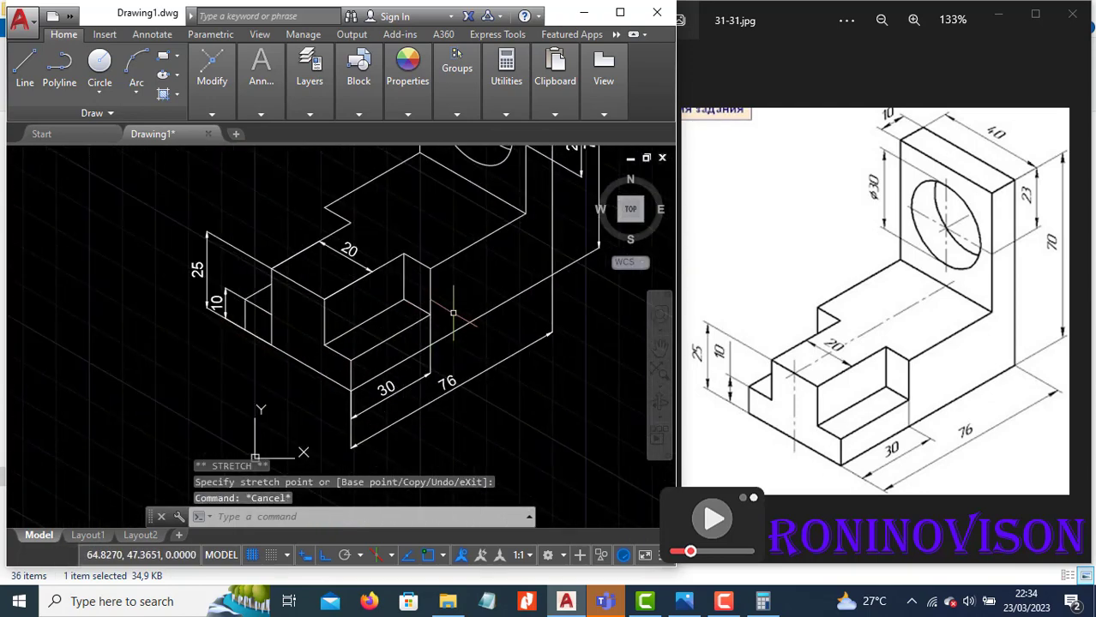
{"action": "scroll", "coordinate": [428, 387], "scroll_direction": "down", "scroll_amount": 4}
{"action": "scroll", "coordinate": [463, 291], "scroll_direction": "up", "scroll_amount": 2}
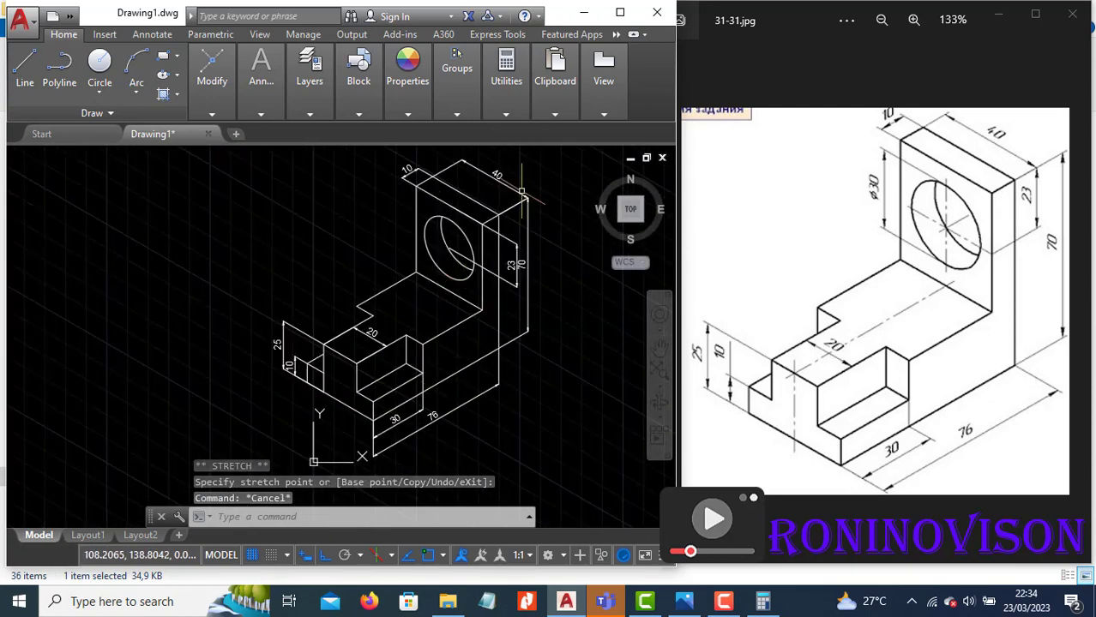
{"action": "left_click", "coordinate": [521, 196]}
{"action": "left_click", "coordinate": [455, 343]}
{"action": "left_click", "coordinate": [408, 90]}
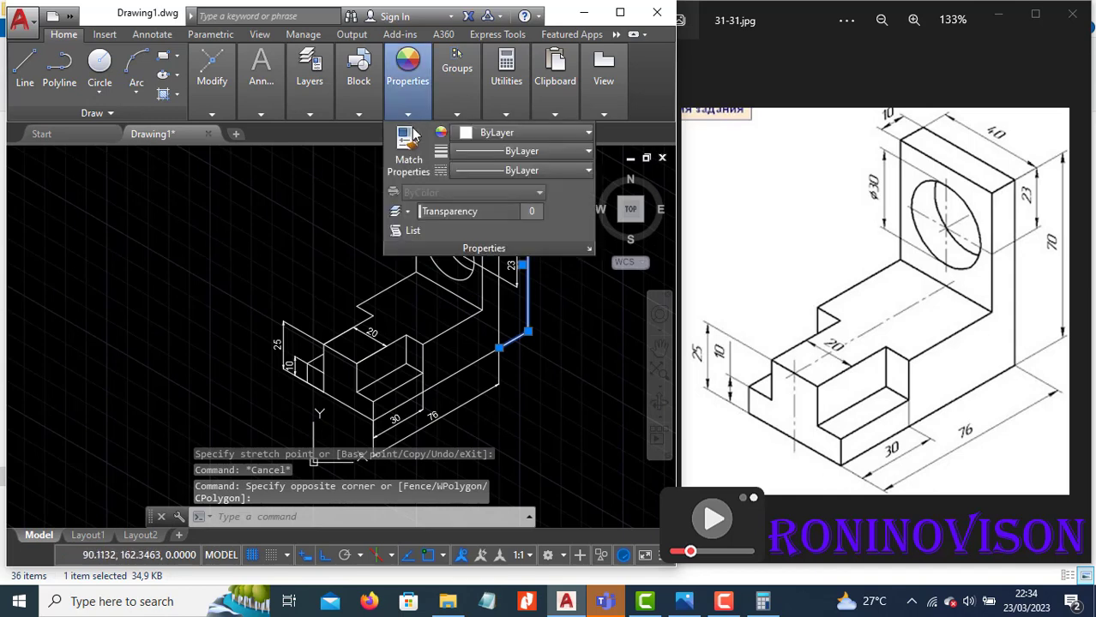
{"action": "left_click", "coordinate": [478, 134]}
{"action": "left_click", "coordinate": [461, 295]}
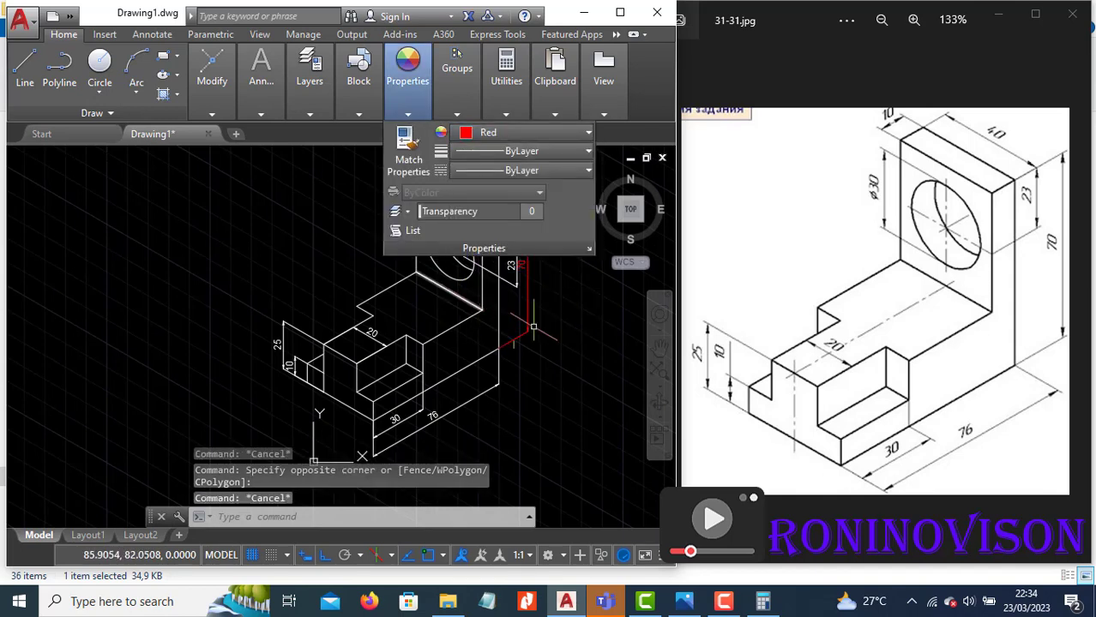
Match the red overall height dimension's properties onto the plate thickness, 20 mm width, base block height and low step height dimensions.
{"action": "type", "text": "ma"}
{"action": "key", "text": "Return"}
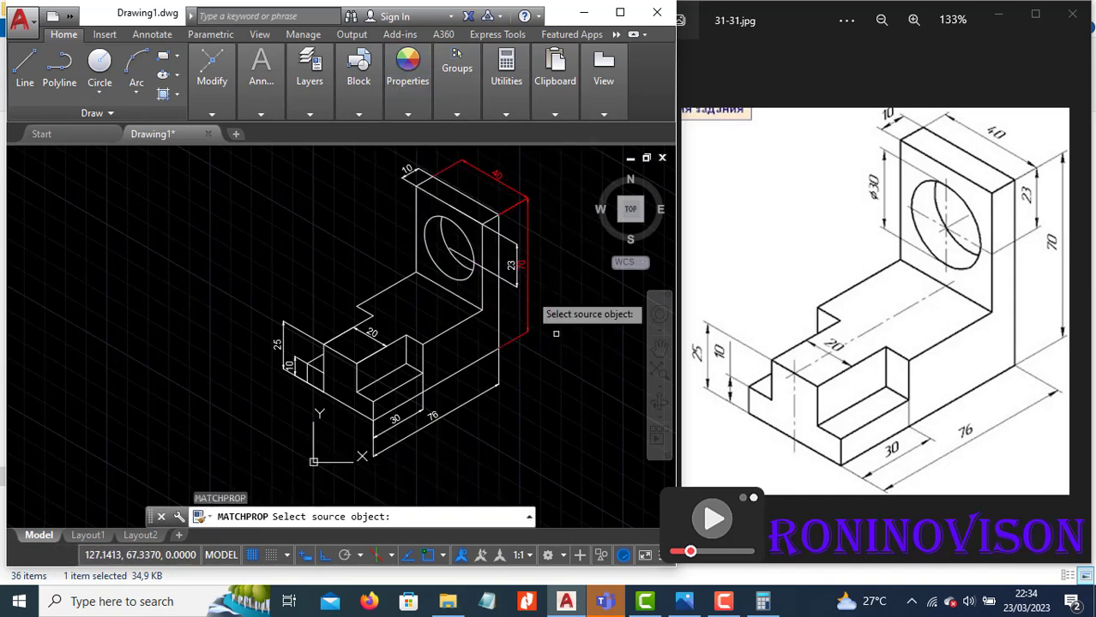
{"action": "left_click", "coordinate": [522, 265]}
{"action": "left_click", "coordinate": [513, 277]}
{"action": "left_click", "coordinate": [518, 289]}
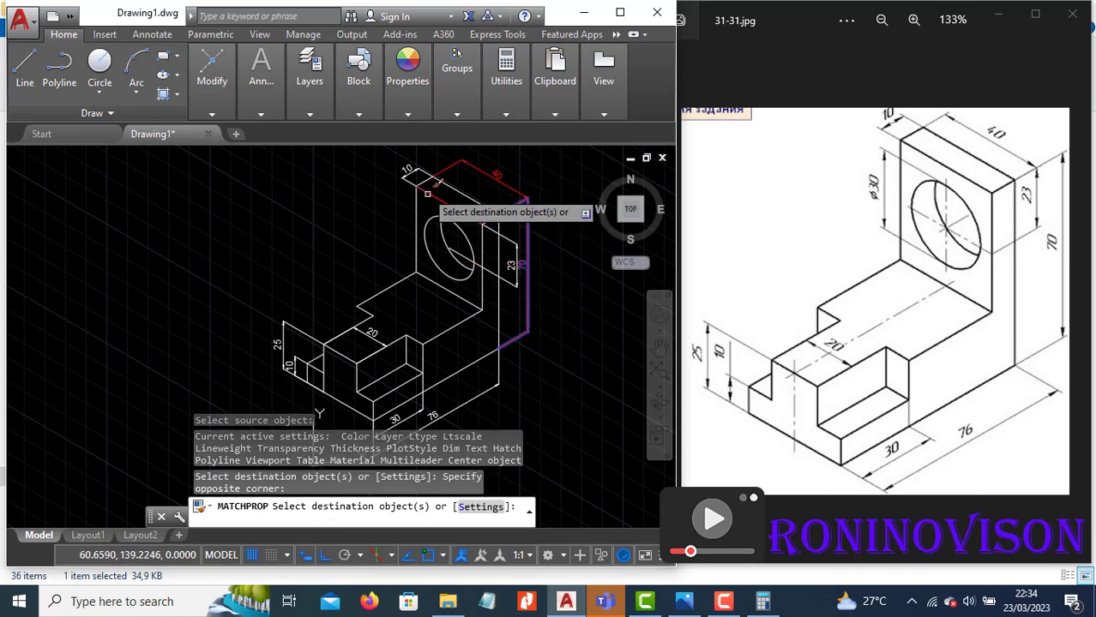
{"action": "left_click", "coordinate": [405, 174]}
{"action": "left_click", "coordinate": [373, 336]}
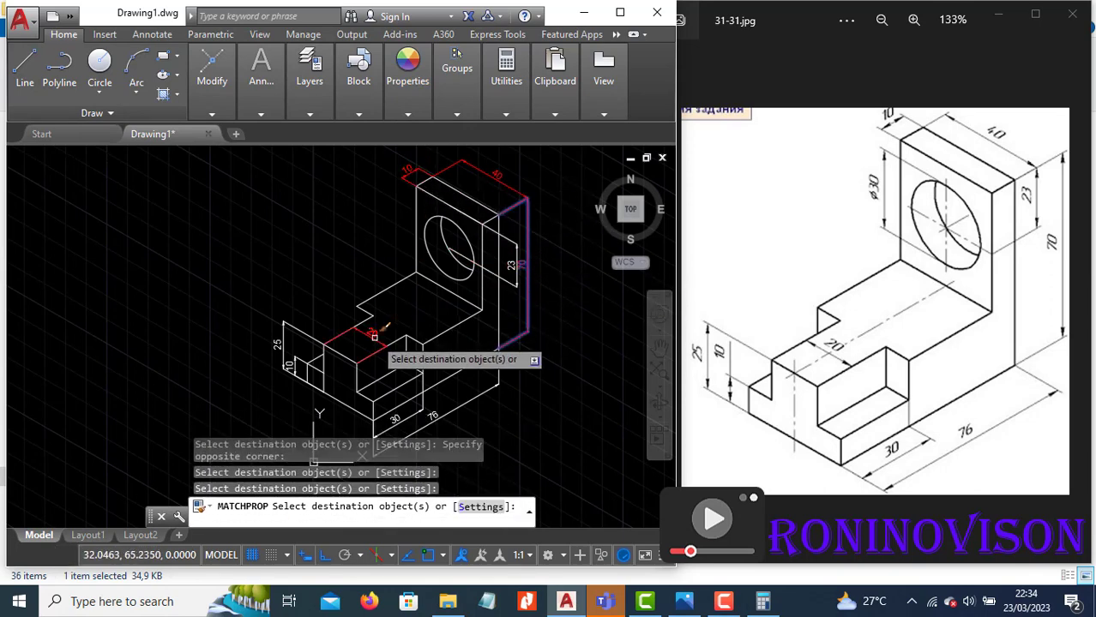
{"action": "left_click", "coordinate": [298, 339]}
{"action": "left_click", "coordinate": [288, 365]}
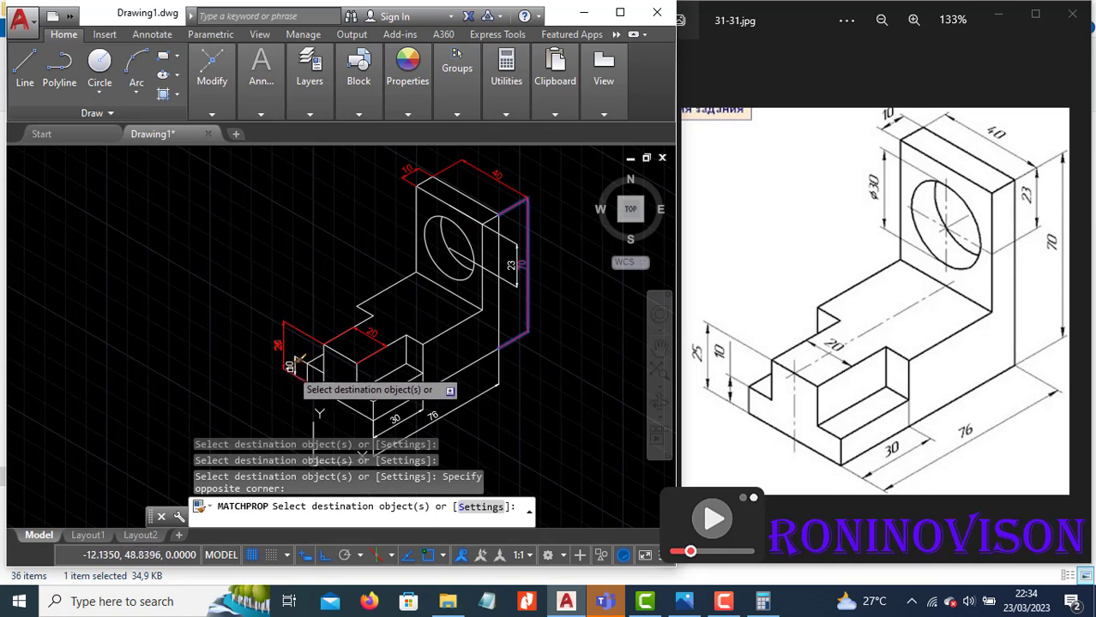
{"action": "left_click", "coordinate": [292, 364]}
{"action": "left_click", "coordinate": [288, 347]}
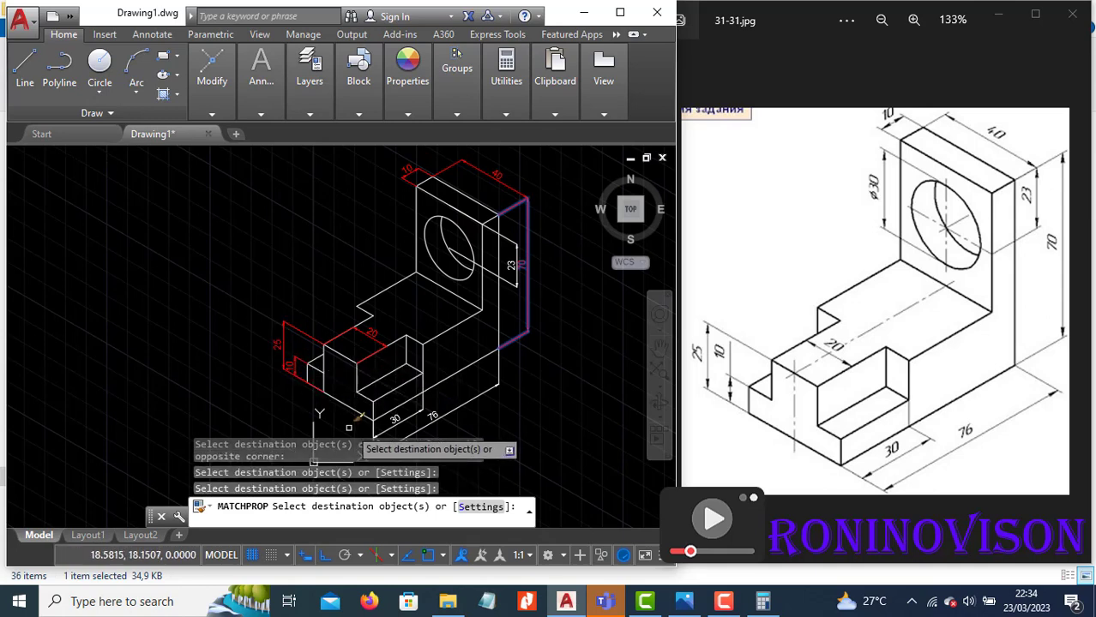
Match the same red properties onto the 30 mm and 76 mm length dimensions and the hole-center height dimension, and end the command.
{"action": "left_click", "coordinate": [397, 421]}
{"action": "left_click", "coordinate": [439, 414]}
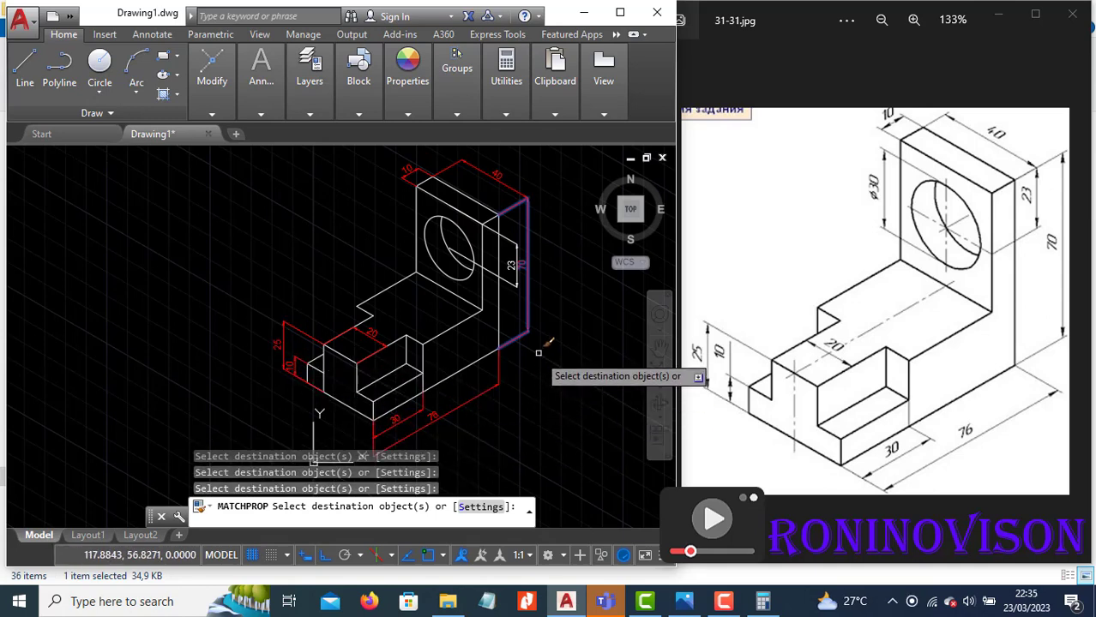
{"action": "middle_click_drag", "start_coordinate": [540, 348], "coordinate": [495, 372]}
{"action": "left_click", "coordinate": [472, 306]}
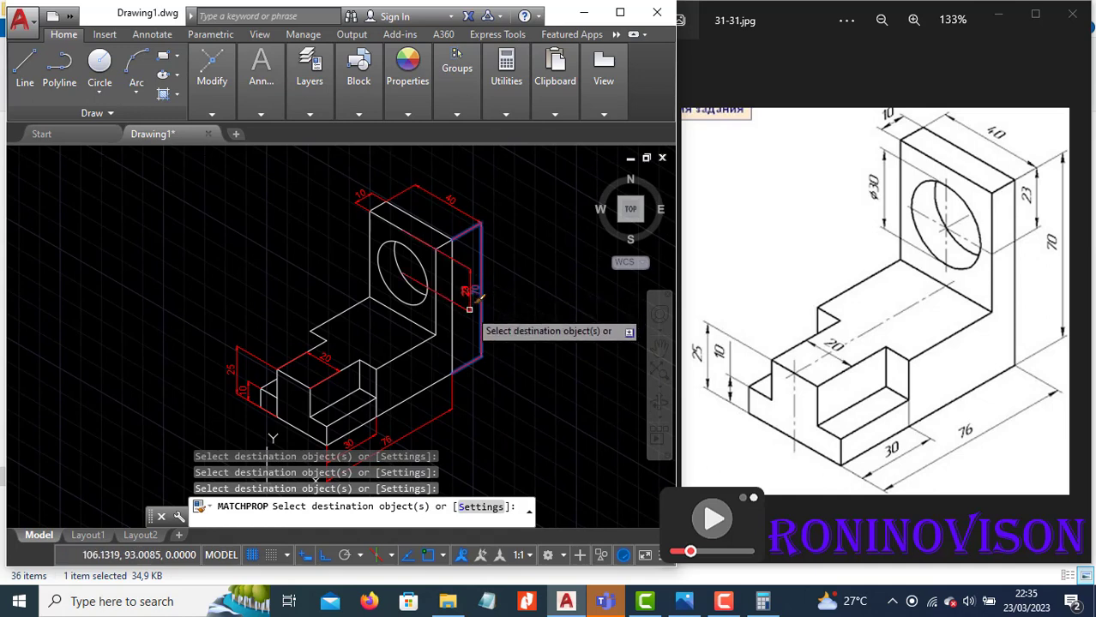
{"action": "key", "text": "Escape"}
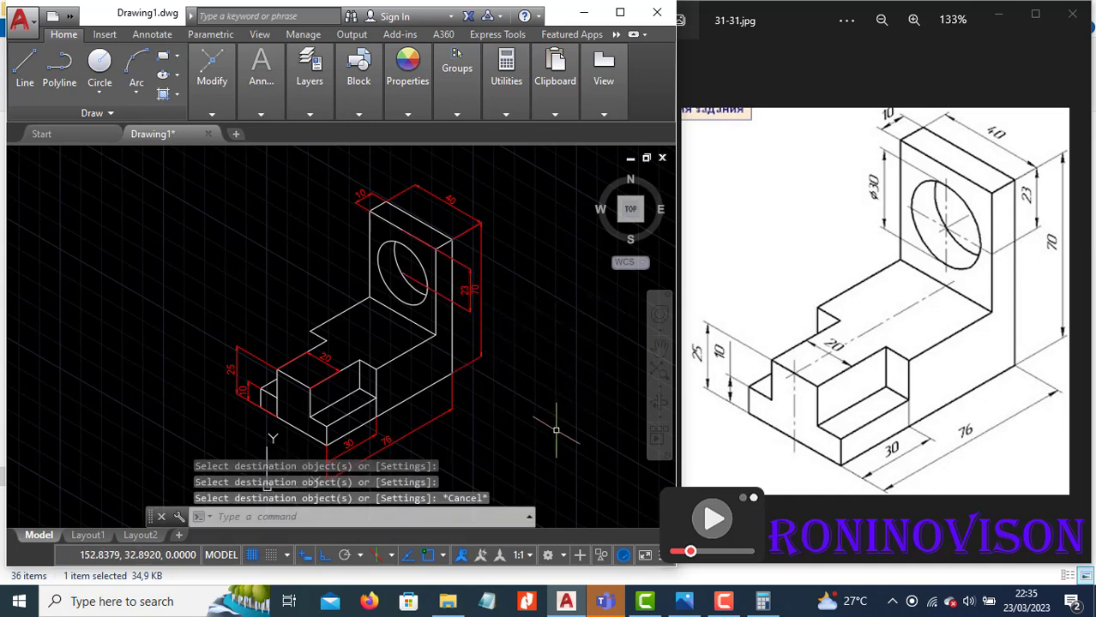
{"action": "key", "text": "Escape"}
{"action": "key", "text": "Escape"}
{"action": "key", "text": "Escape"}
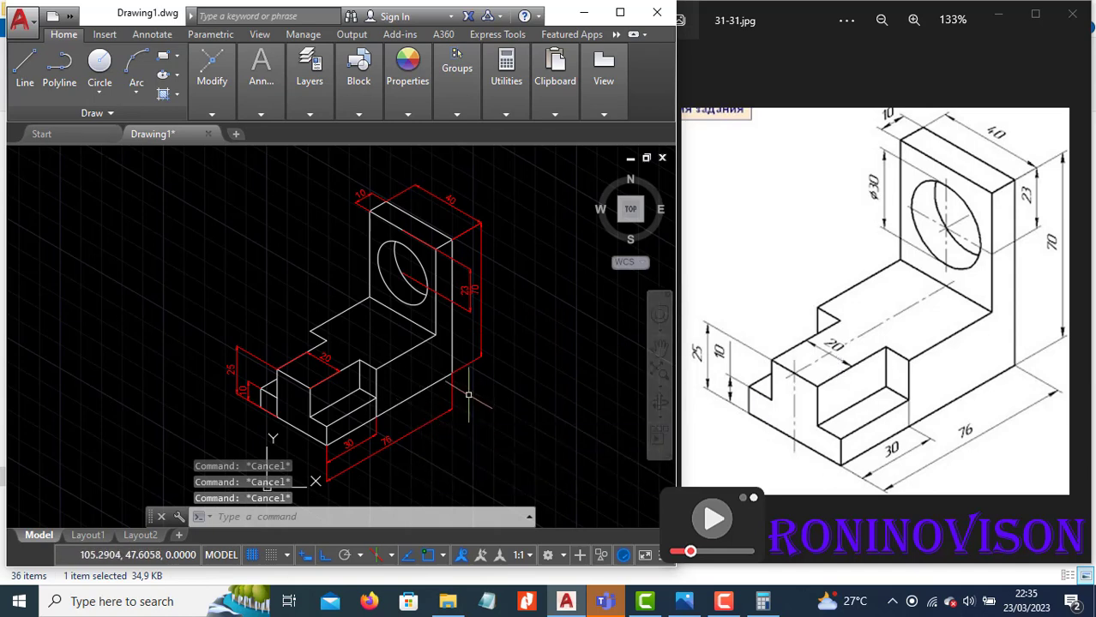
Enlarge the view with real-time zoom so the dimensioned bracket fills the drawing area.
{"action": "type", "text": "z"}
{"action": "key", "text": "Return"}
{"action": "key", "text": "Return"}
{"action": "left_click_drag", "start_coordinate": [467, 403], "coordinate": [465, 312]}
{"action": "key", "text": "Escape"}
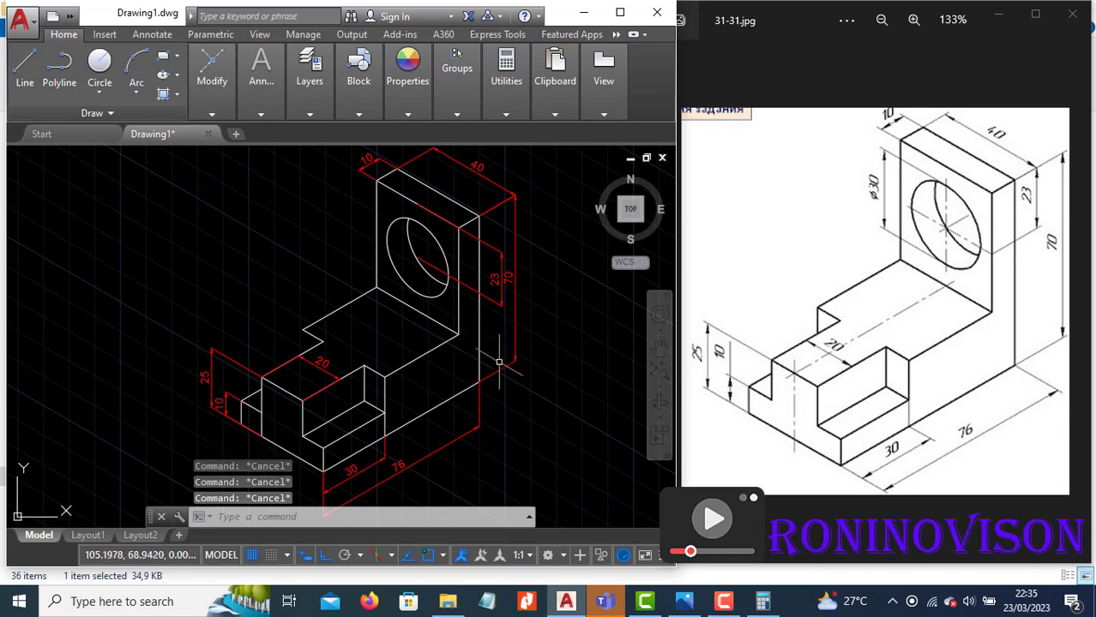